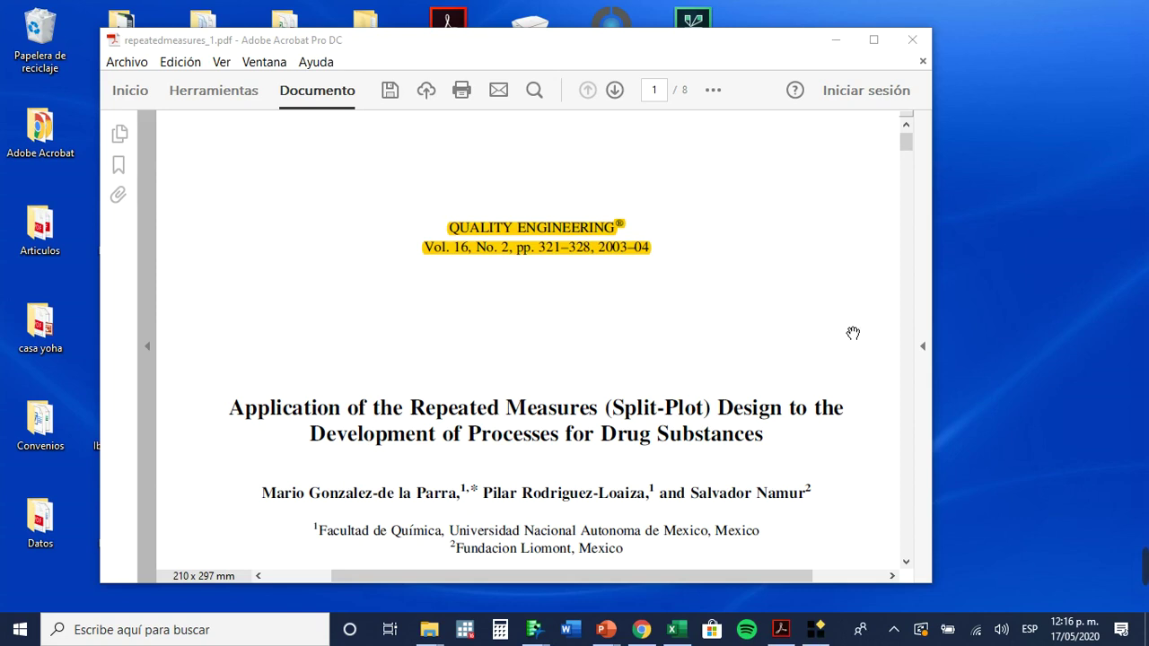
Step: Read through the repeated measures article from its title and abstract to Table 1 with the impurity values on page 3
scroll(829, 325, "down", 2)
scroll(828, 325, "up", 2)
scroll(828, 323, "down", 2)
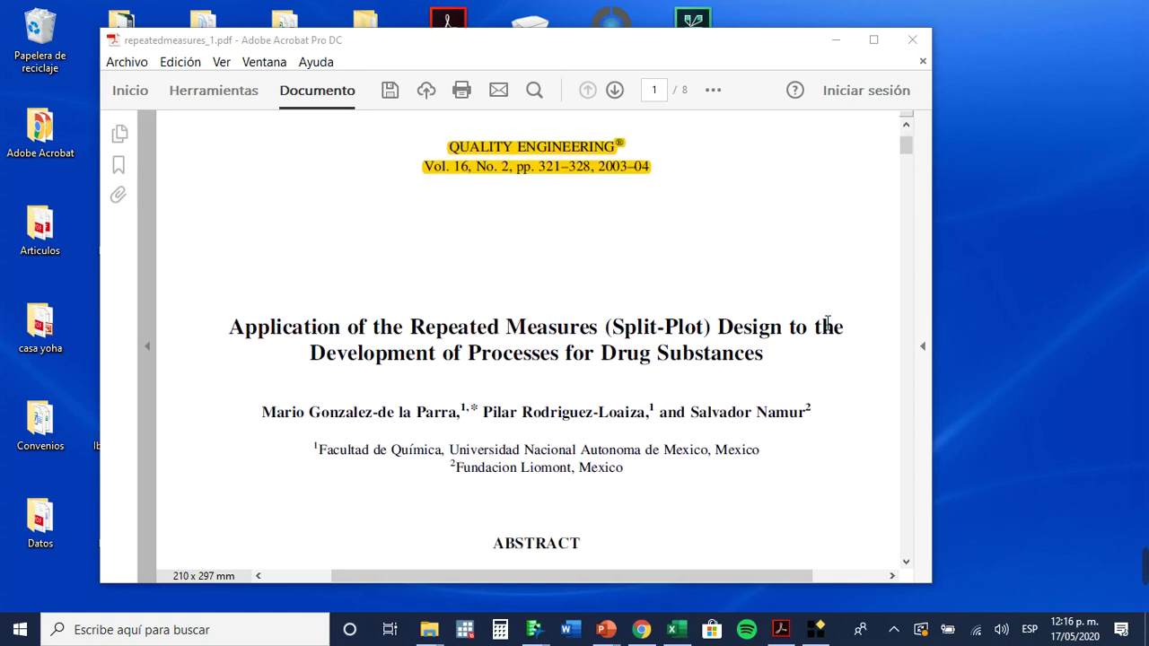
scroll(828, 323, "down", 1)
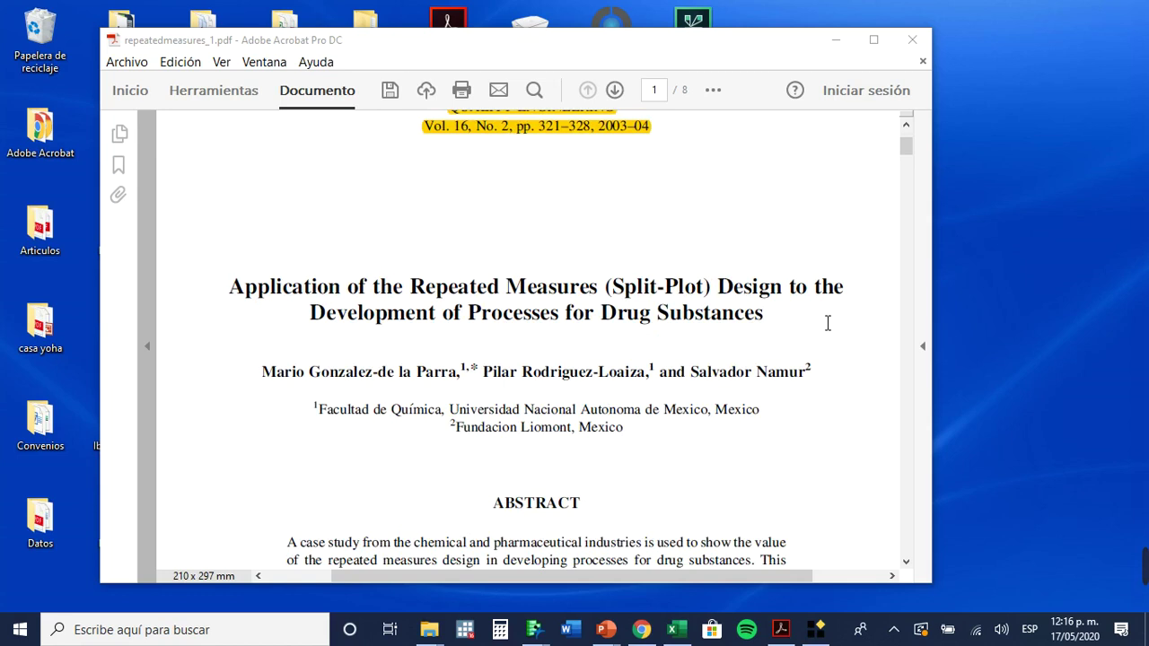
scroll(827, 323, "down", 1)
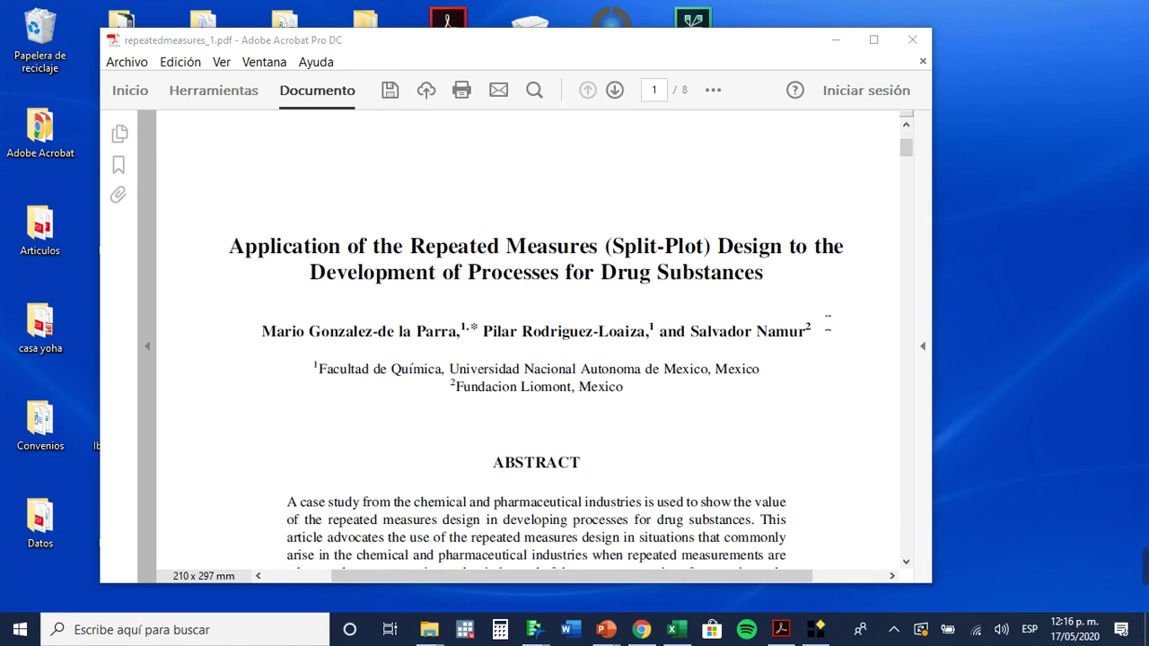
scroll(827, 322, "down", 2)
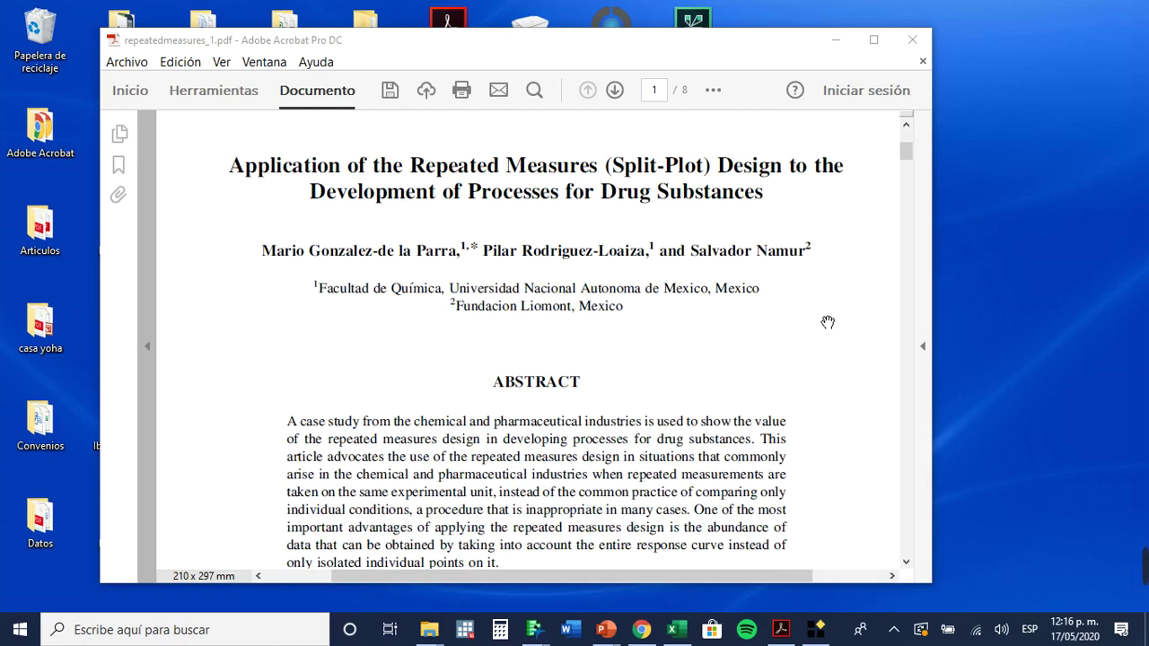
scroll(827, 322, "down", 2)
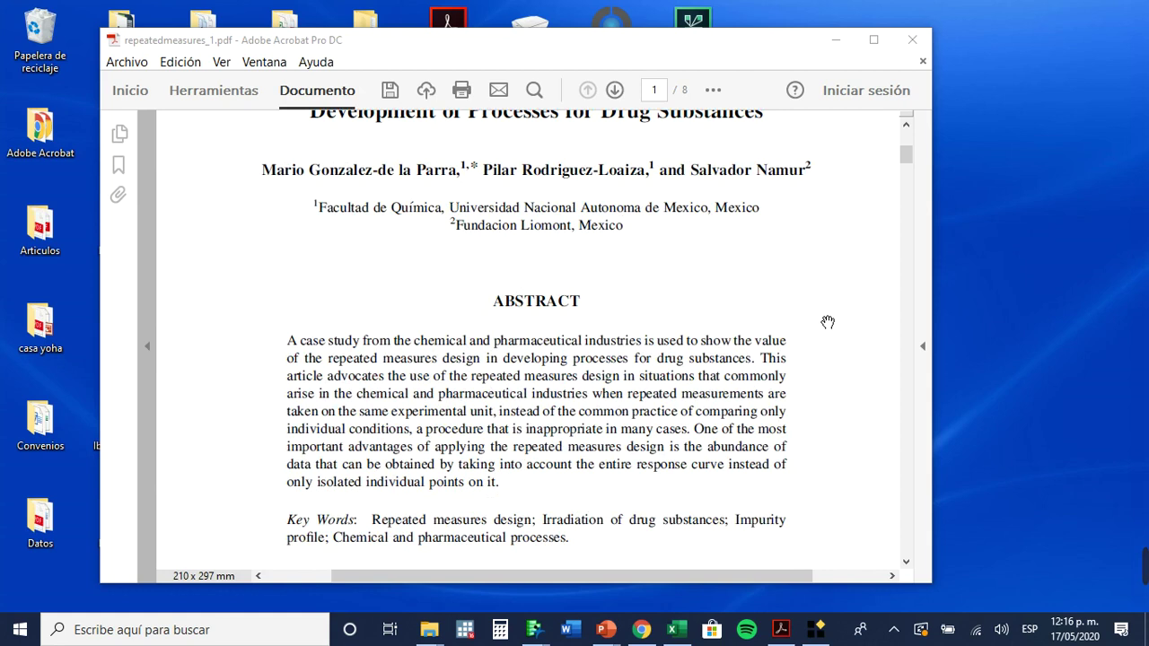
scroll(827, 322, "up", 2)
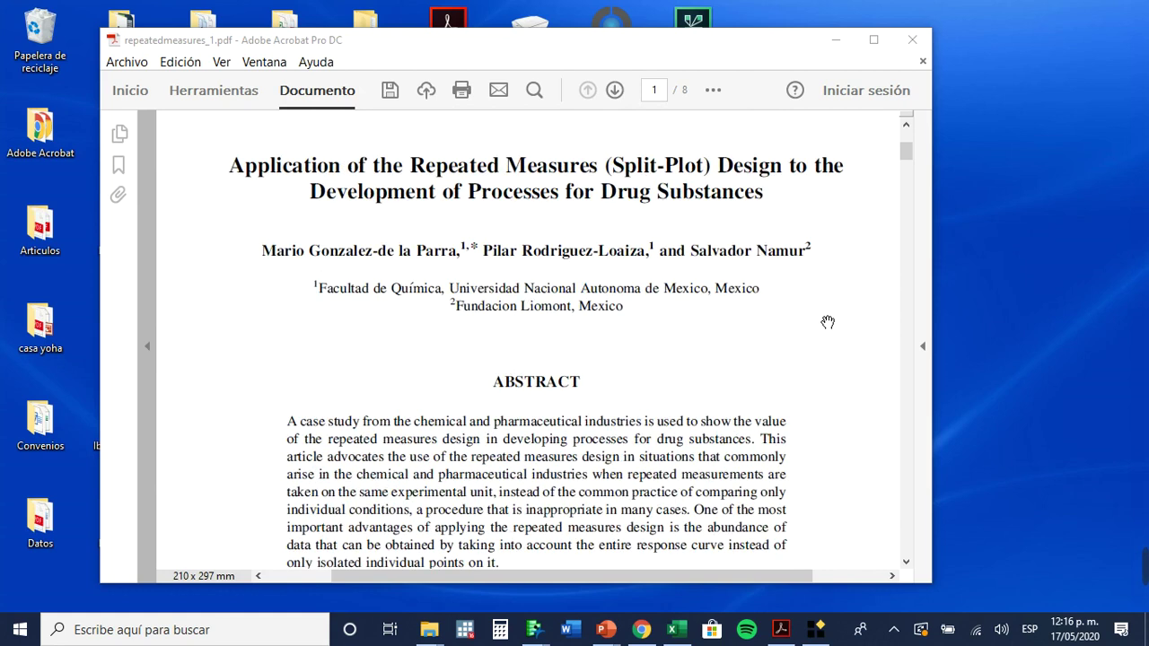
scroll(827, 325, "down", 20)
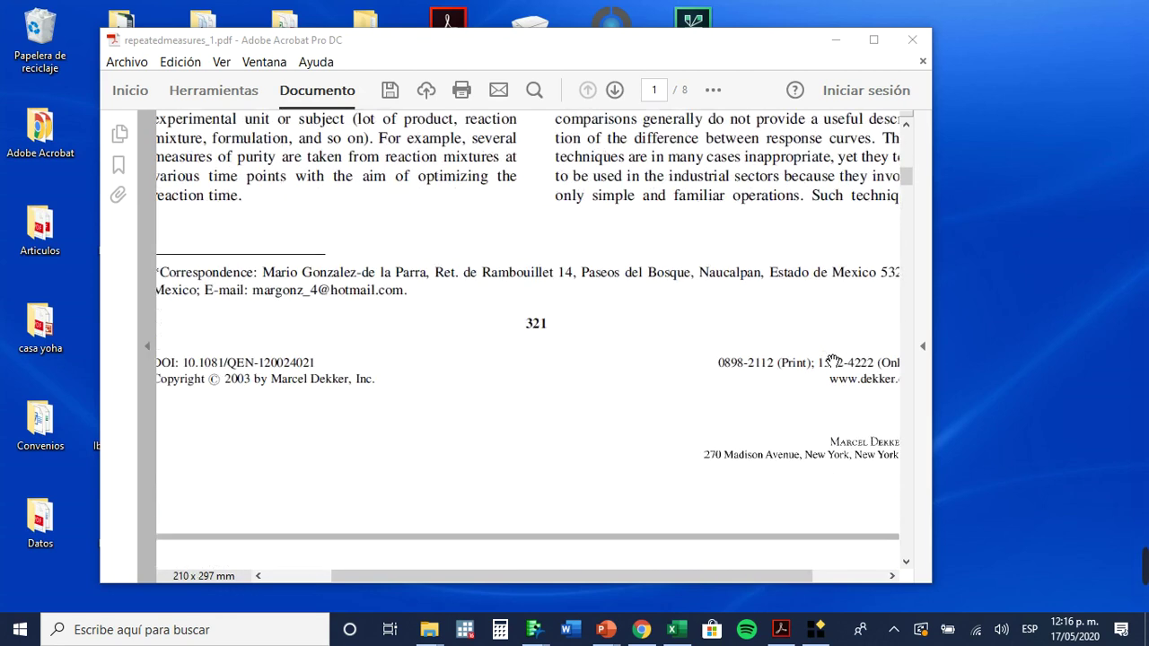
scroll(832, 366, "down", 20)
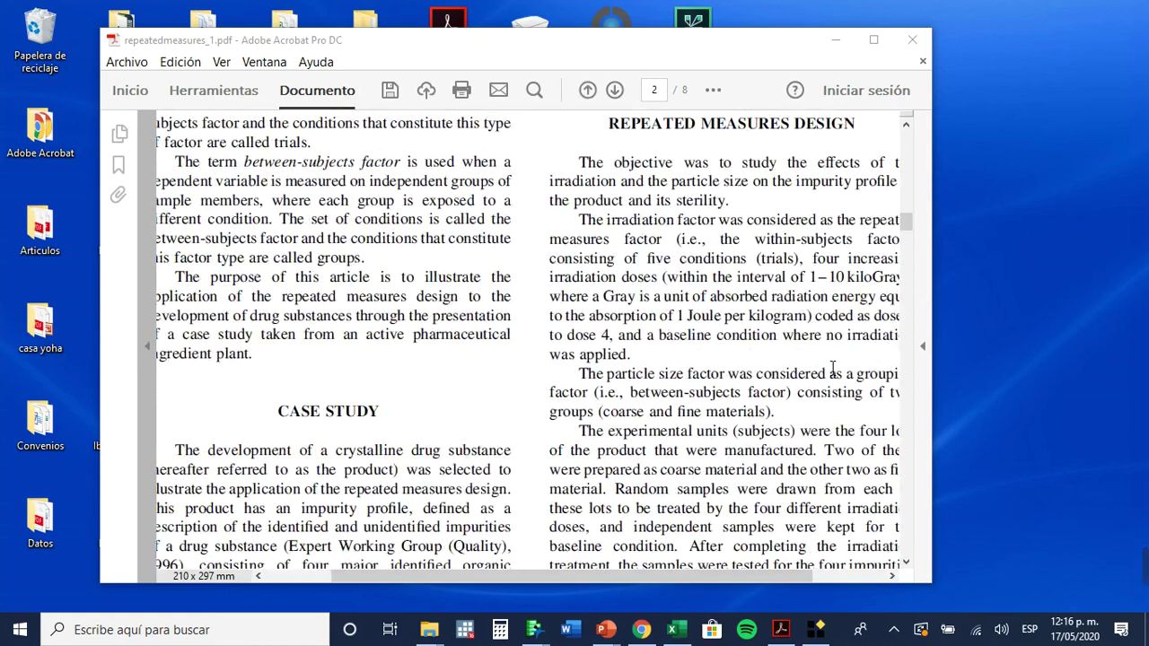
scroll(832, 366, "down", 20)
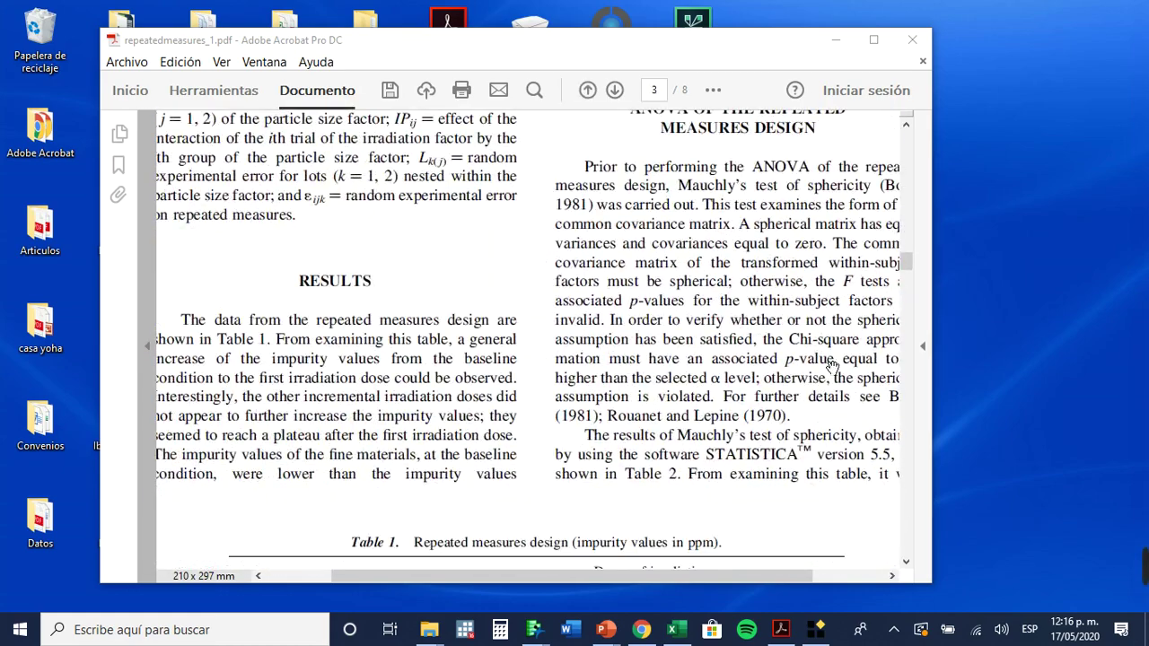
scroll(832, 366, "down", 1)
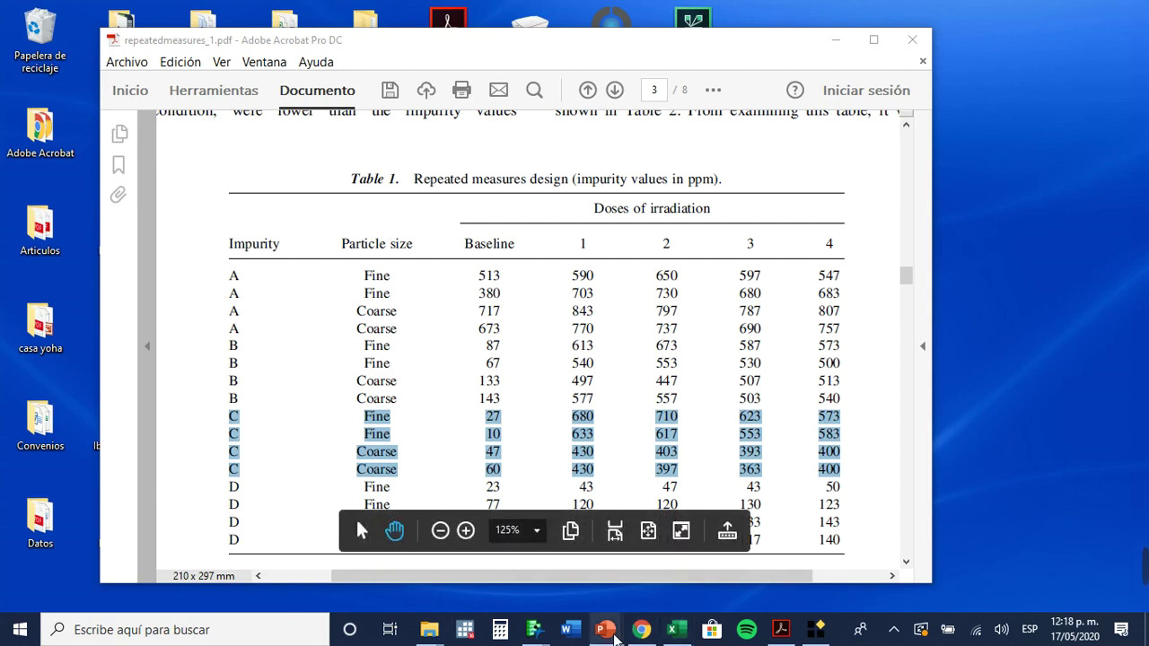
Step: Switch to PowerPoint and review the Programas slide listing the statistical programs
mouse_move(614, 636)
left_click(658, 591)
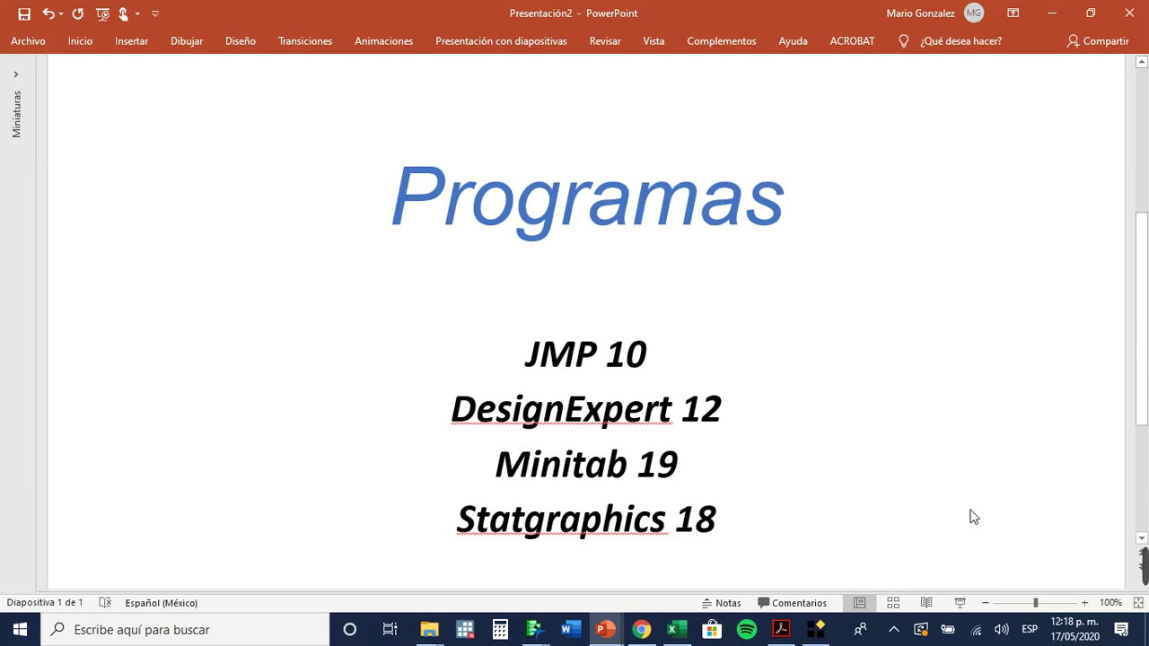
mouse_move(1140, 578)
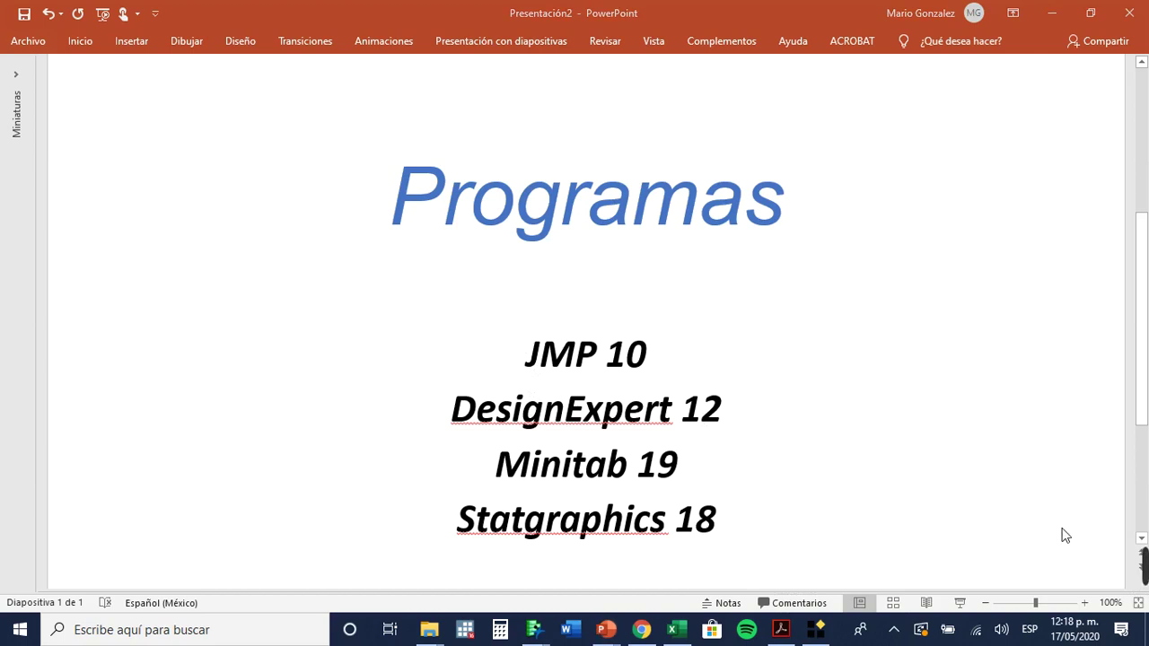
mouse_move(1034, 564)
left_click(769, 566)
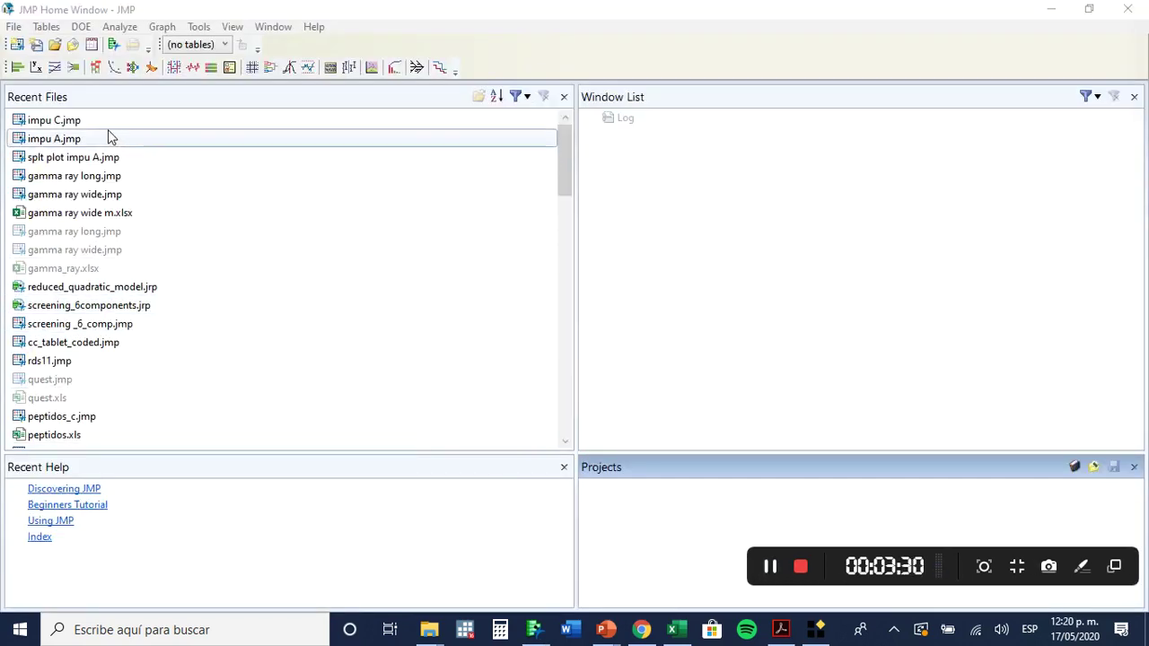
Step: In JMP, open the impu C data table from the DOE folder and run its saved Model script
left_click(53, 47)
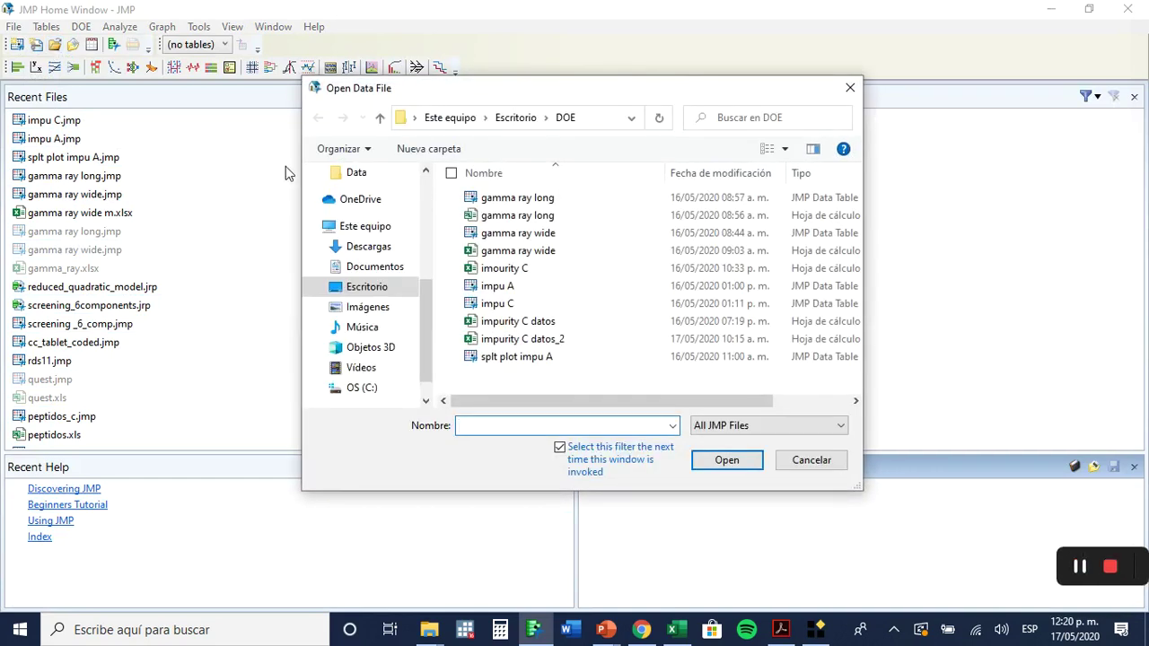
double_click(498, 304)
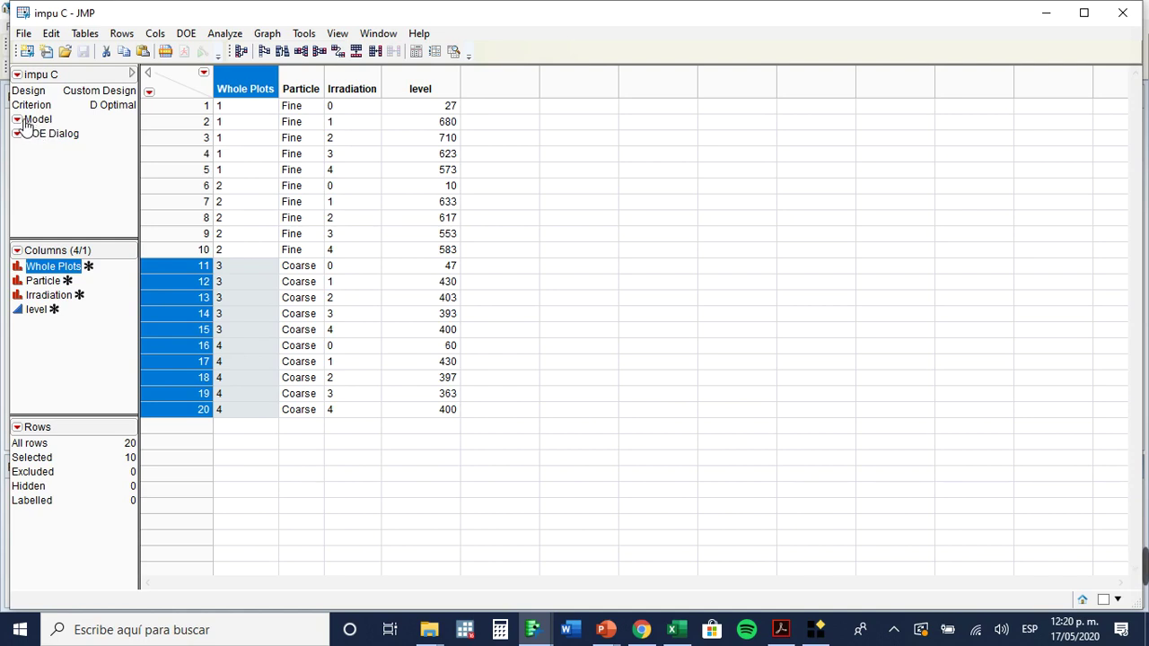
right_click(27, 126)
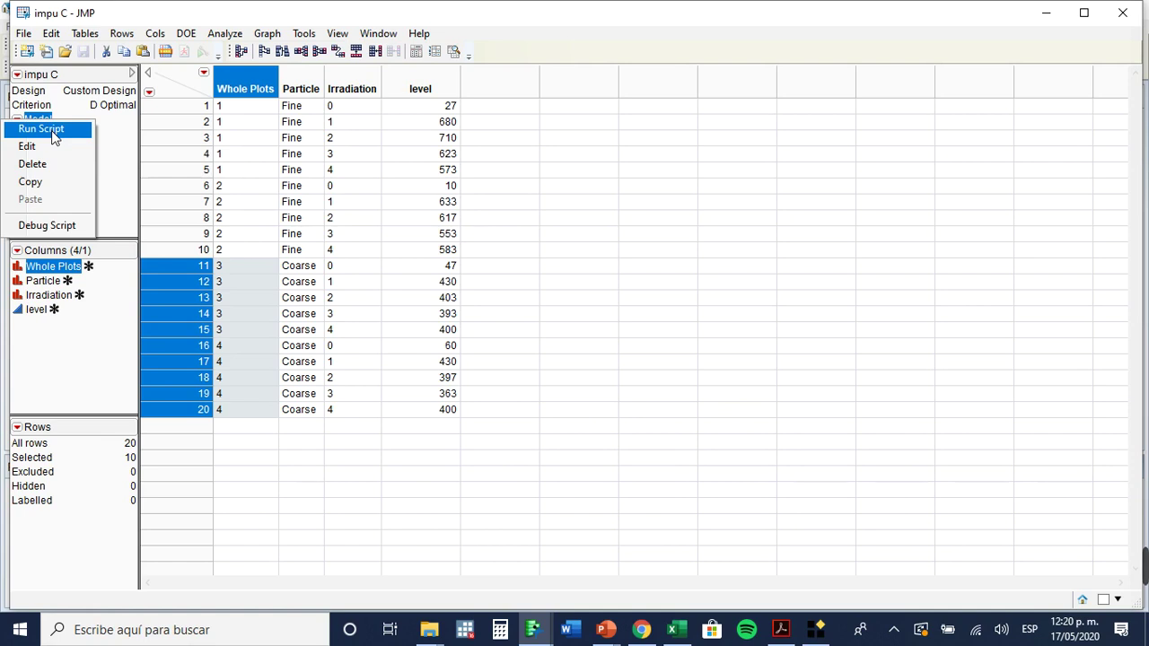
left_click(51, 133)
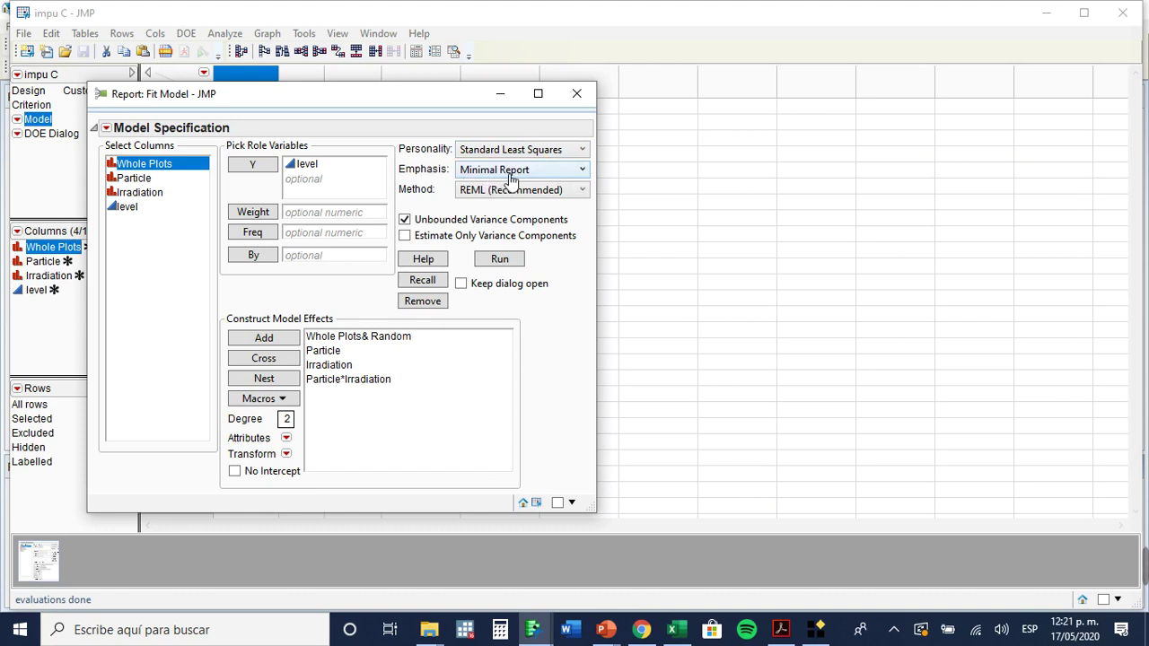
Step: Set the model's emphasis to Effect Leverage, then run the fit for level with the listed whole plot, particle and irradiation effects
left_click(586, 171)
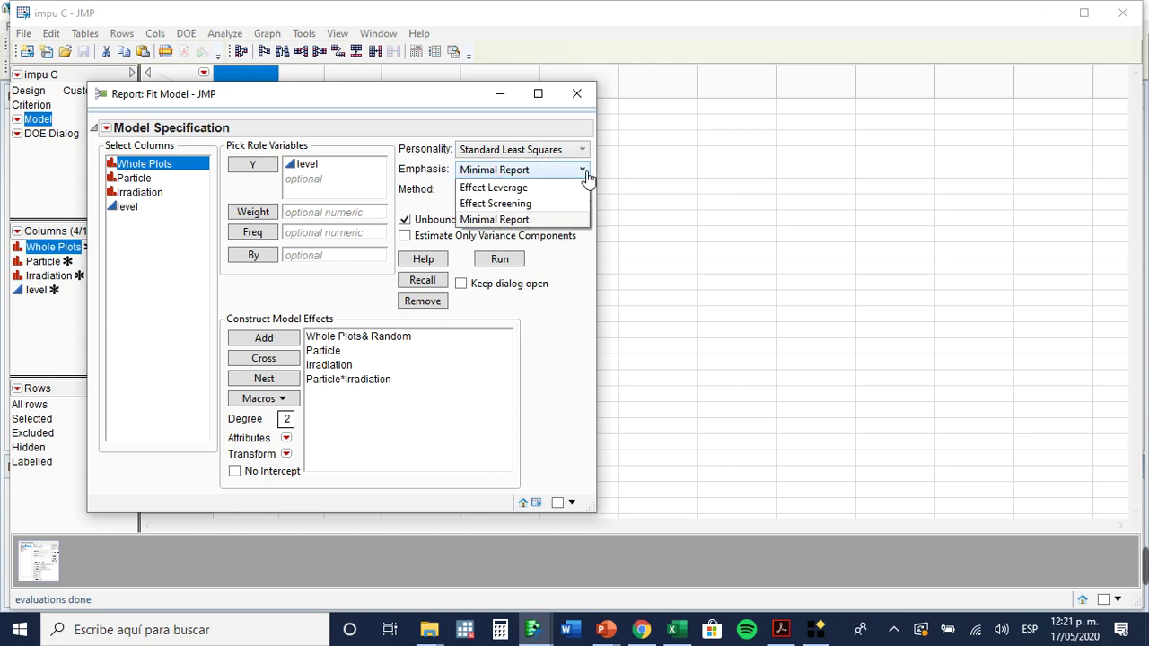
left_click(532, 189)
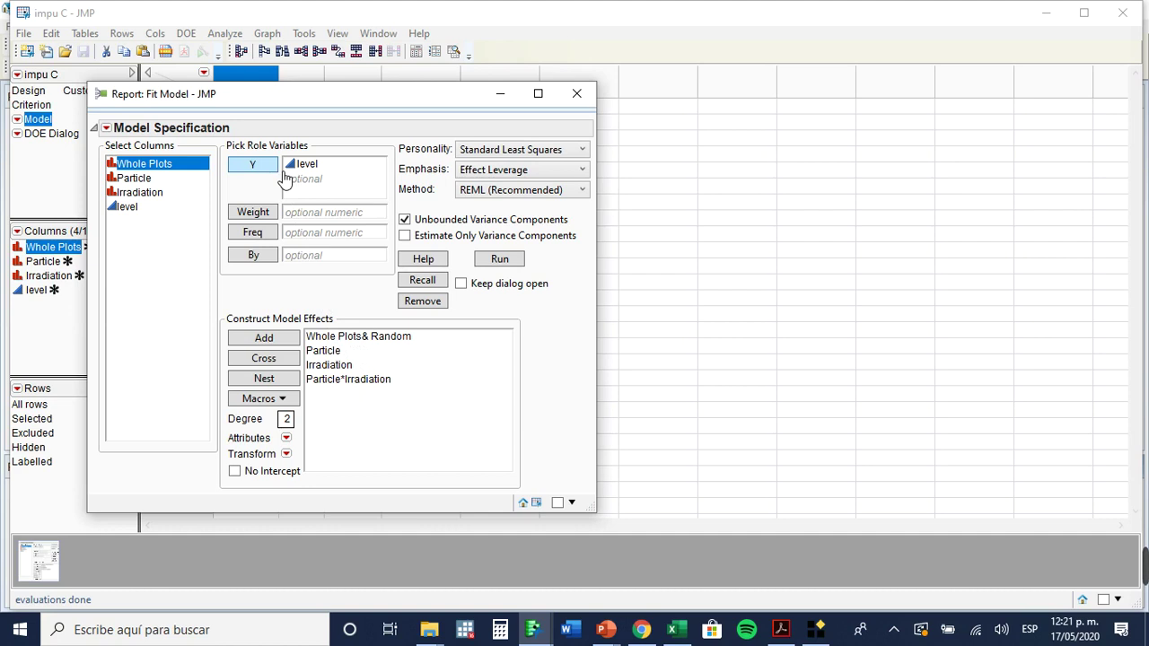
left_click(361, 338)
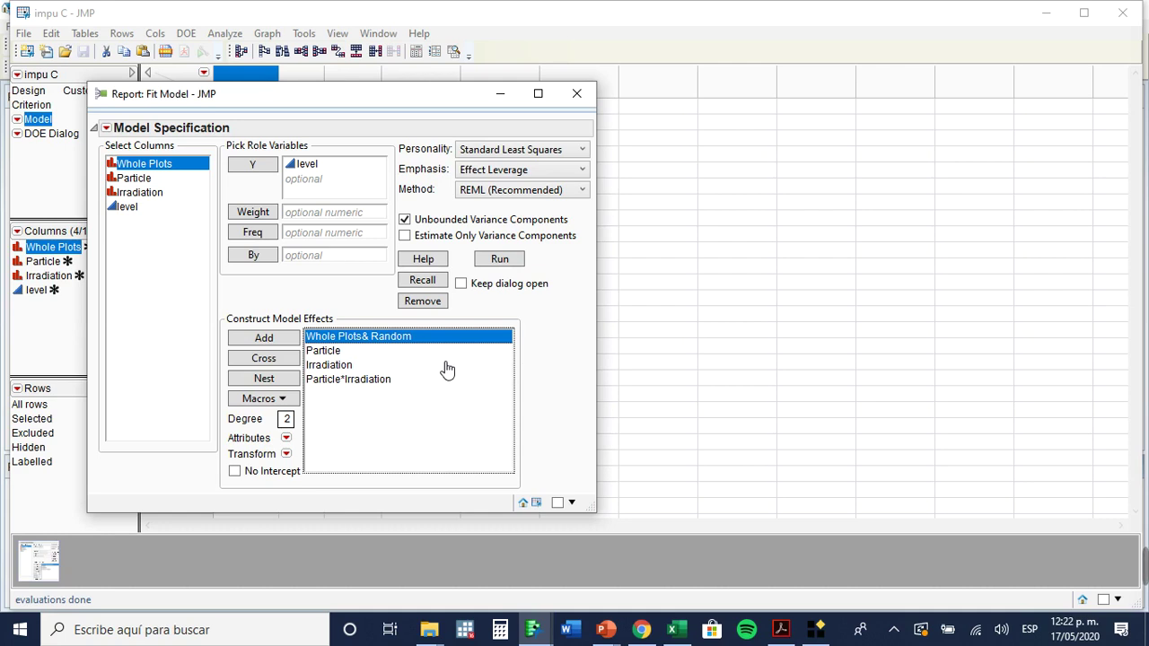
left_click(331, 354)
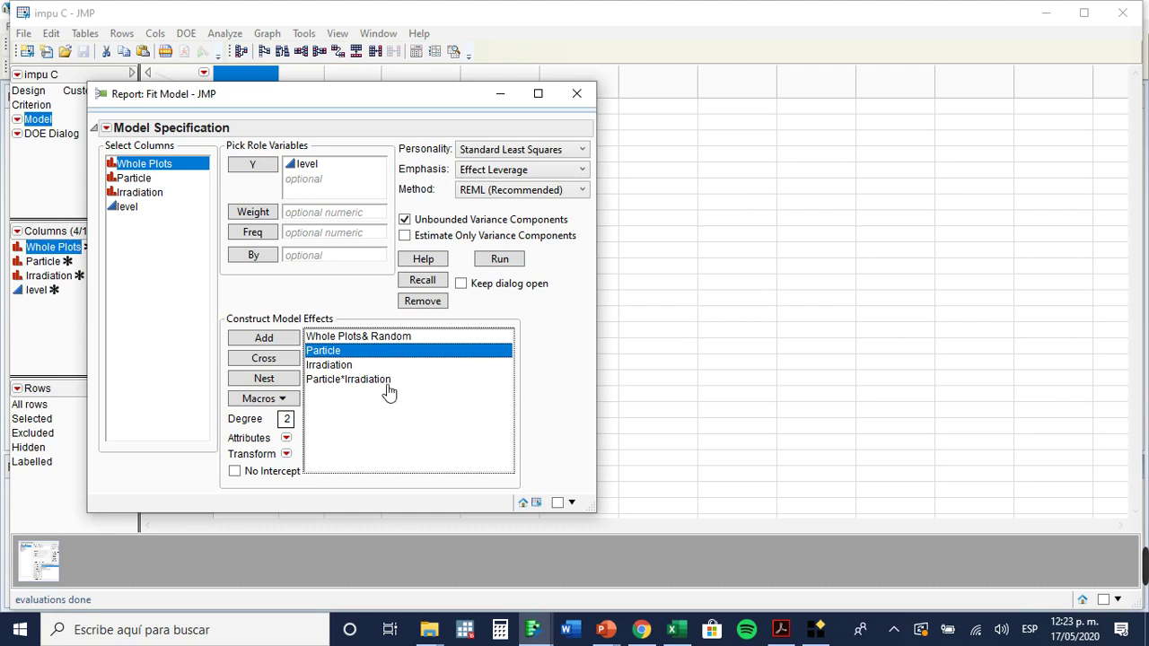
left_click(341, 365)
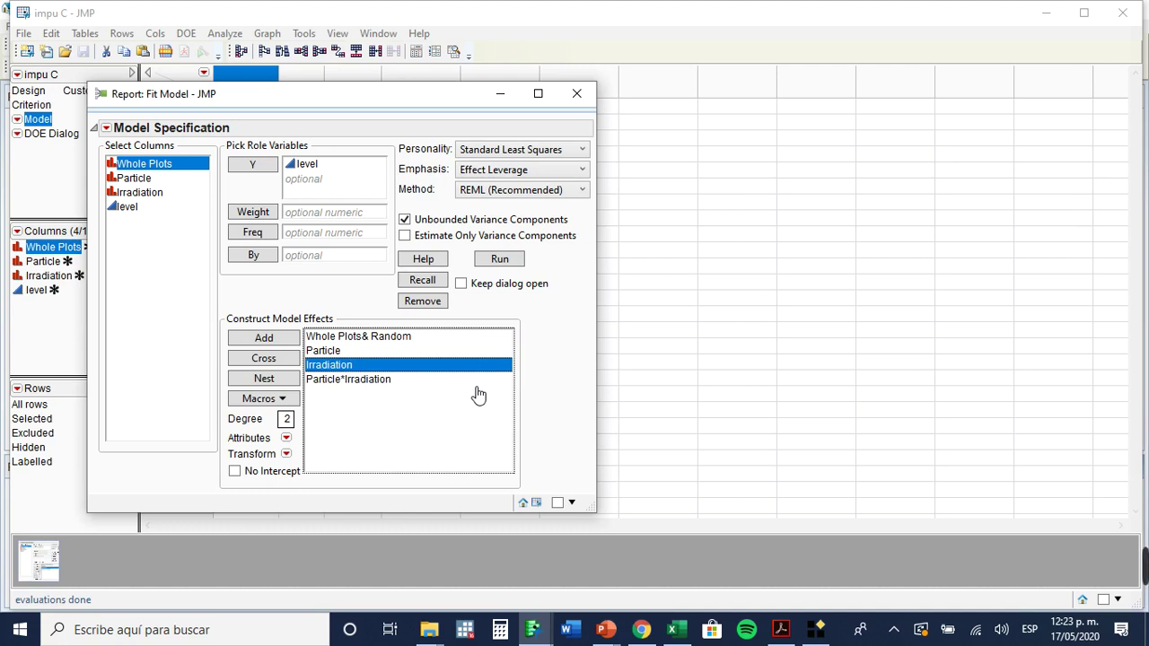
left_click(347, 380)
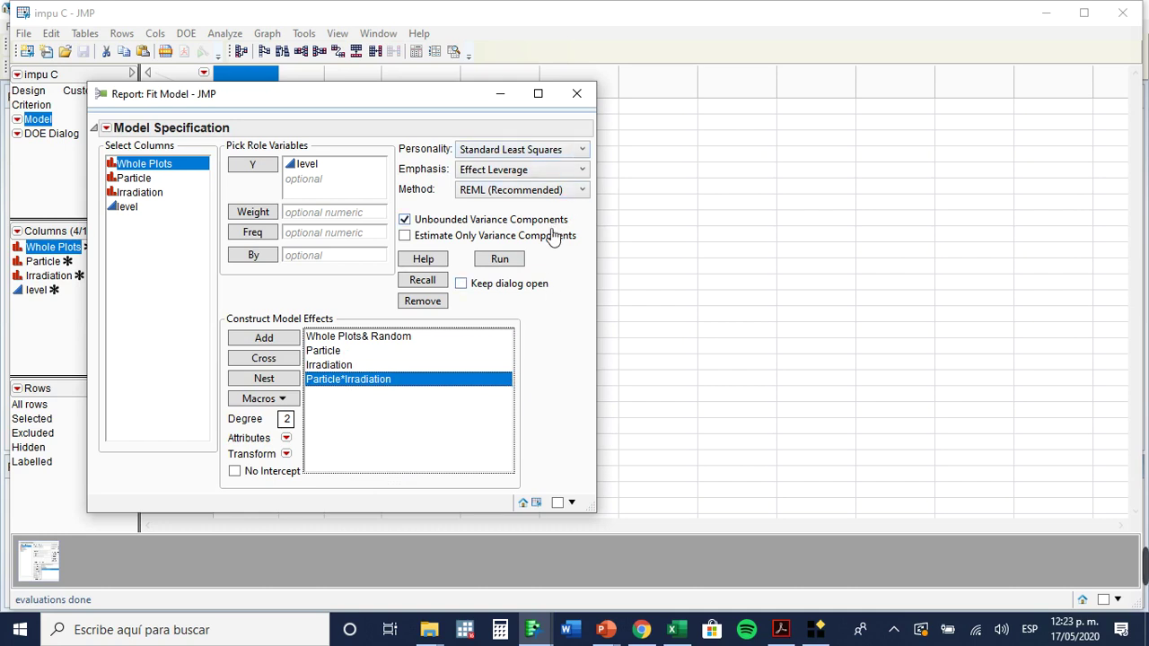
left_click(499, 259)
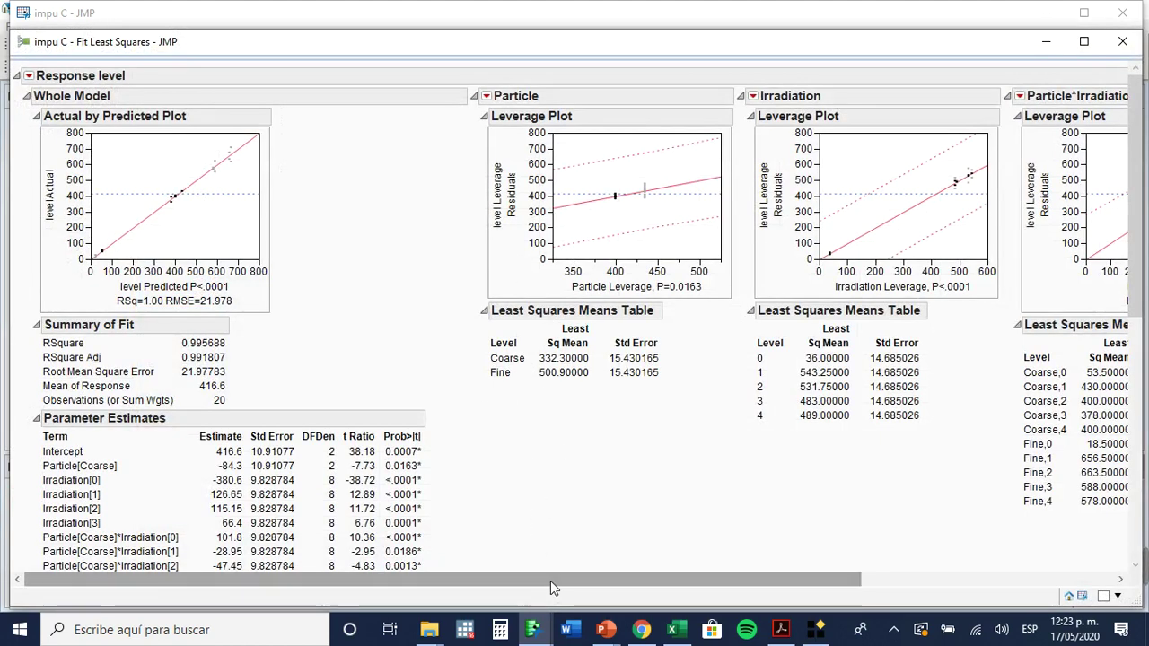
Step: Select and copy the Fixed Effect Tests table in the least squares report
left_click_drag(550, 580, 511, 575)
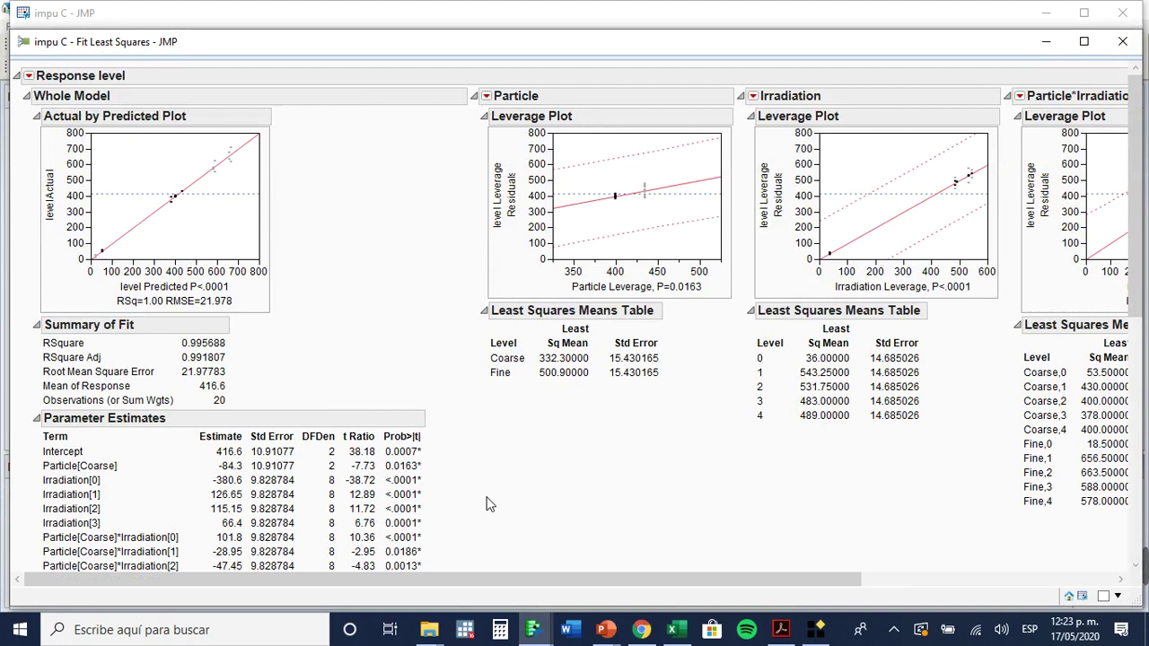
scroll(485, 504, "down", 5)
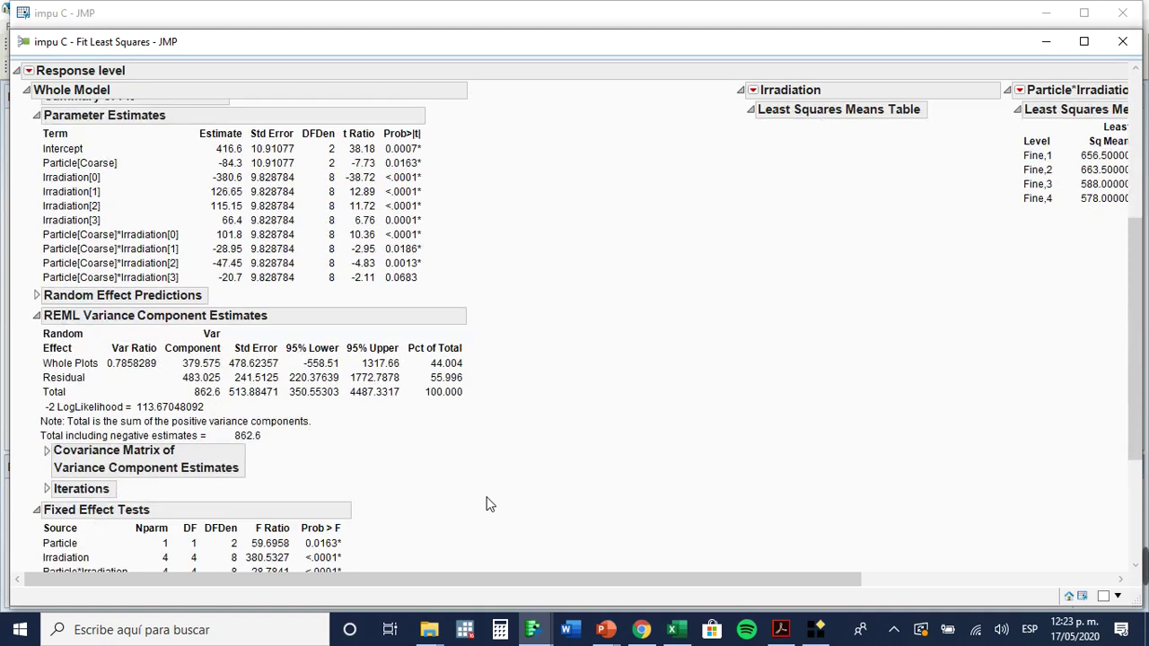
scroll(485, 504, "down", 2)
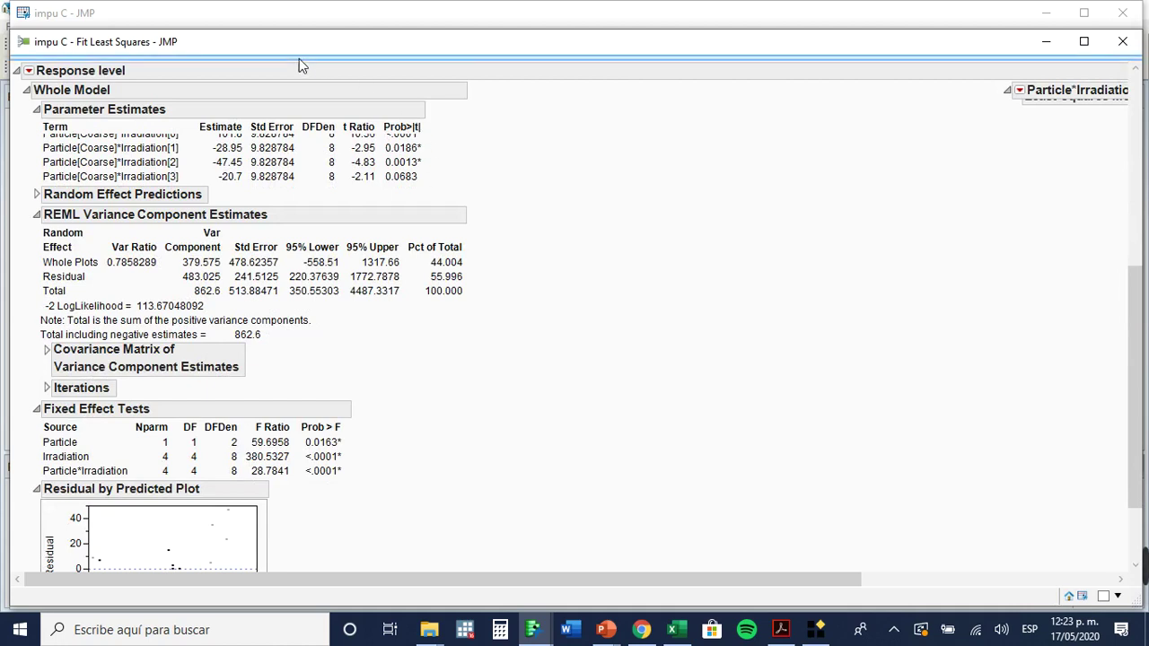
mouse_move(299, 61)
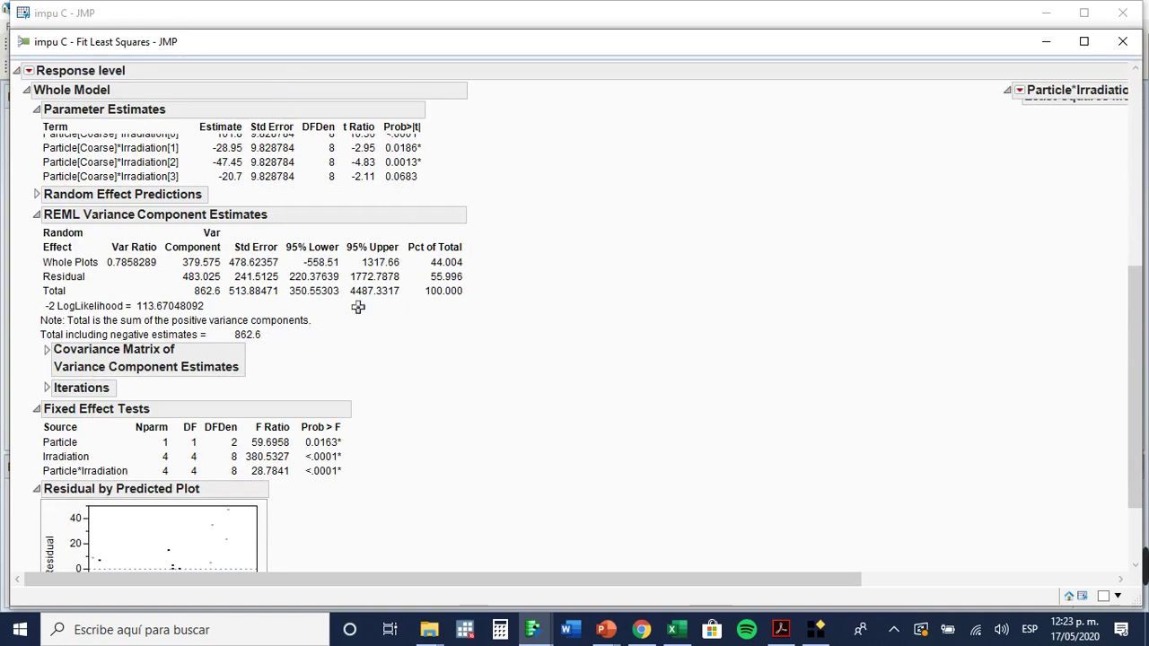
left_click(169, 414)
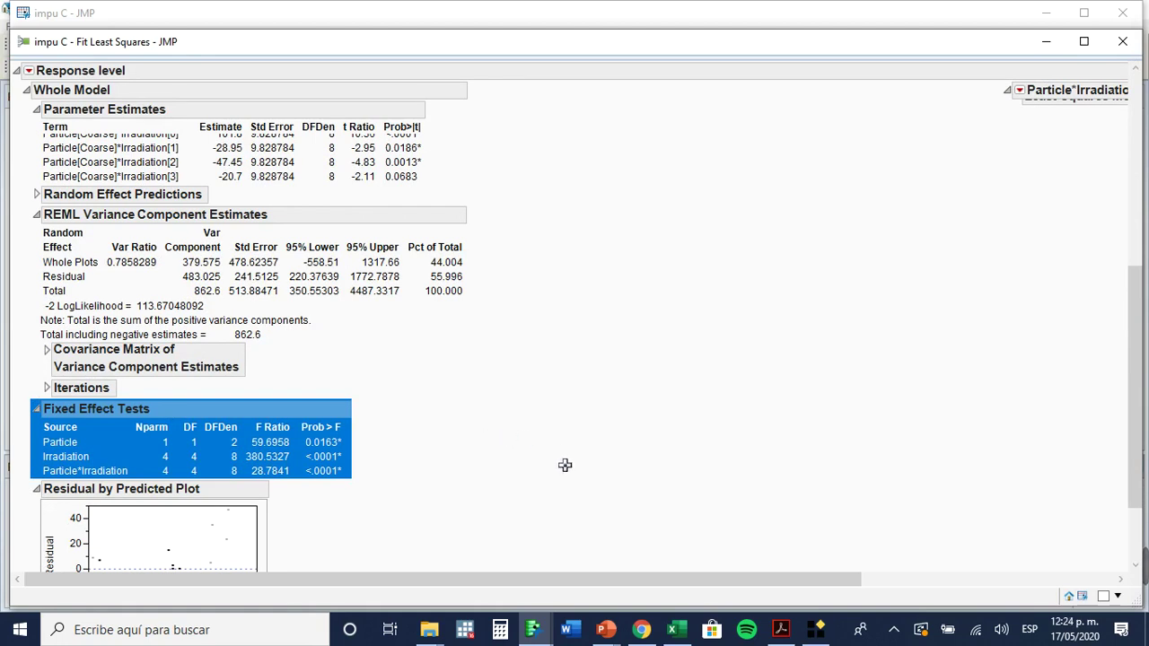
Step: Switch to Excel and paste the copied table at cell A1 of the blank workbook as an enhanced metafile picture
mouse_move(674, 633)
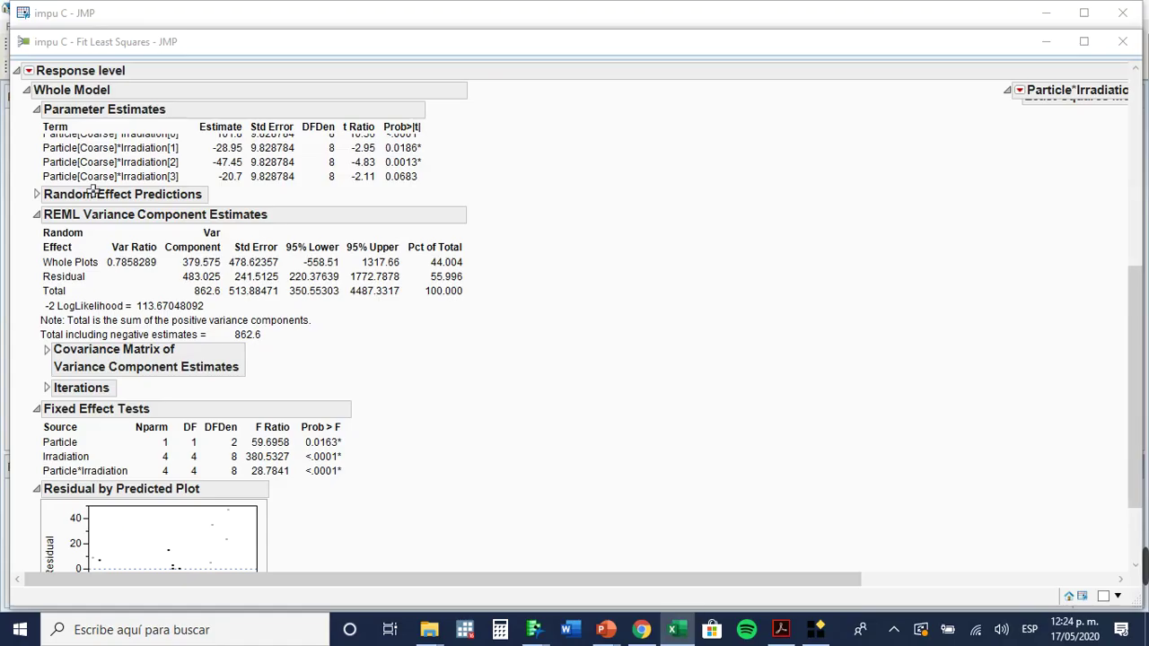
left_click(675, 631)
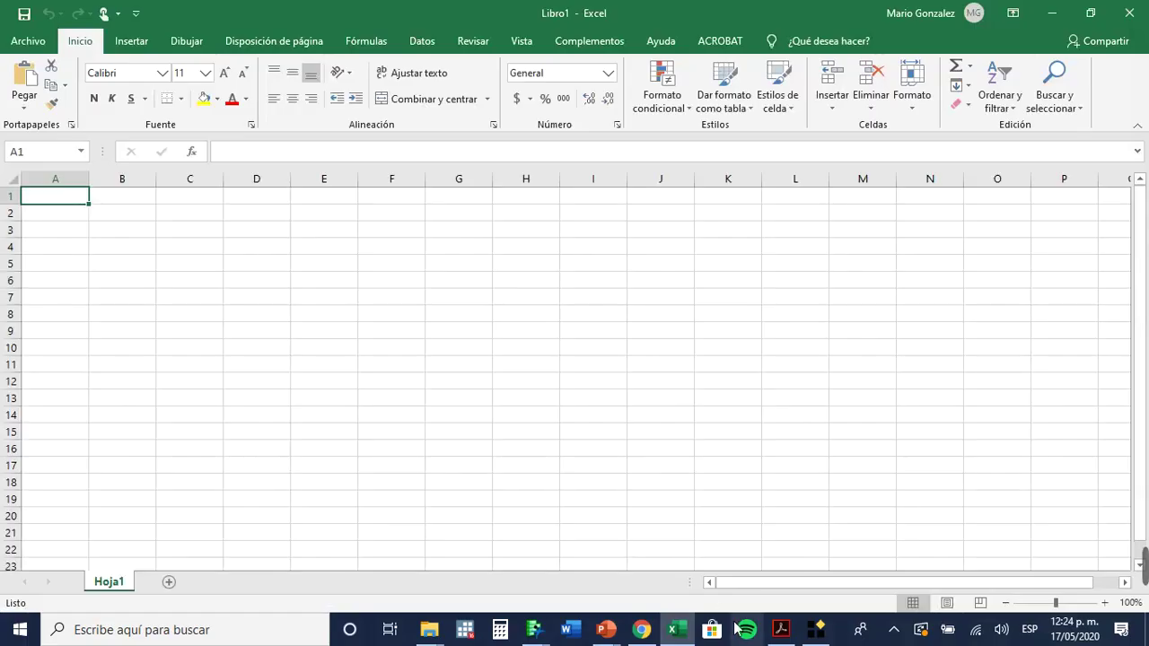
right_click(66, 200)
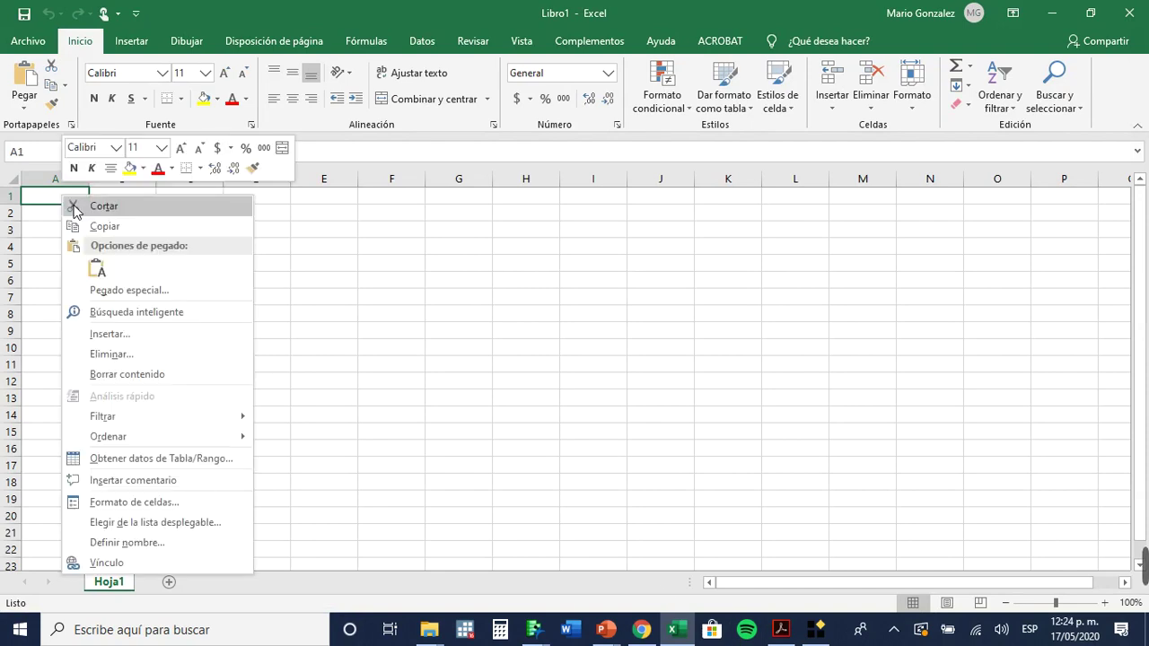
left_click(178, 295)
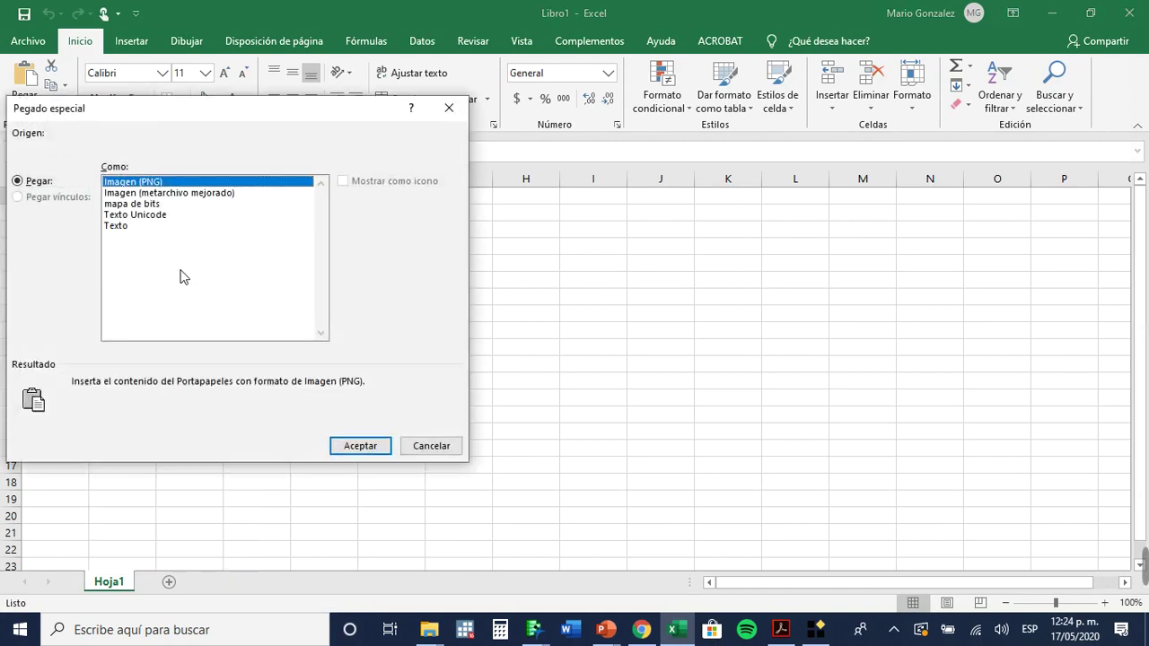
left_click(159, 194)
left_click(352, 446)
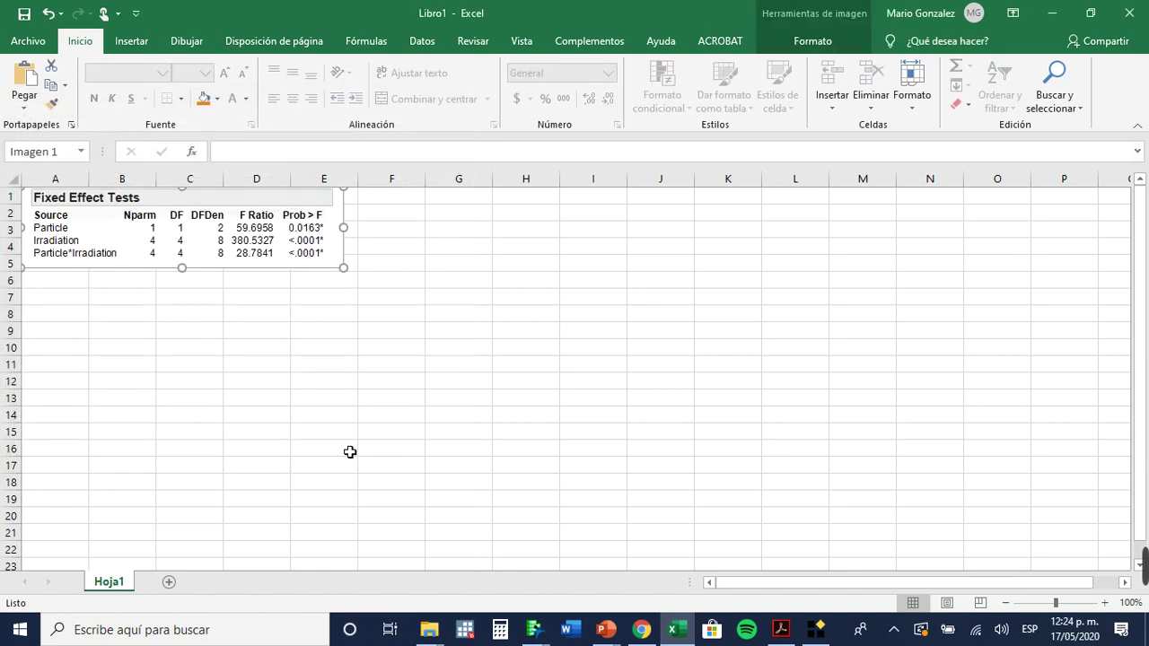
left_click(304, 436)
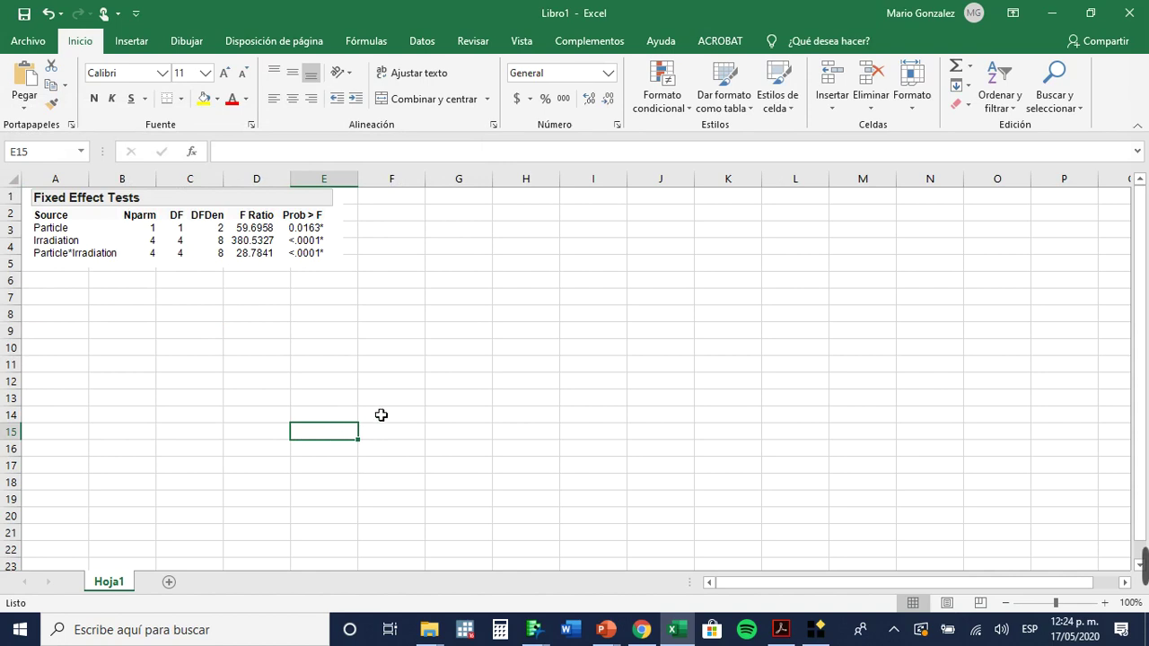
Step: Switch to the repeatedmeasures_1.pdf article in Acrobat and go to its analysis of variance table on page 4
left_click(781, 629)
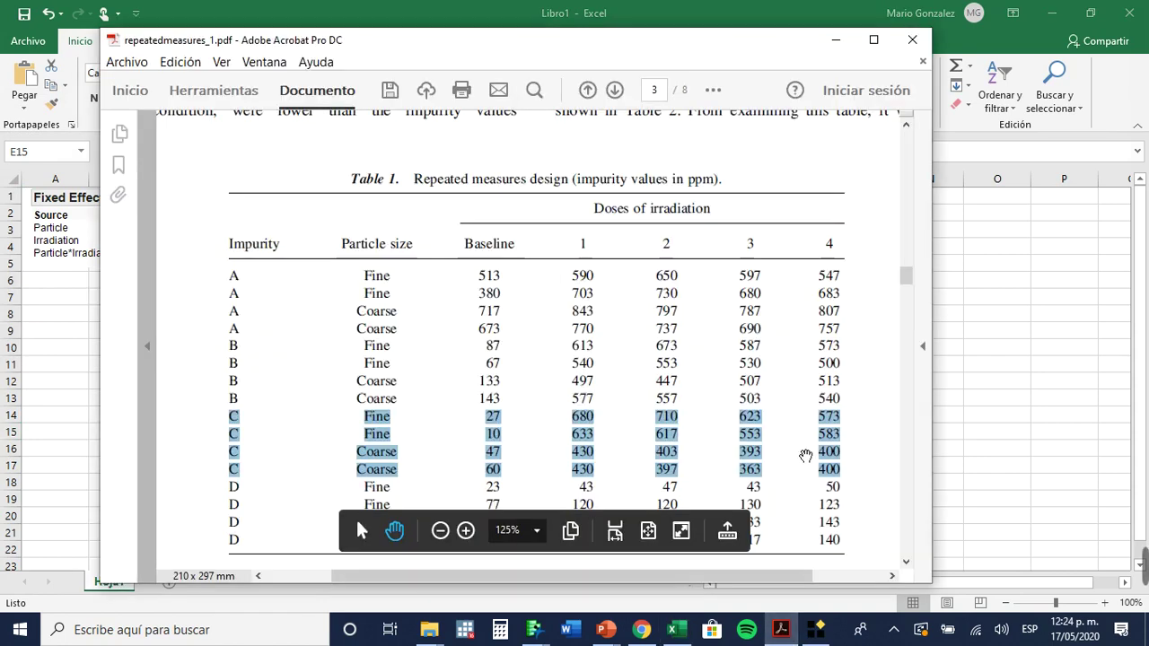
left_click(845, 333)
left_click_drag(608, 9, 728, 21)
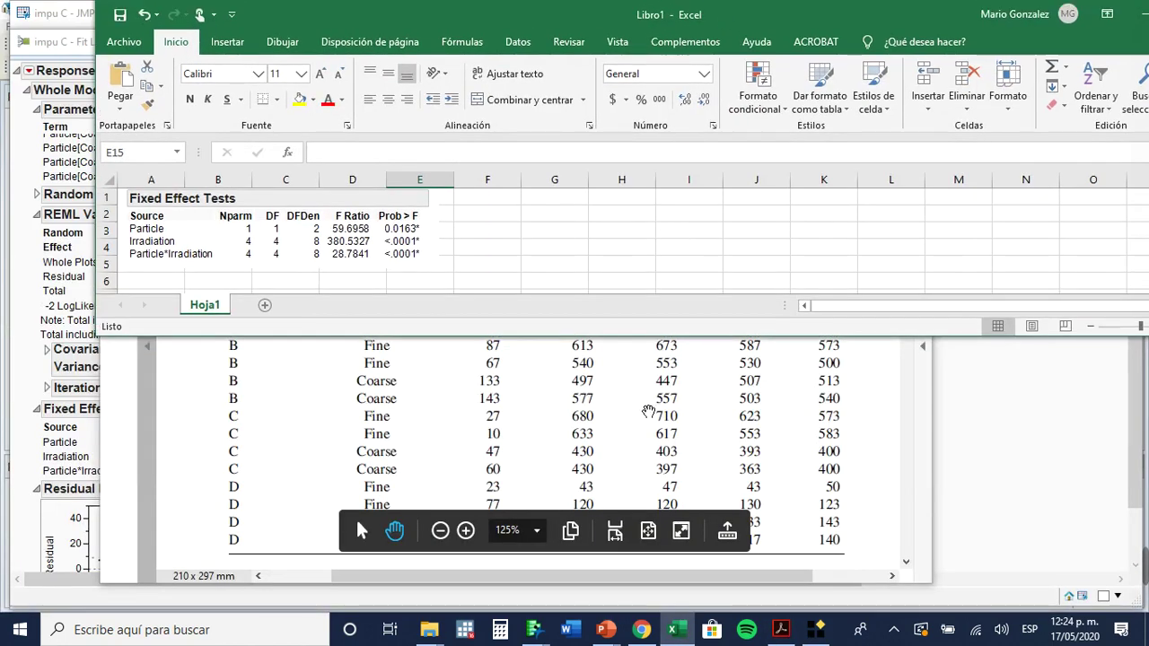
left_click(519, 383)
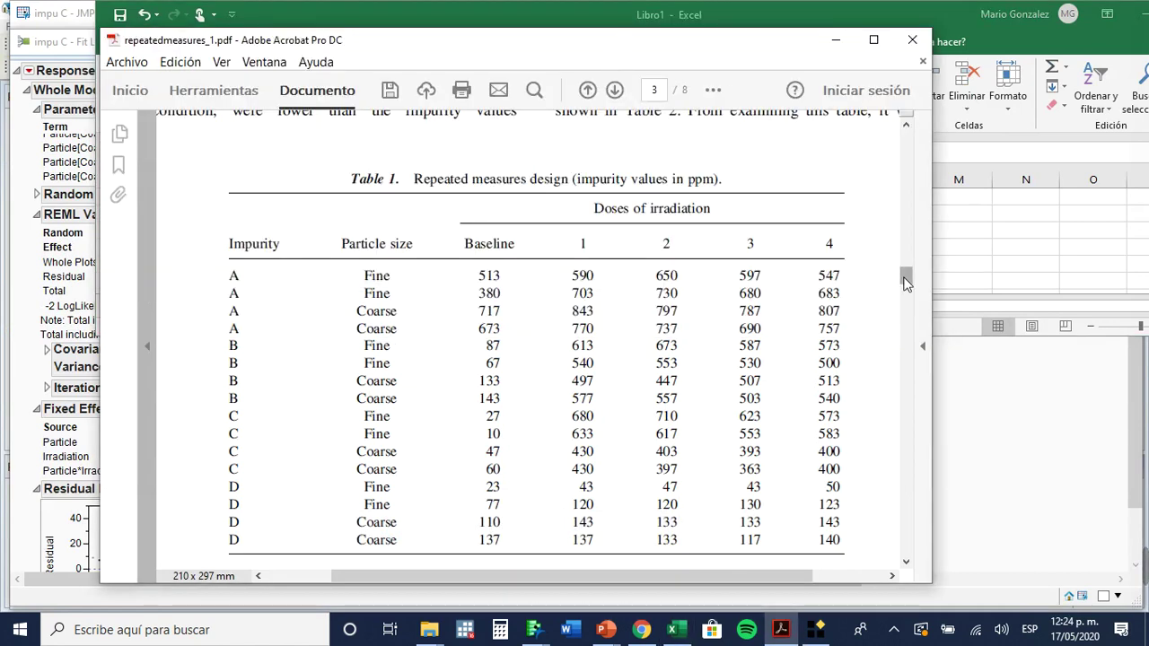
left_click(910, 320)
left_click(910, 321)
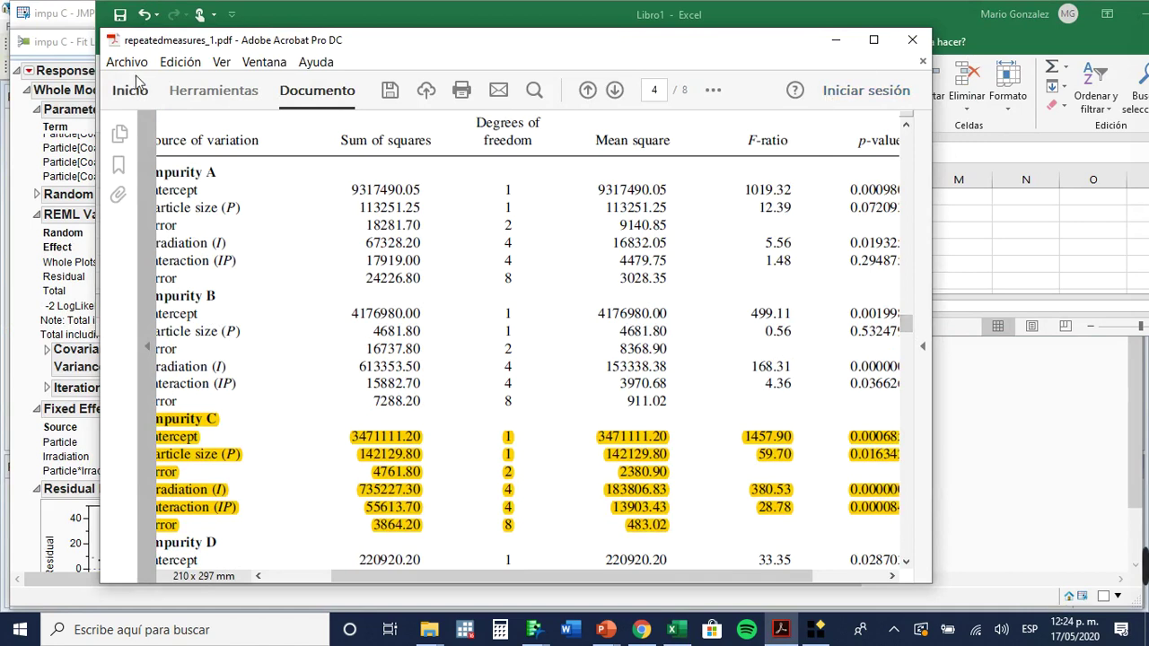
Step: Place the article window beside the Excel Fixed Effect Tests table and compare the impurity C F-ratios and p-values
mouse_move(100, 4)
left_mouse_down()
mouse_move(133, 22)
mouse_move(130, 2)
mouse_move(79, 0)
left_mouse_up()
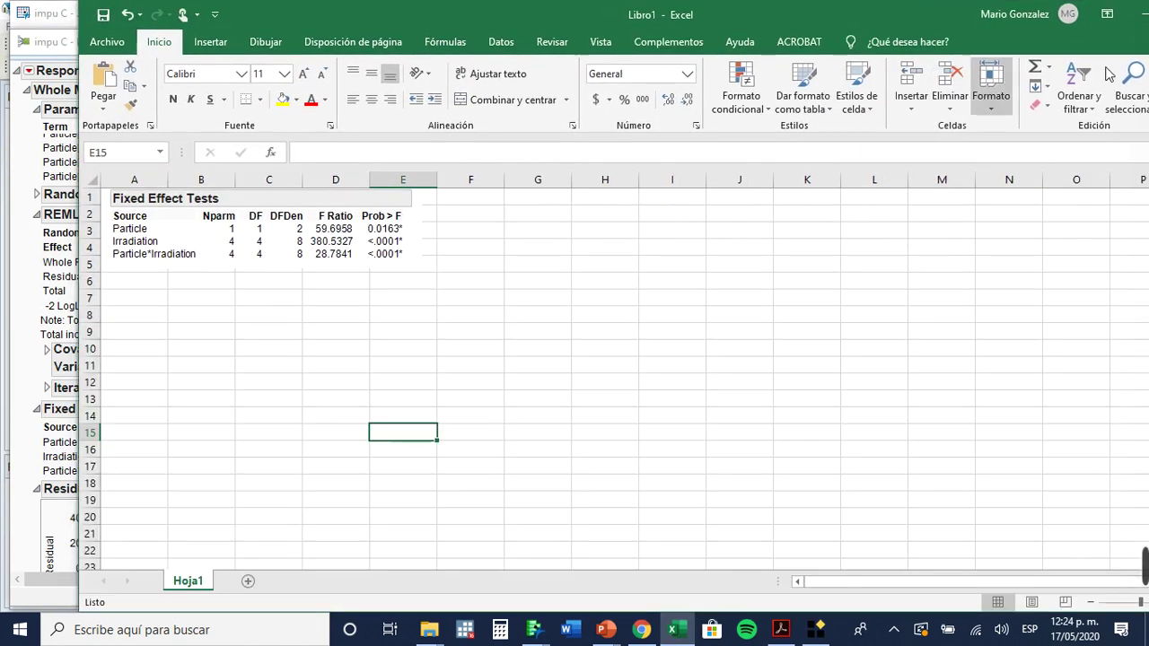
left_click(1142, 16)
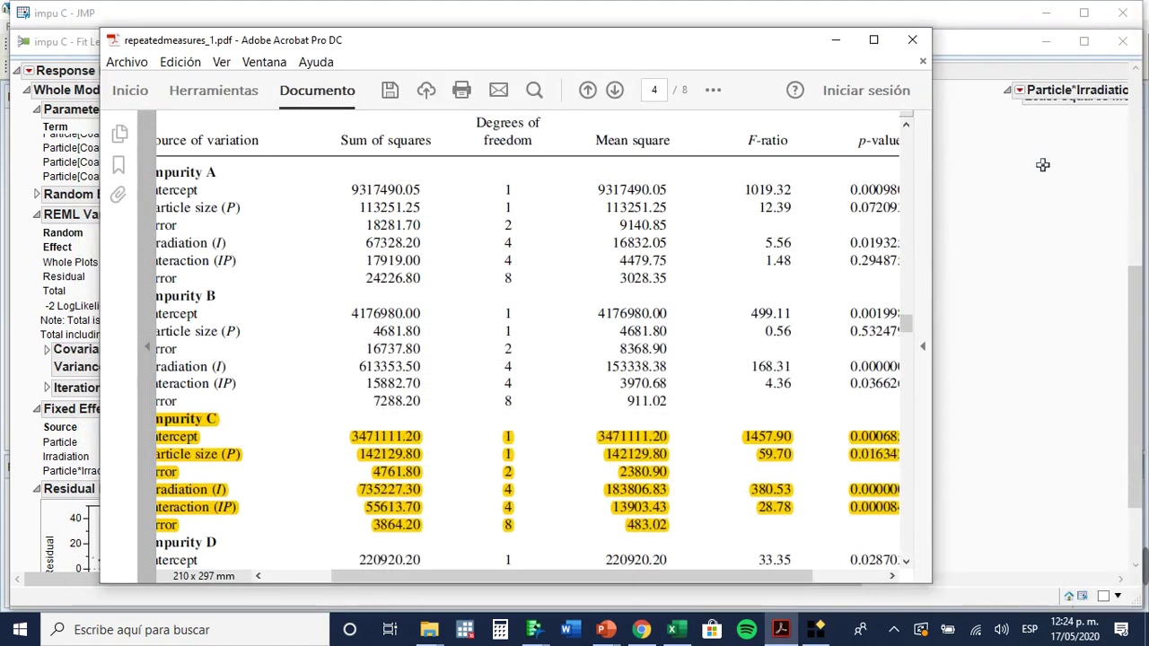
left_click_drag(102, 29, 208, 85)
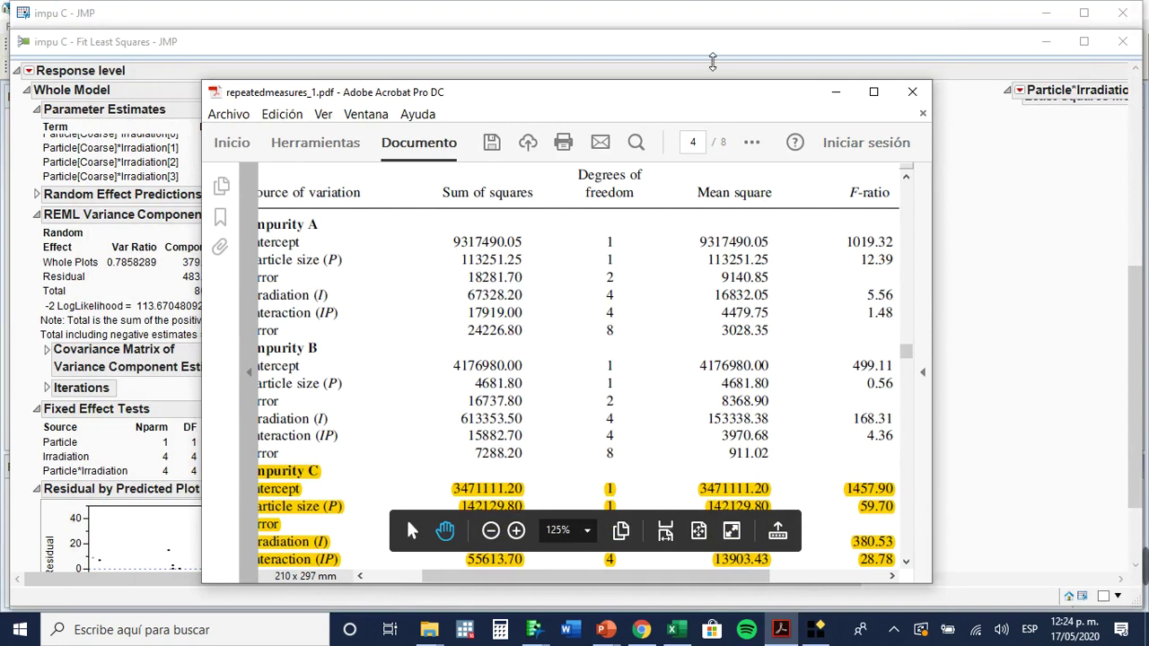
left_click_drag(640, 579, 697, 585)
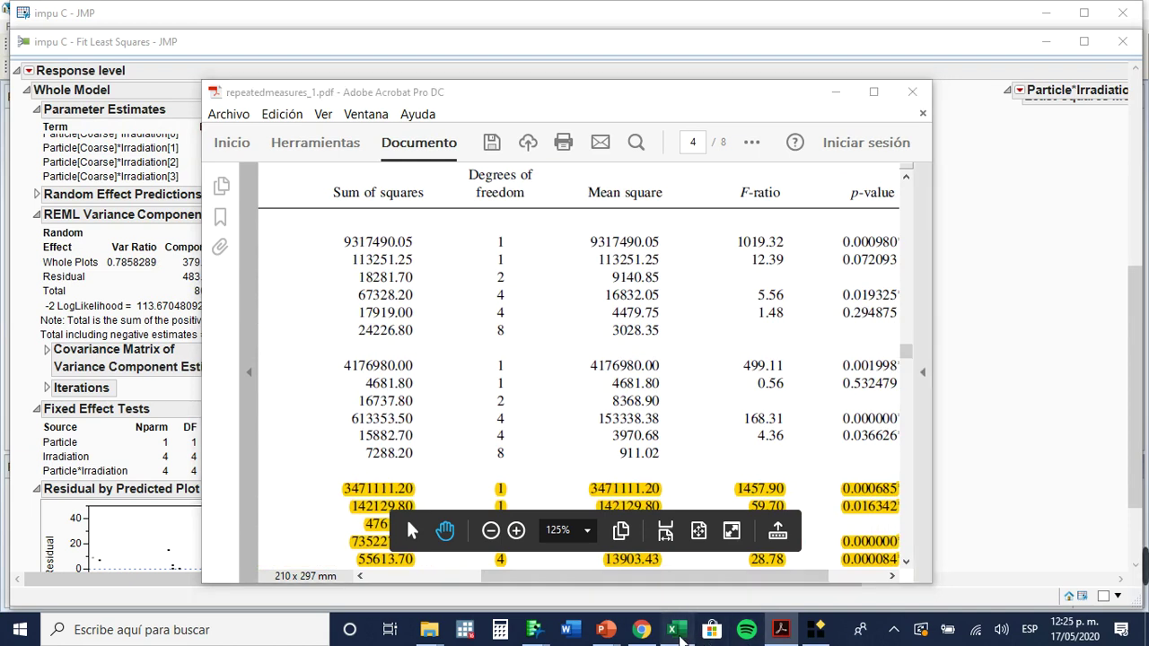
left_click(678, 630)
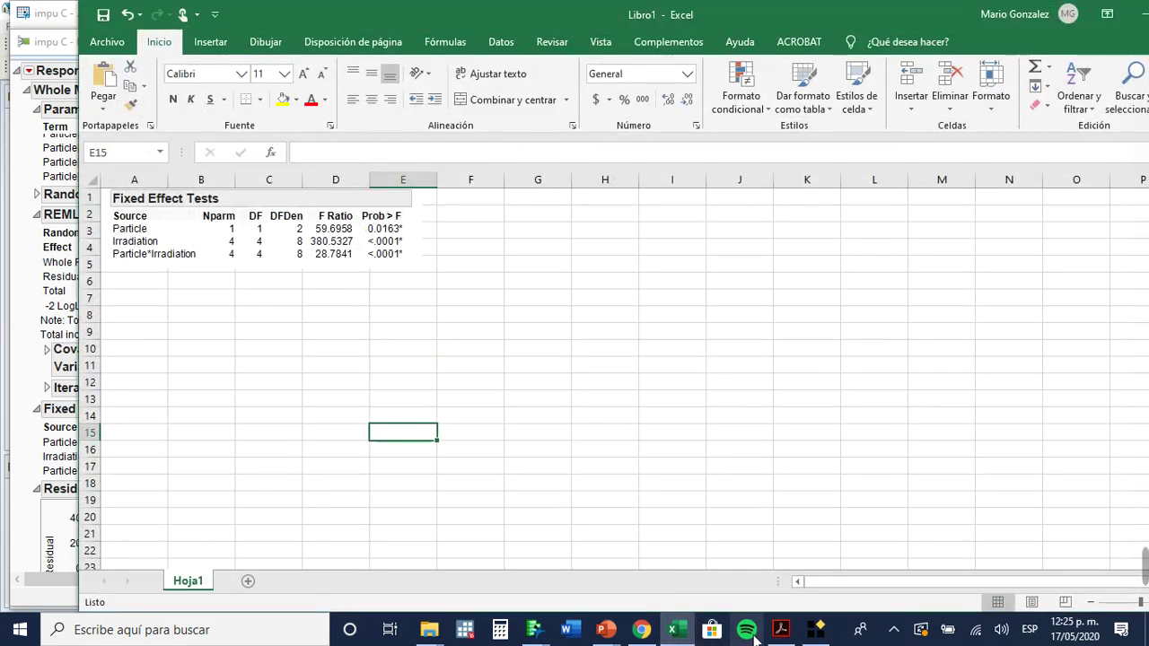
left_click(781, 630)
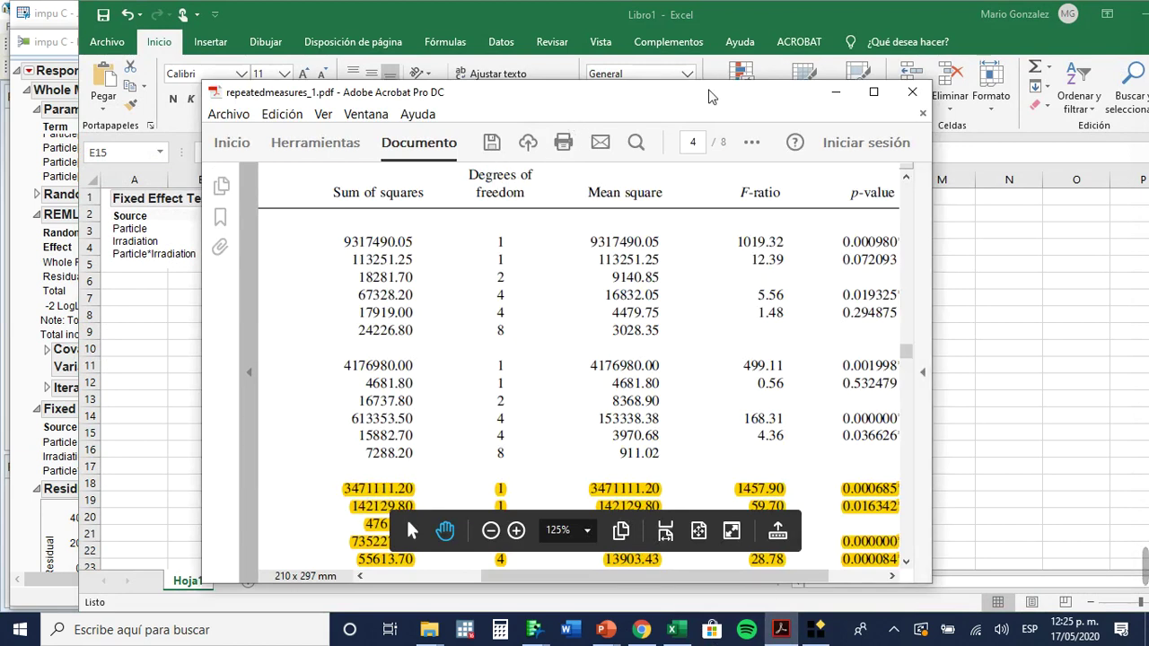
left_click_drag(709, 96, 940, 52)
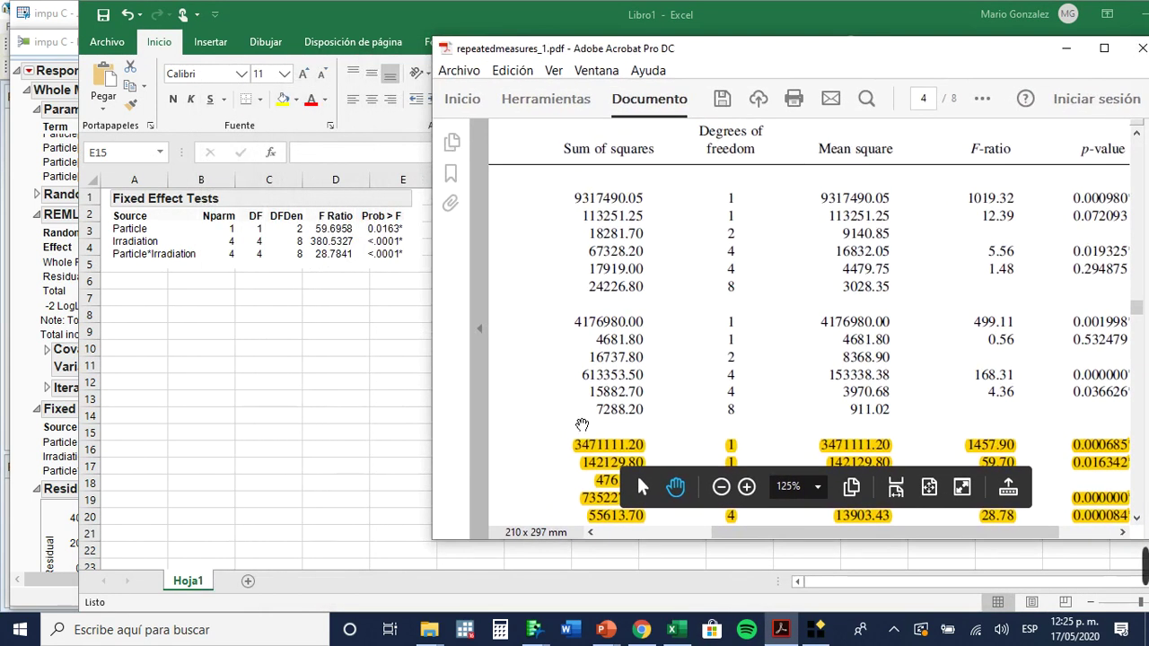
scroll(947, 387, "down", 2)
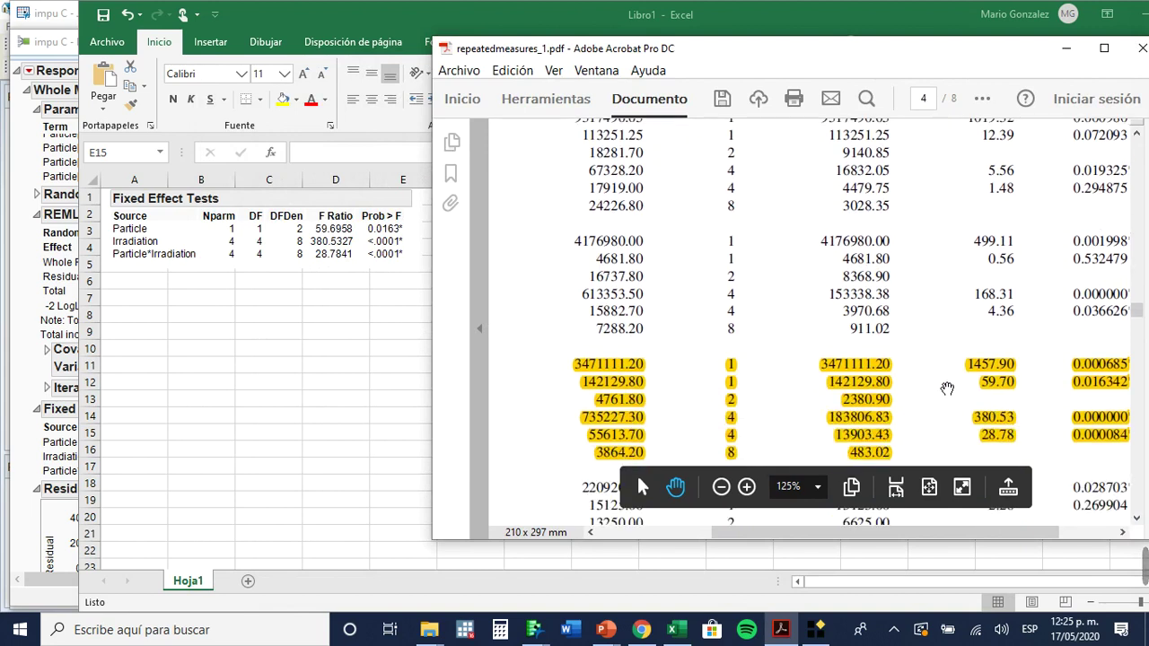
scroll(947, 388, "down", 1)
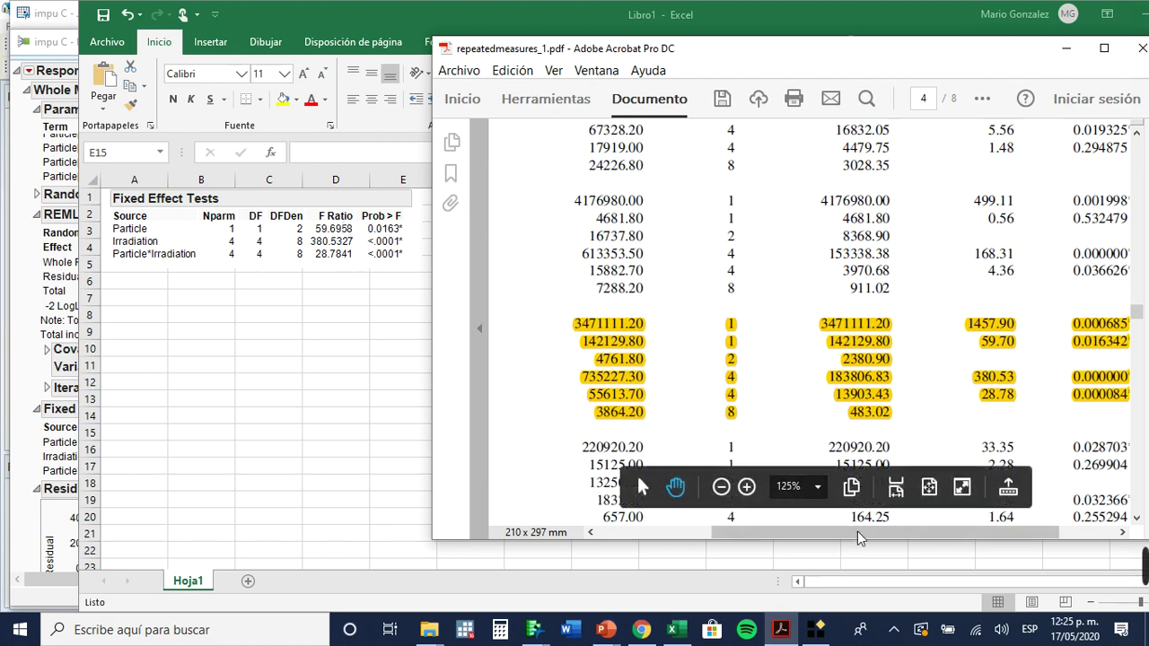
left_click_drag(864, 535, 892, 535)
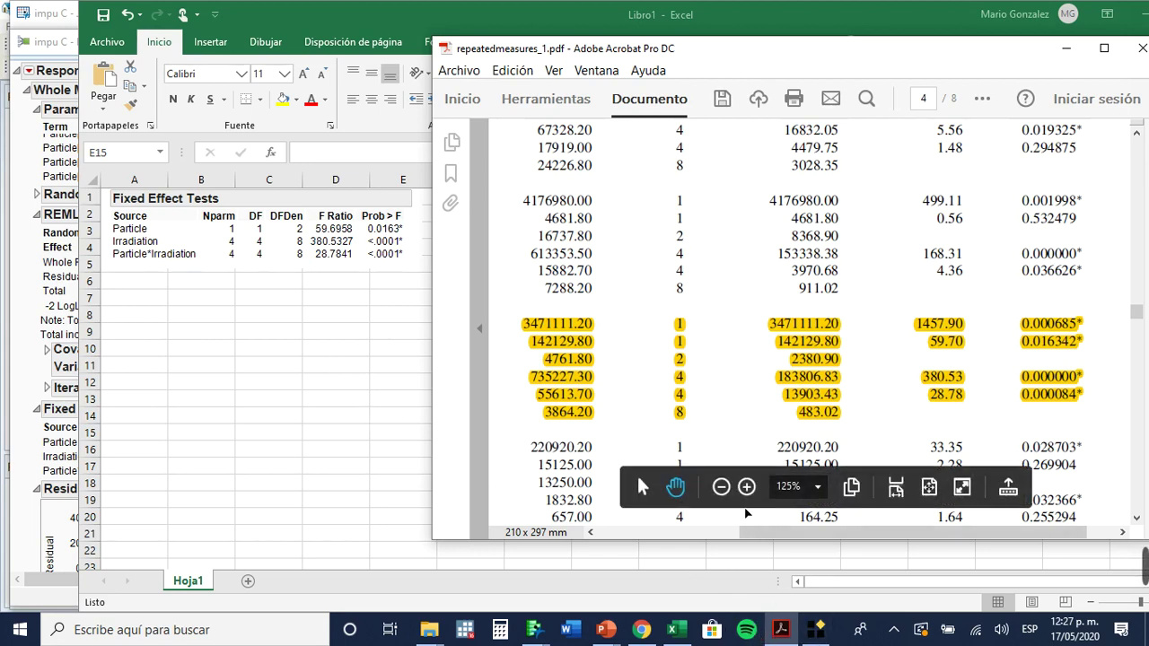
Step: In JMP's Fit Least Squares report, add an LSMeans Plot for the Particle*Irradiation effect
left_click(535, 630)
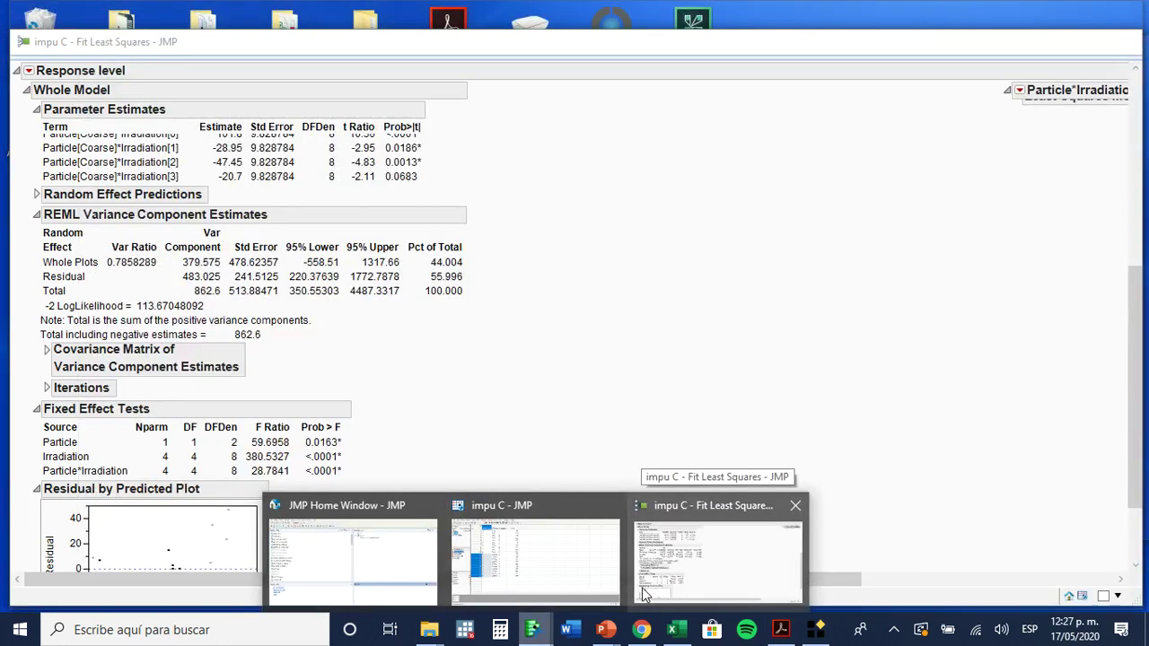
left_click(666, 591)
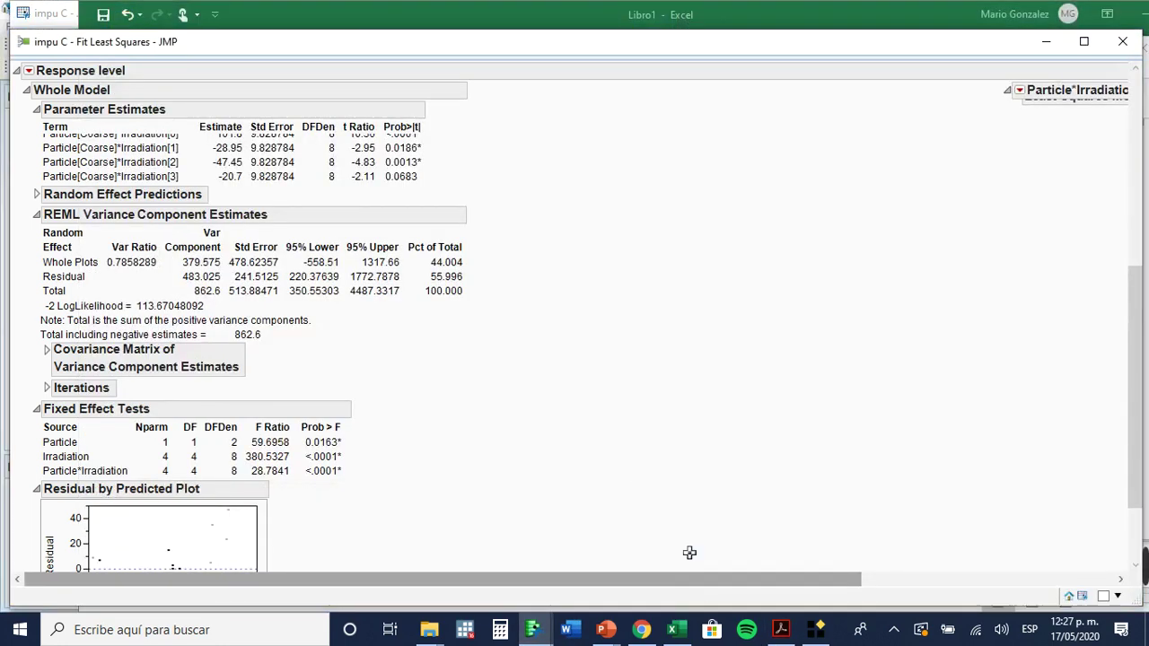
left_click(339, 62)
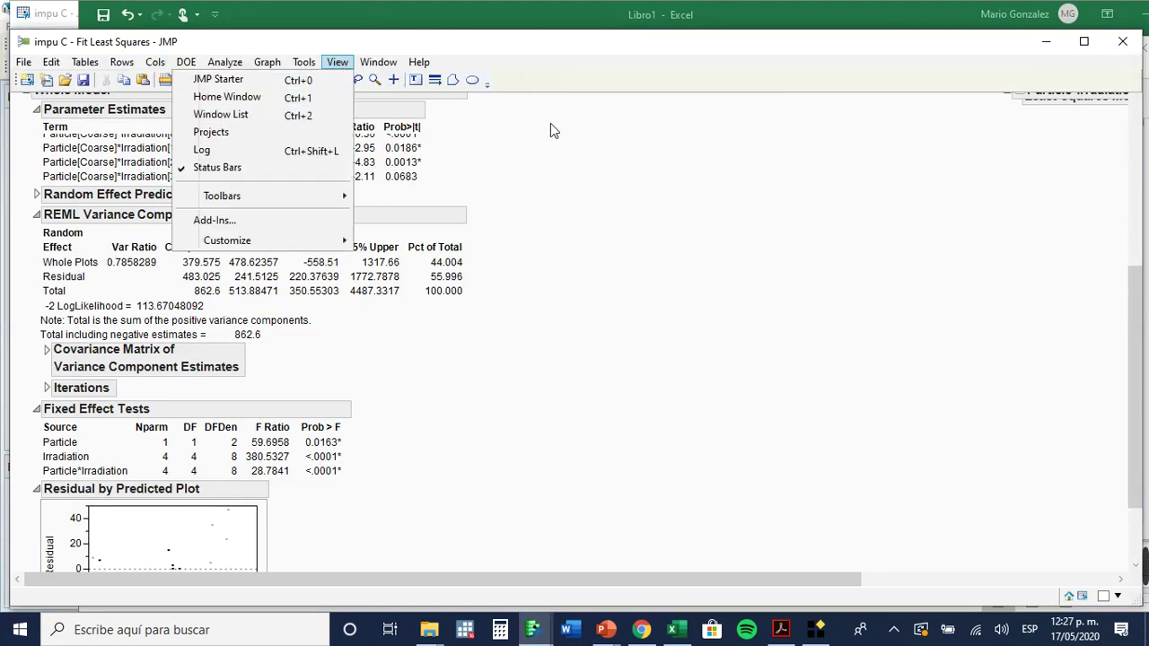
left_click(577, 50)
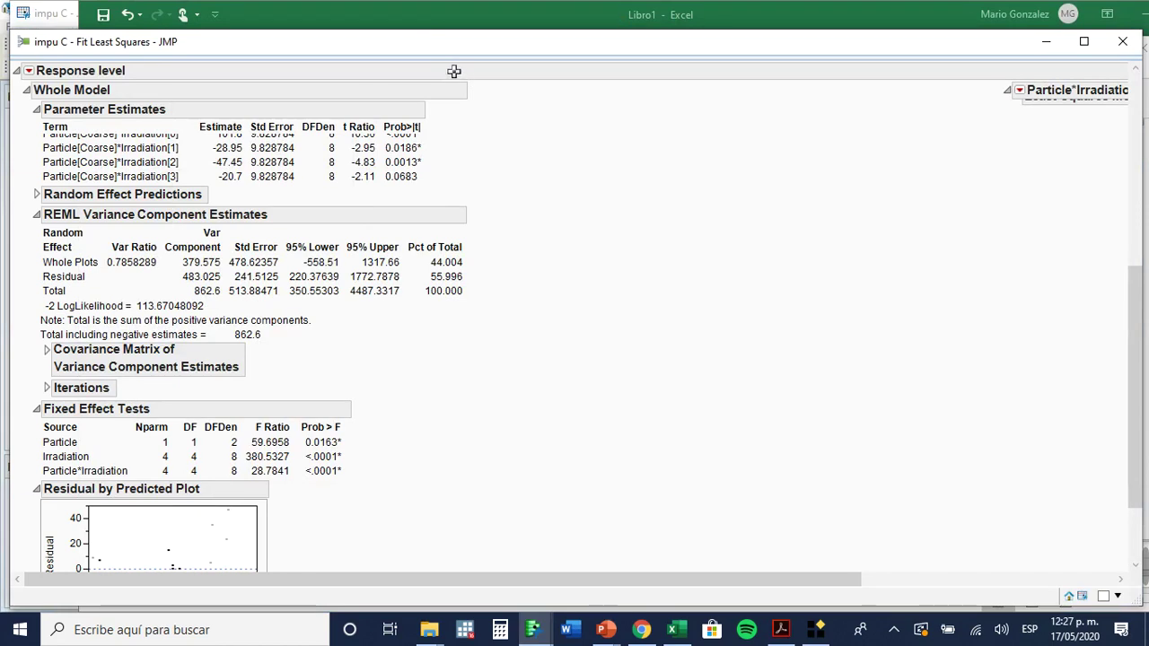
mouse_move(444, 59)
left_click_drag(1137, 324, 1136, 94)
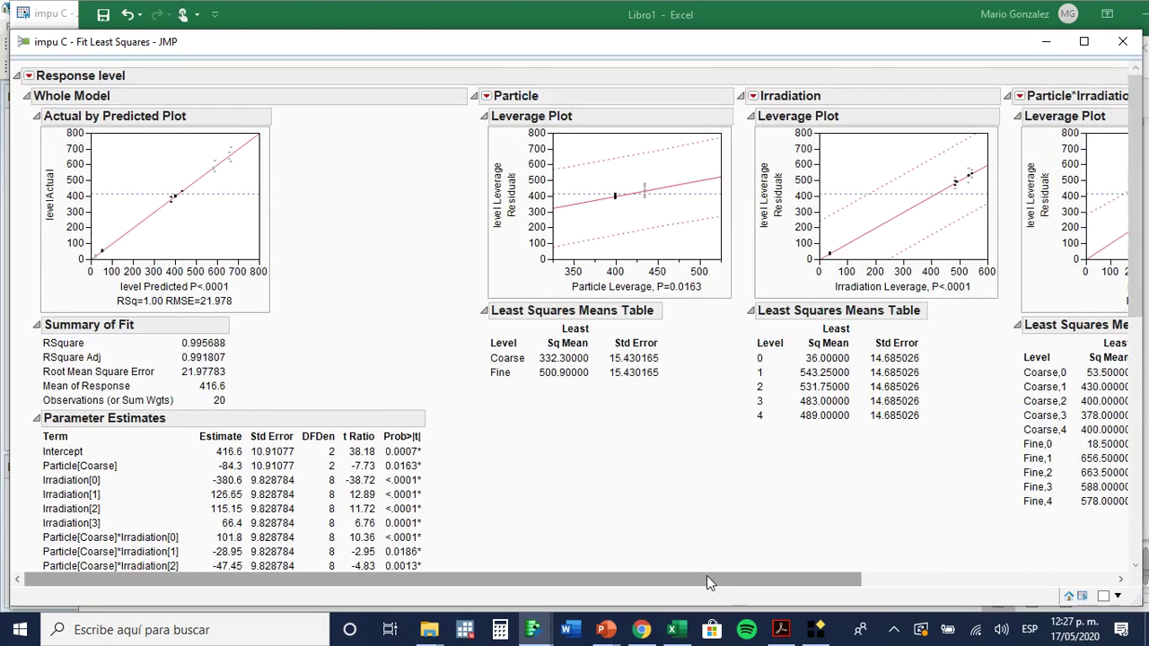
left_click_drag(722, 579, 987, 572)
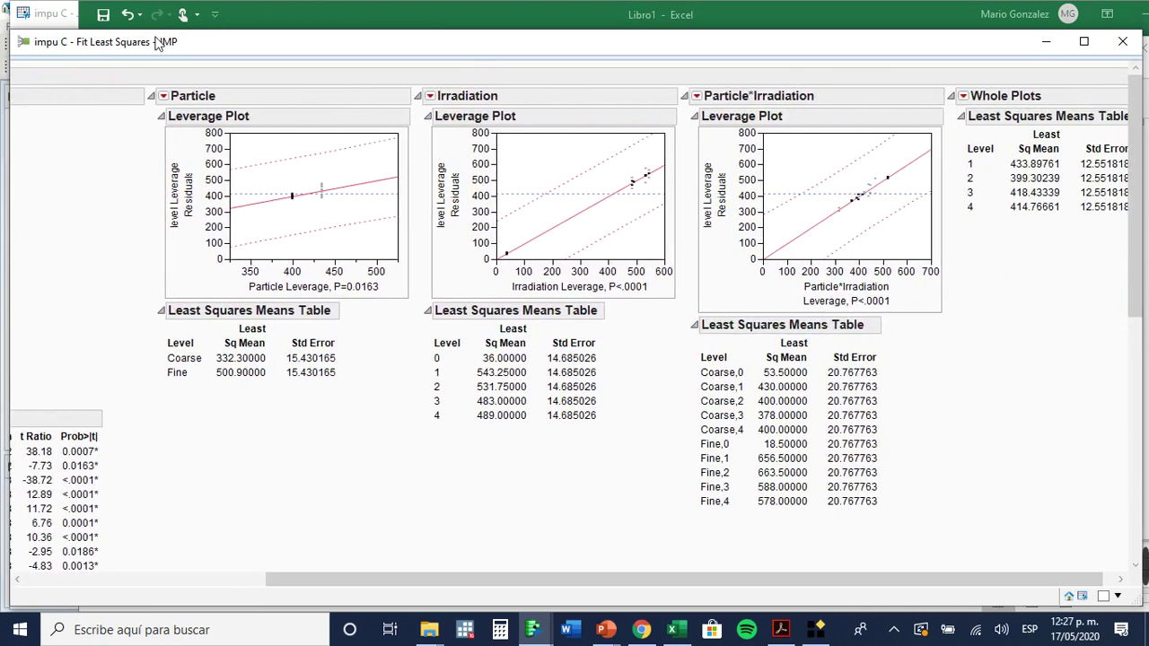
mouse_move(199, 65)
left_click(697, 96)
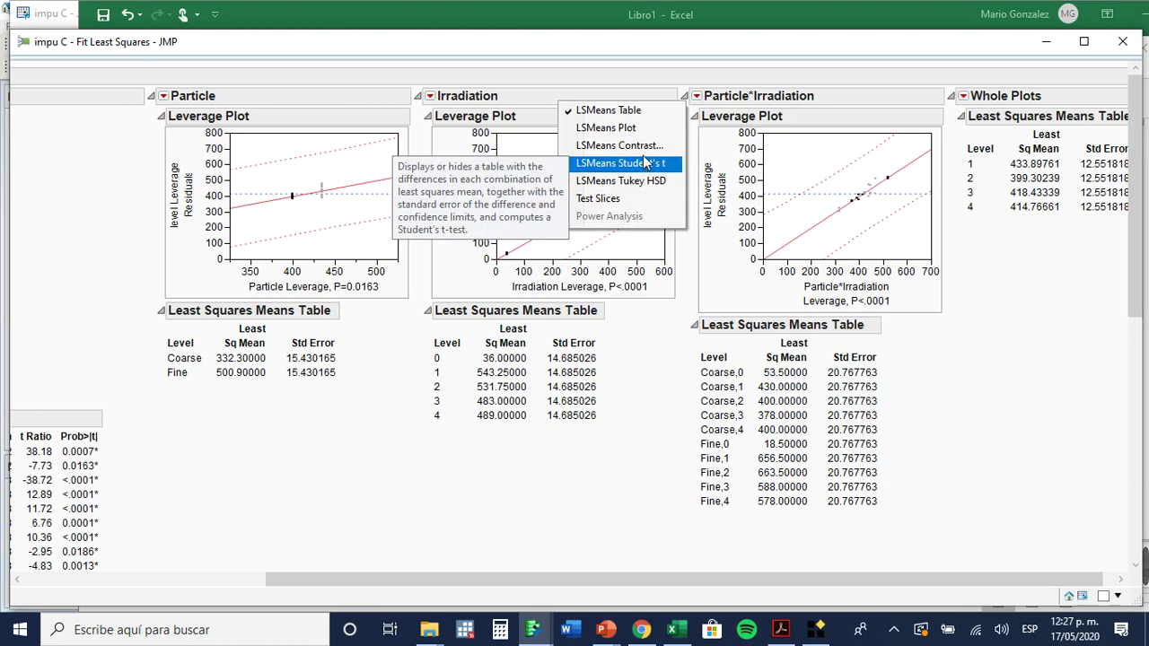
left_click(641, 127)
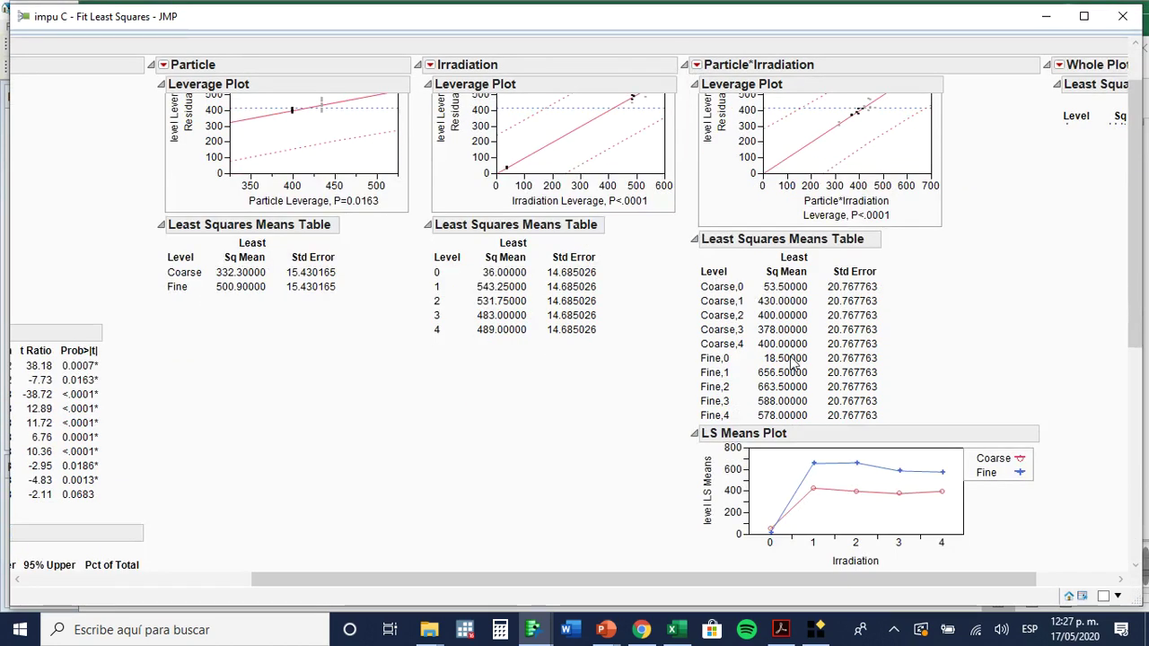
Step: Select and copy the LS Means Plot of the Particle*Irradiation effect, and switch to Excel
mouse_move(433, 39)
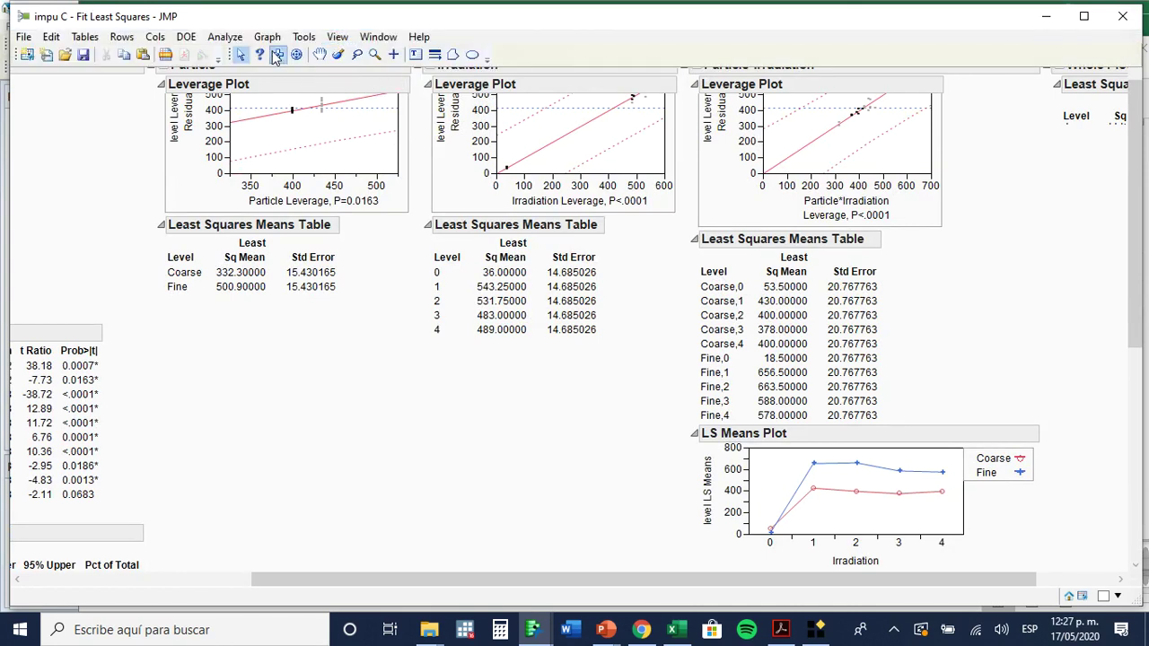
left_click(812, 442)
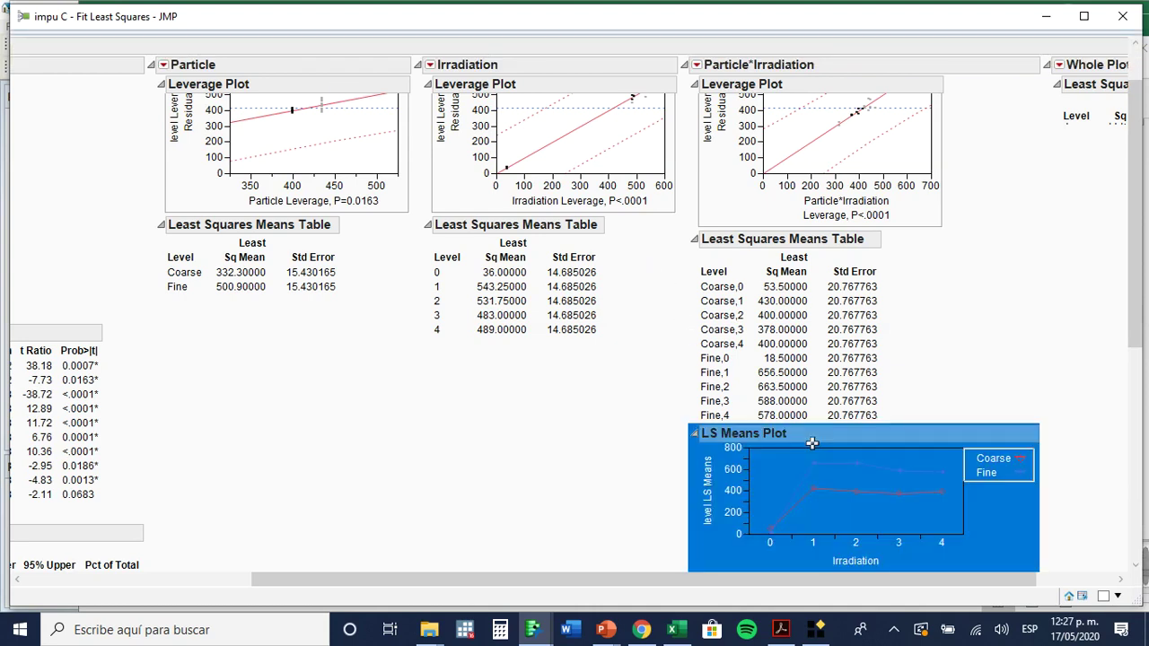
left_click(678, 631)
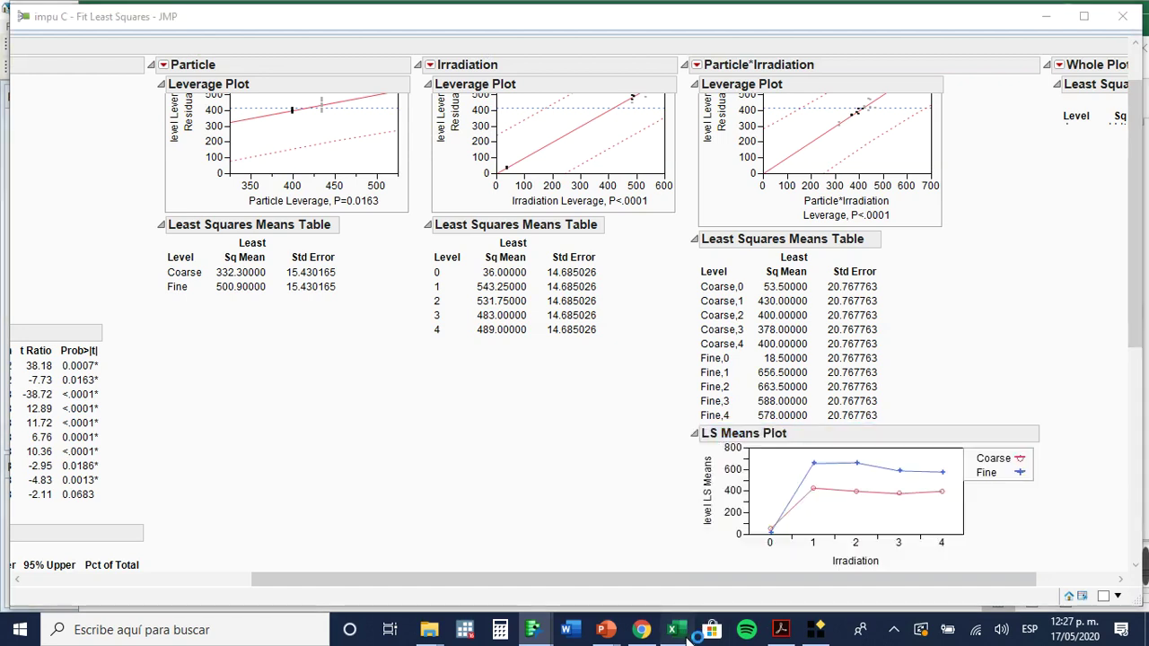
Step: Paste the copied plot at cell A7 as an enhanced metafile picture and enlarge it to span about A7:G18
left_click(135, 302)
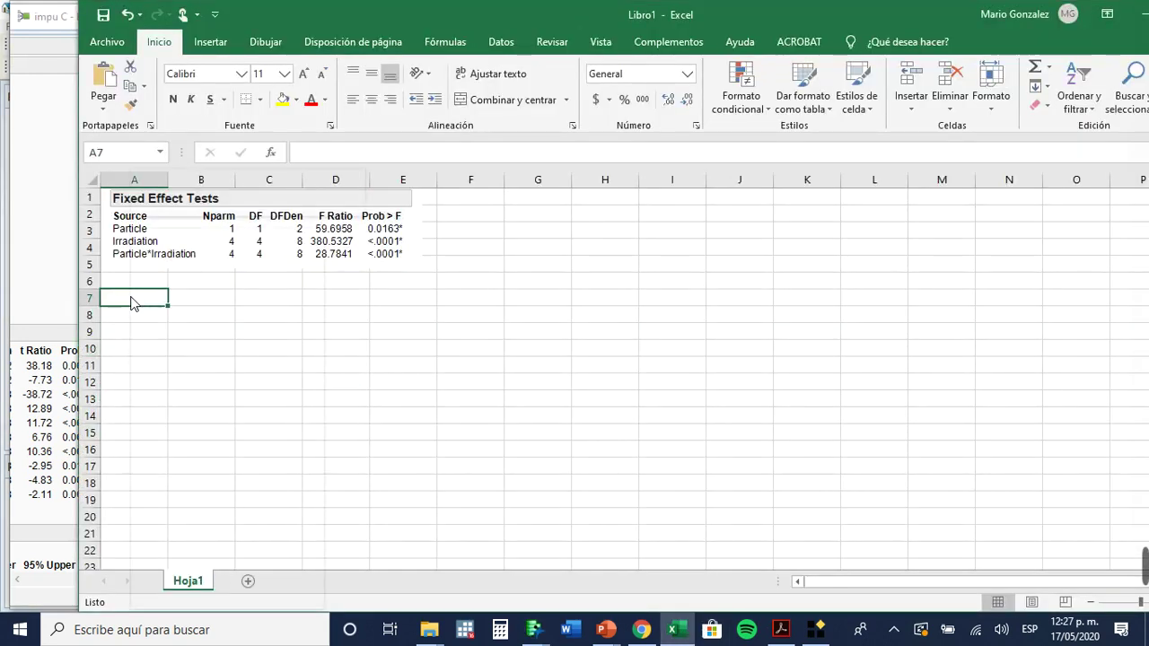
right_click(132, 302)
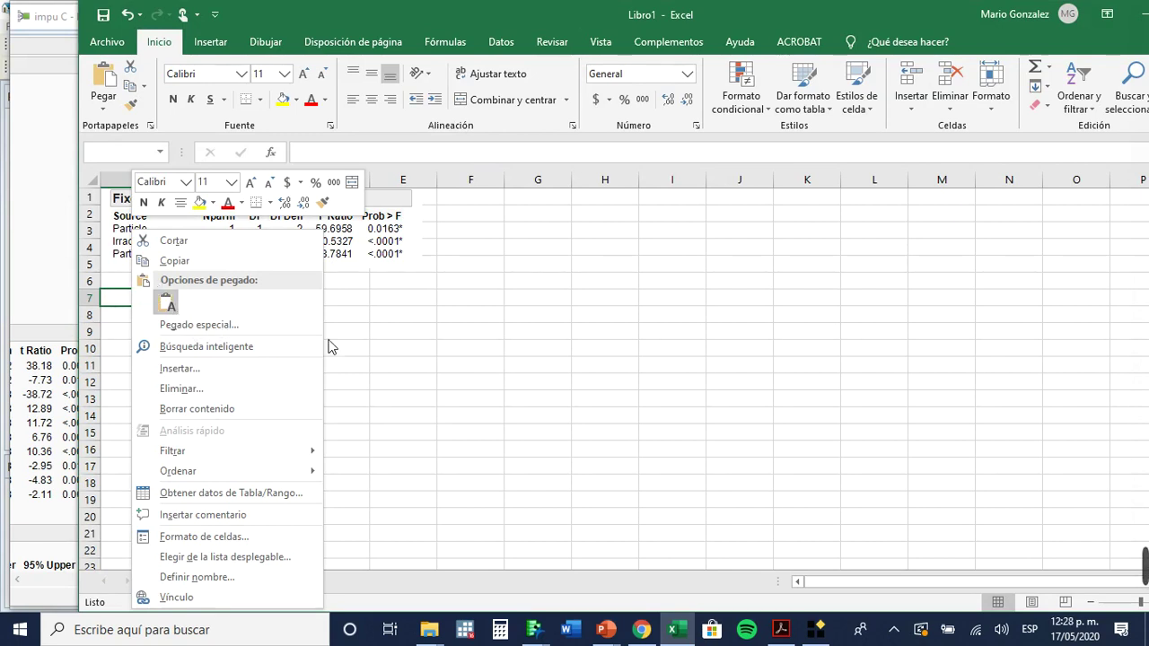
key("s")
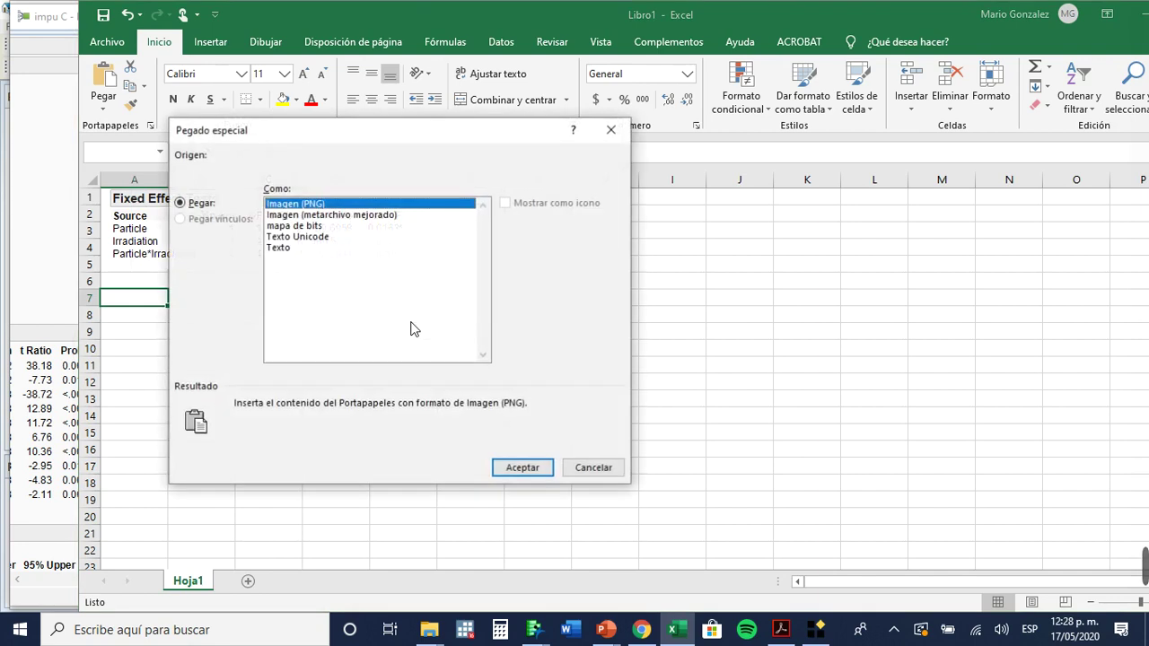
left_click(336, 217)
left_click(526, 476)
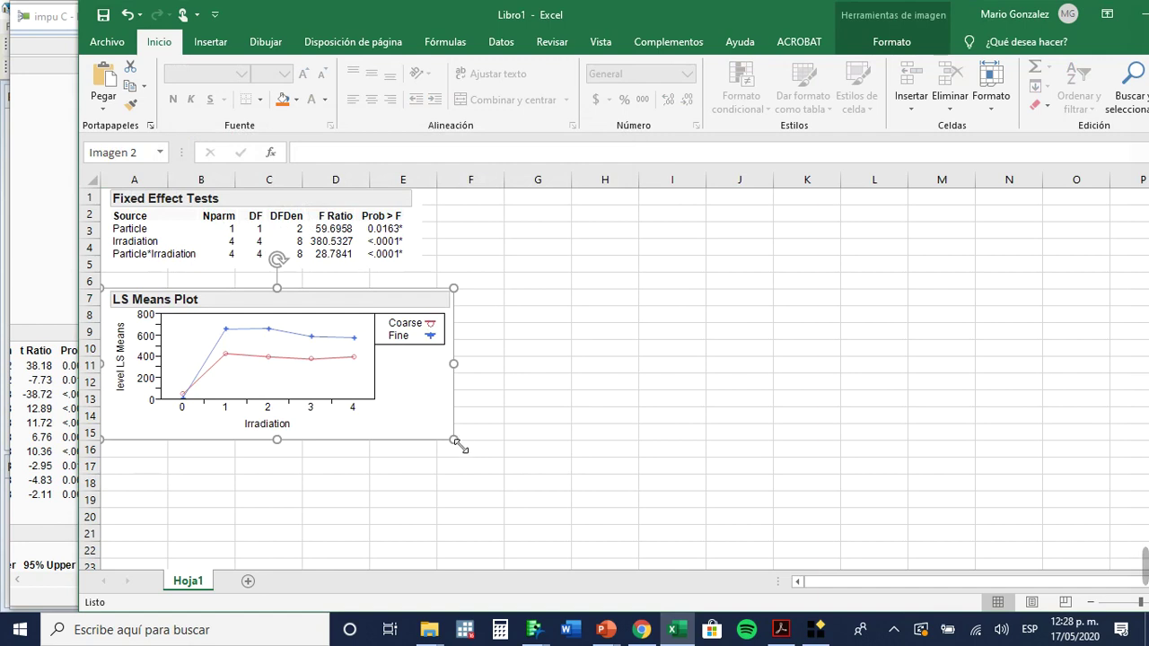
left_click_drag(455, 441, 497, 496)
left_click(736, 517)
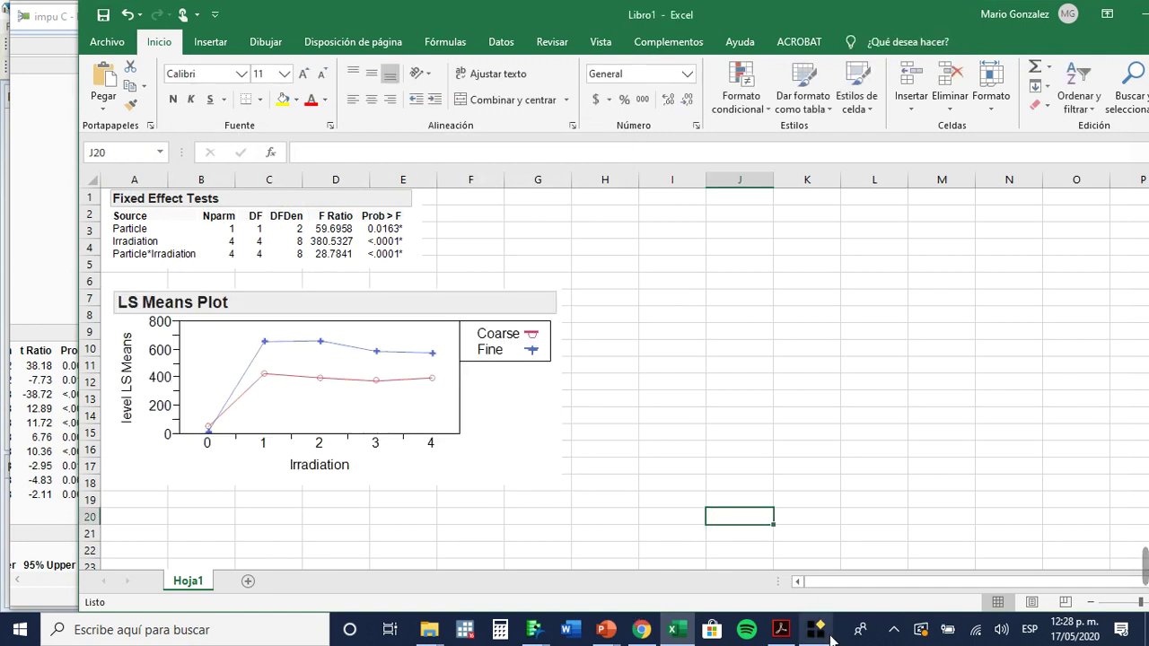
Step: Bring up the article beside the Excel LS Means Plot and compare it with the article's figure for impurity C
left_click(781, 635)
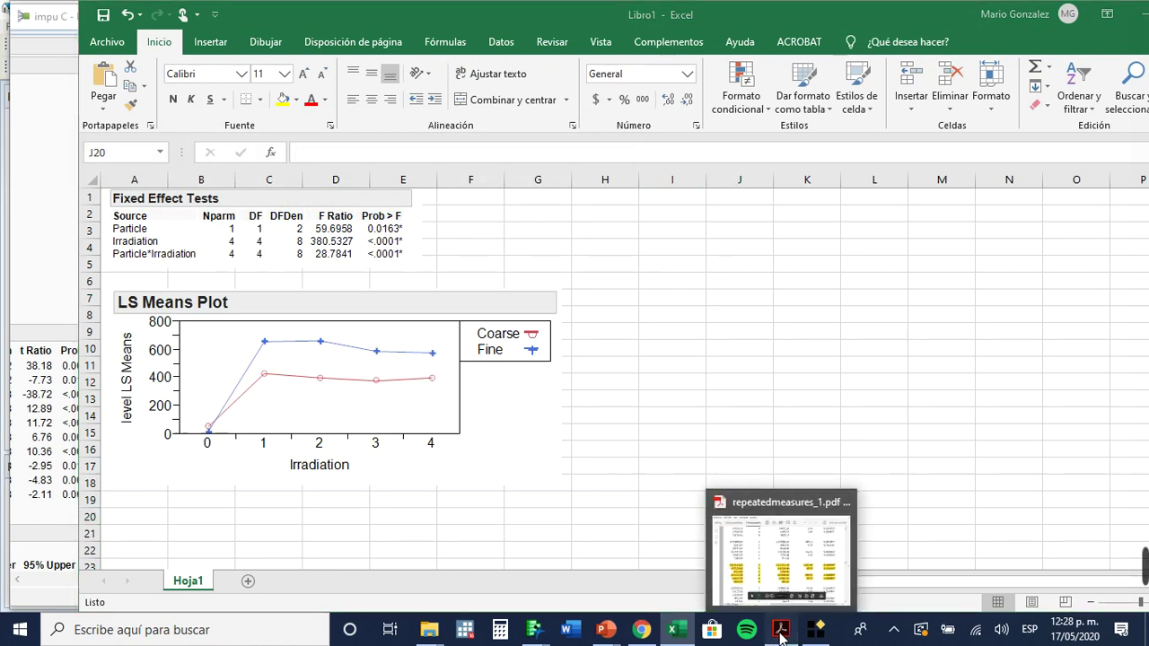
scroll(850, 371, "down", 8)
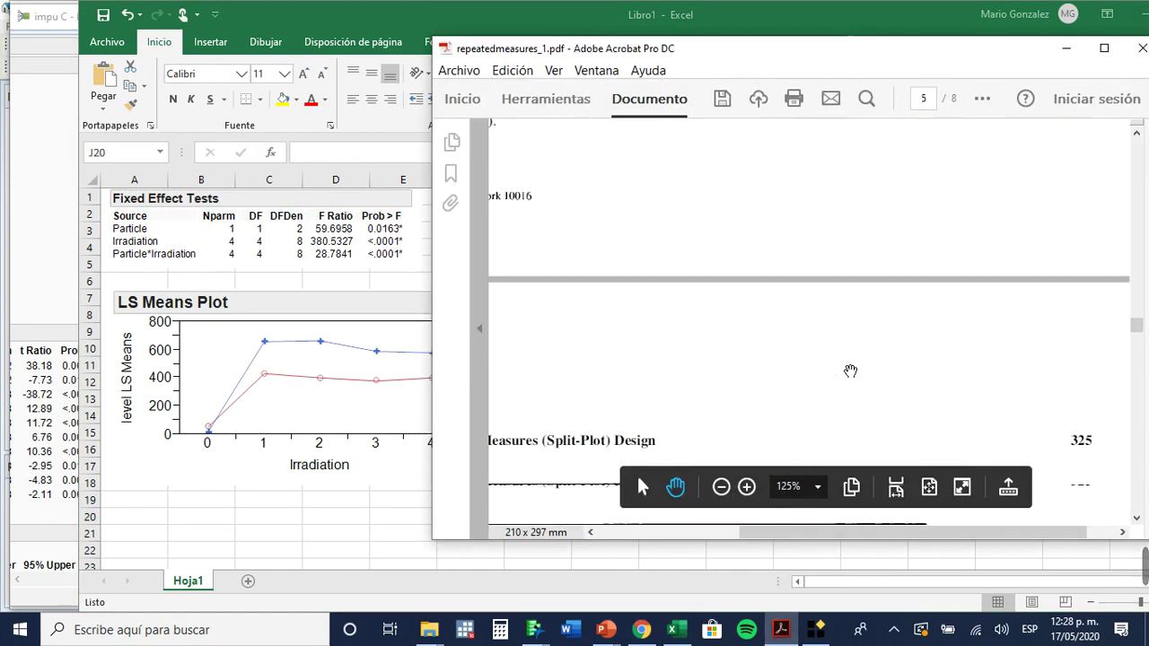
scroll(848, 373, "down", 5)
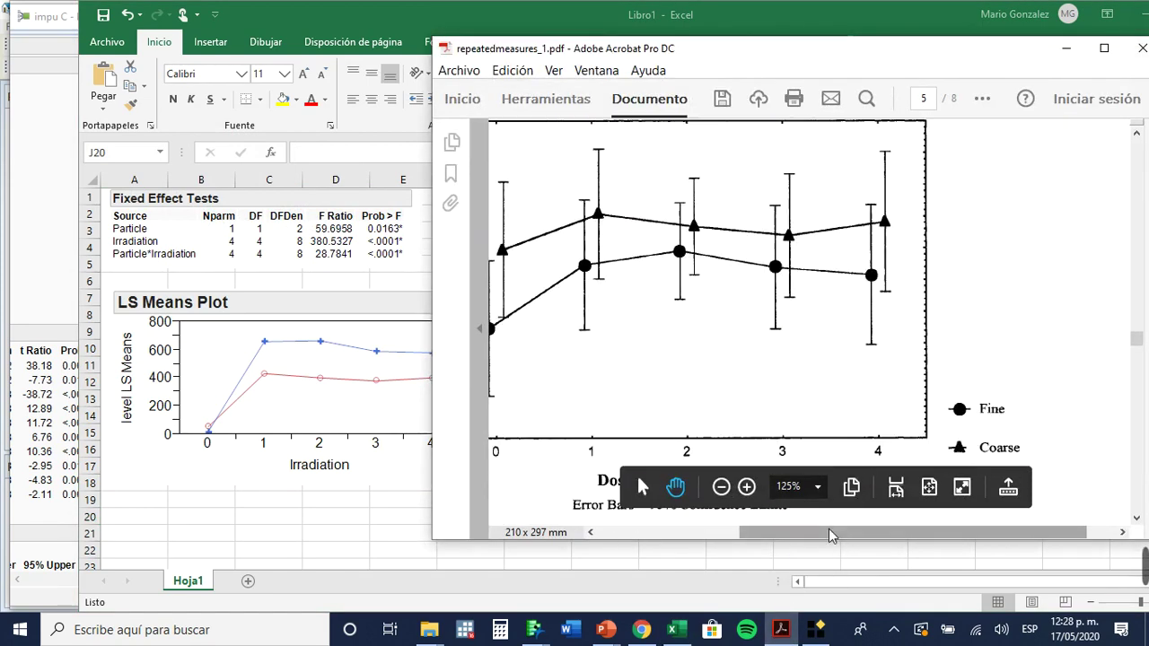
left_click_drag(831, 536, 726, 536)
scroll(882, 315, "down", 5)
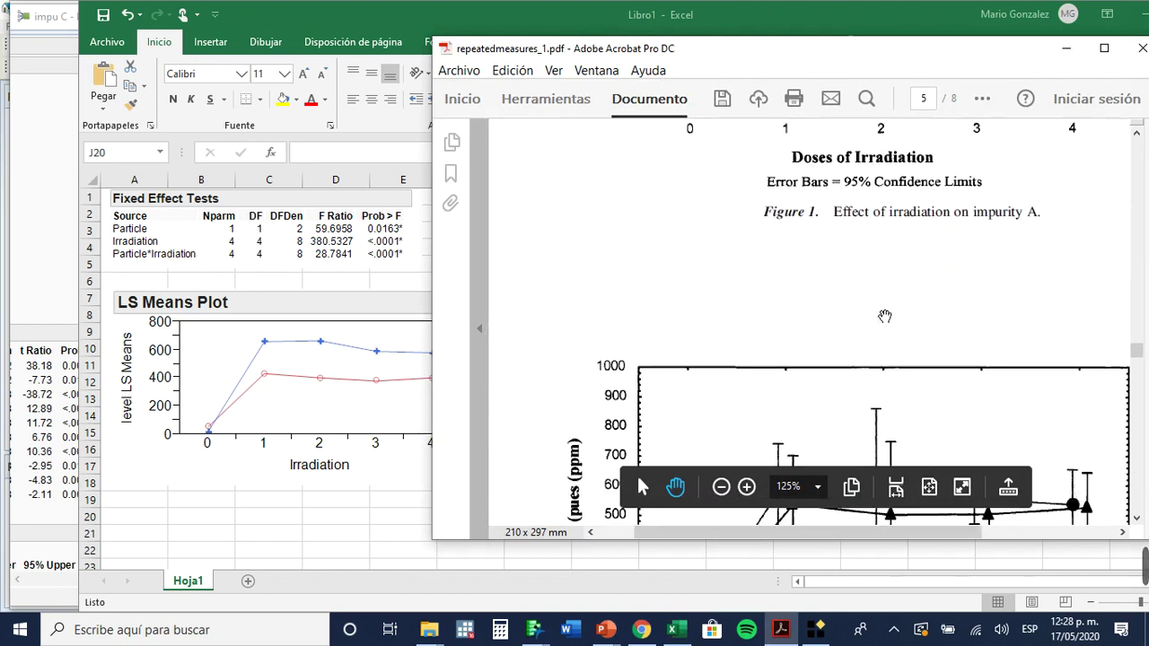
scroll(885, 316, "down", 4)
scroll(885, 315, "up", 4)
scroll(884, 314, "down", 5)
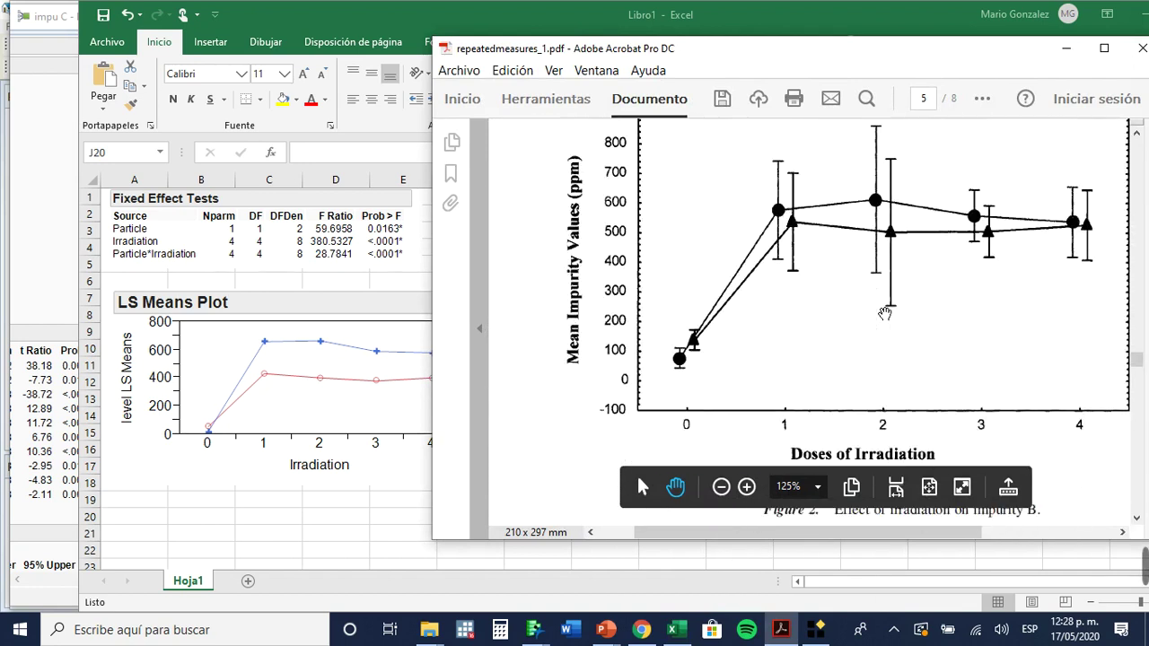
scroll(884, 312, "down", 6)
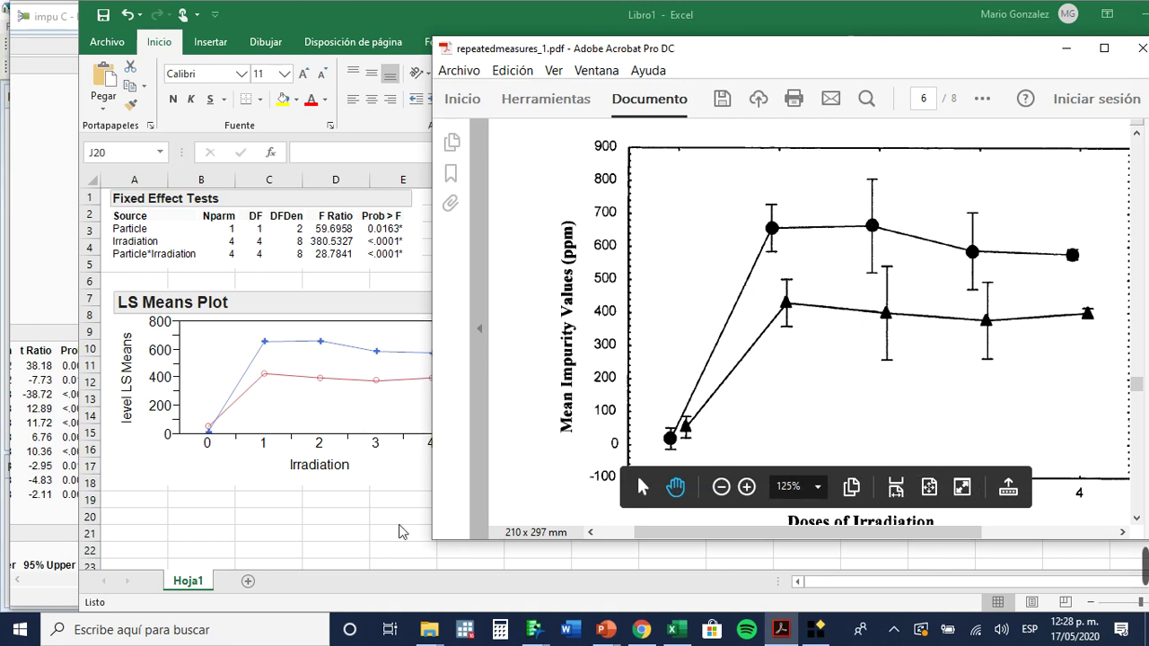
mouse_move(1087, 546)
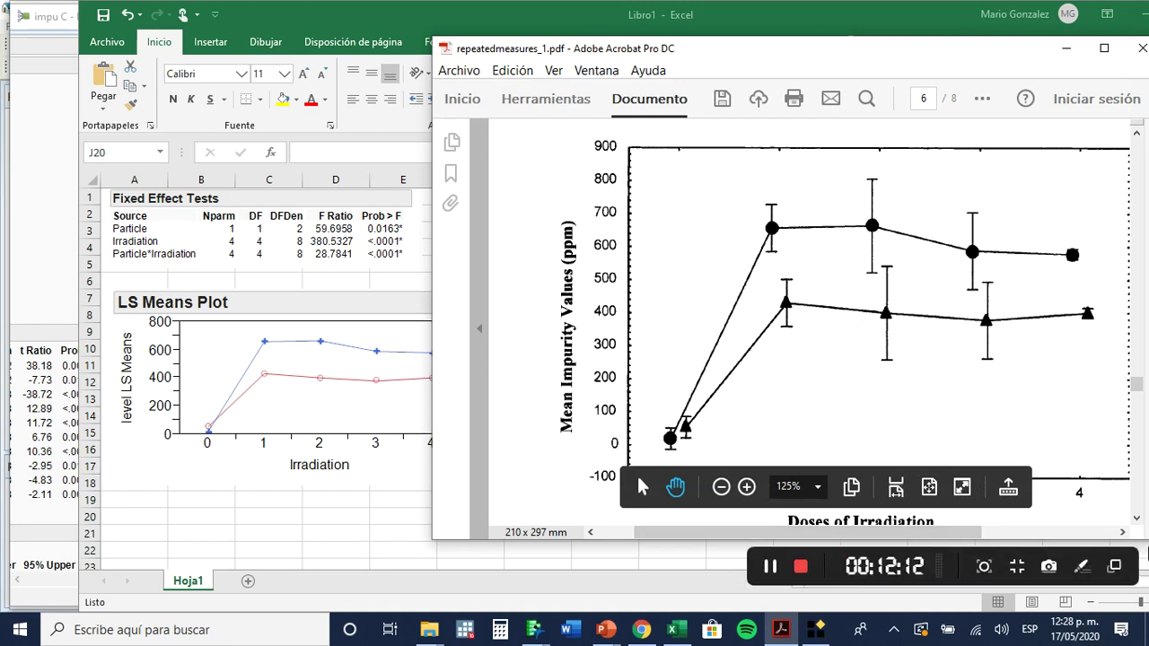
left_click(777, 572)
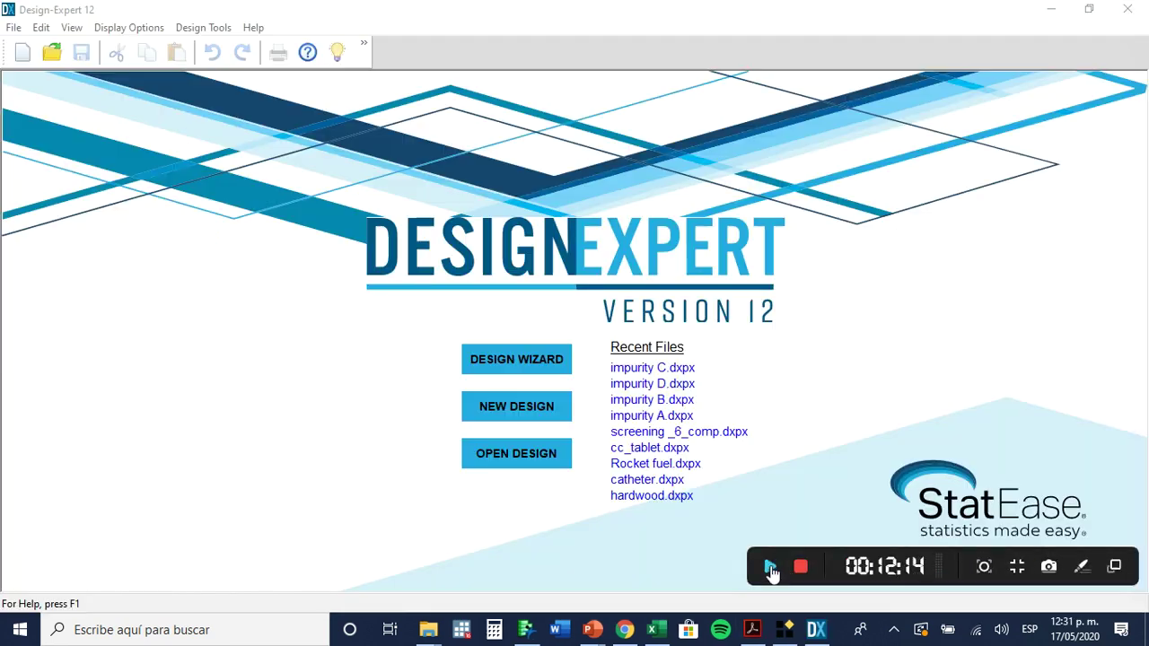
left_click(771, 571)
Step: In Design-Expert, open the design file impurity C.dxpx and display the subplot effects of the level response without transformation
left_click(50, 54)
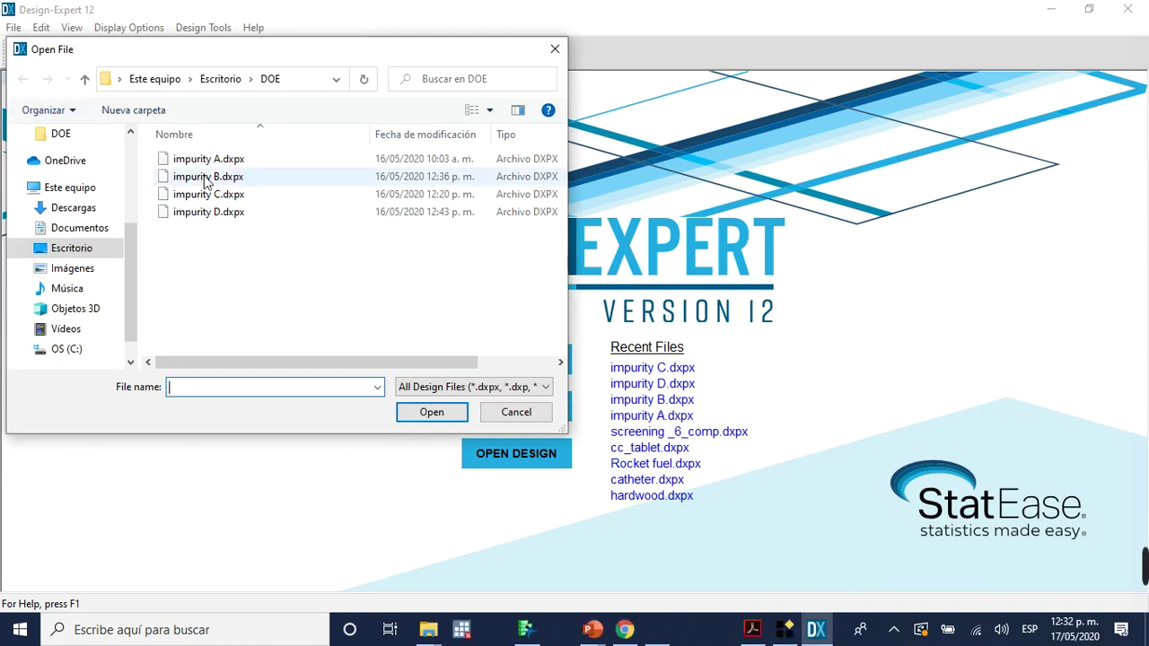
left_click(224, 194)
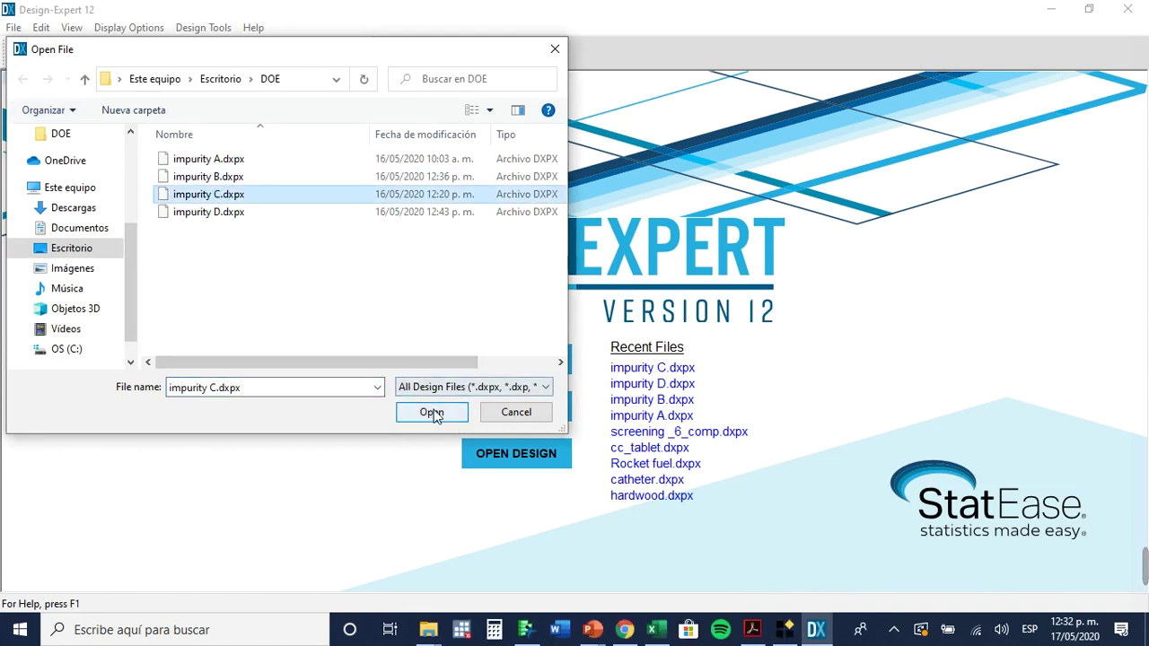
left_click(436, 413)
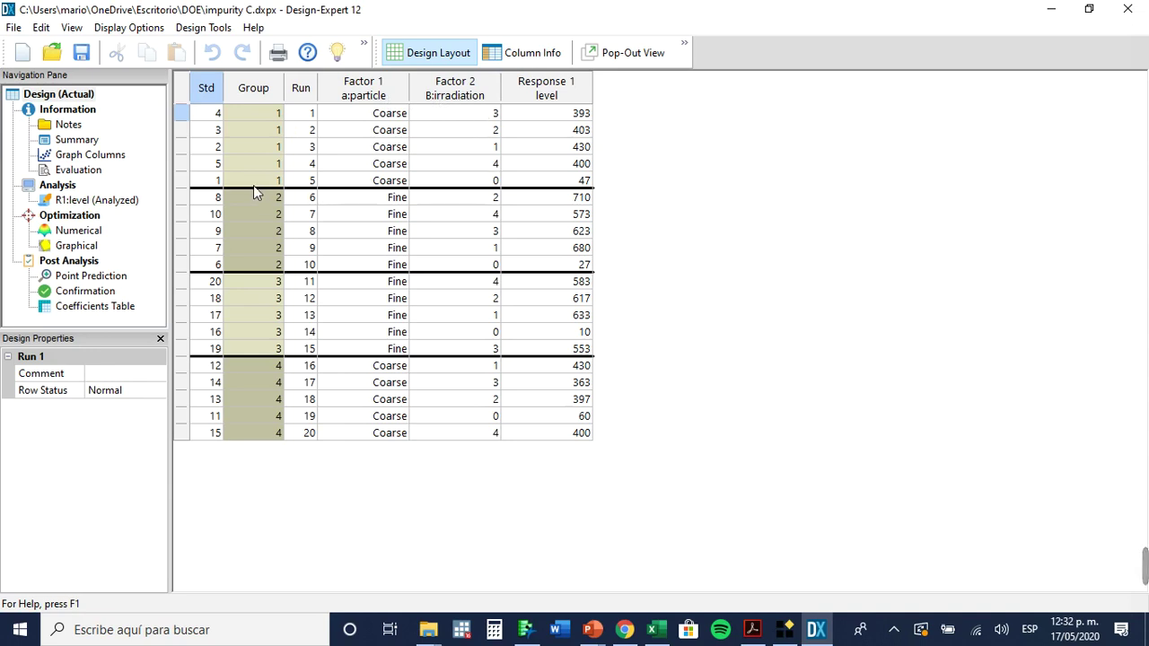
left_click(99, 201)
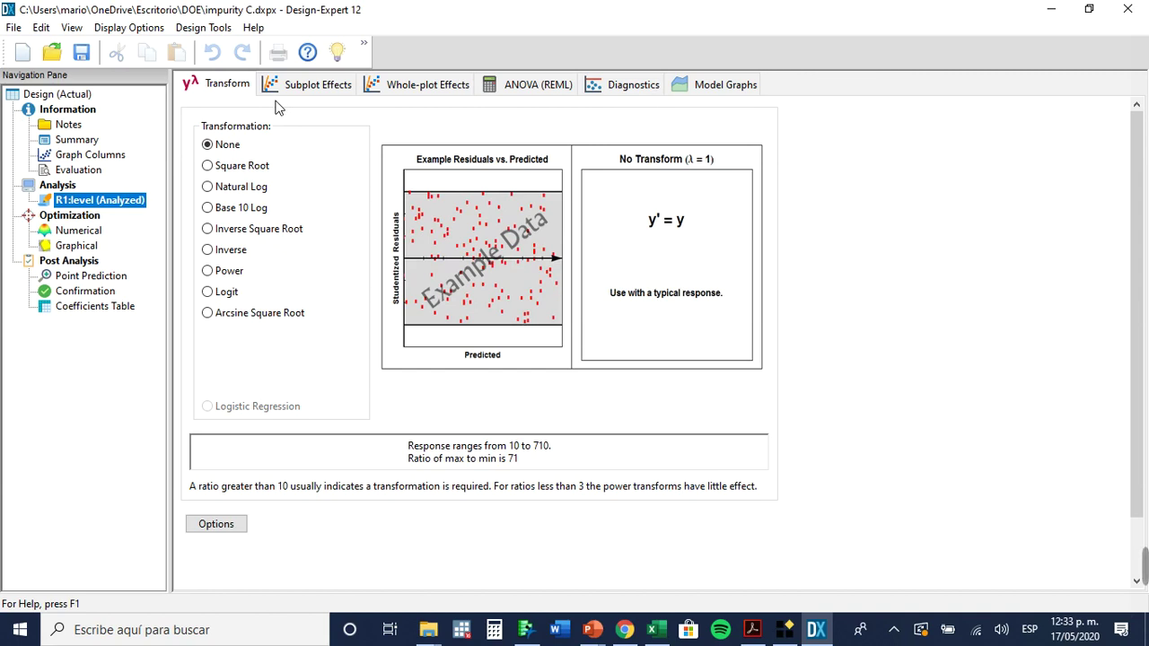
left_click(327, 85)
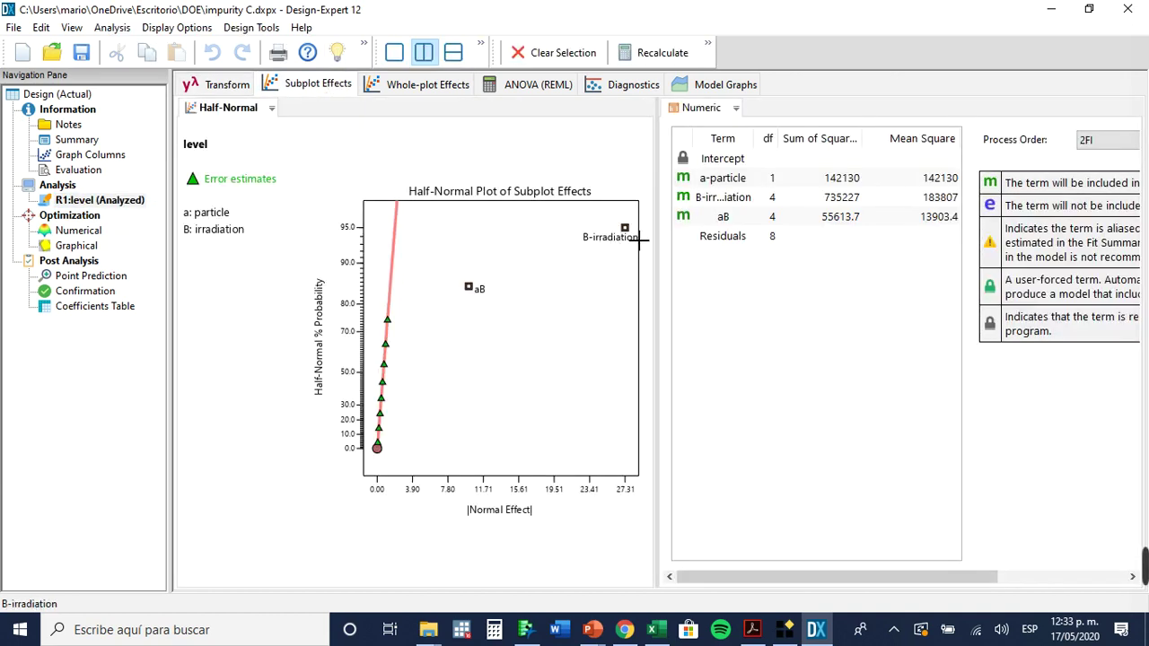
Step: Deselect the aB and B-irradiation effects on the subplot half-normal plot and select both again
left_click(473, 290)
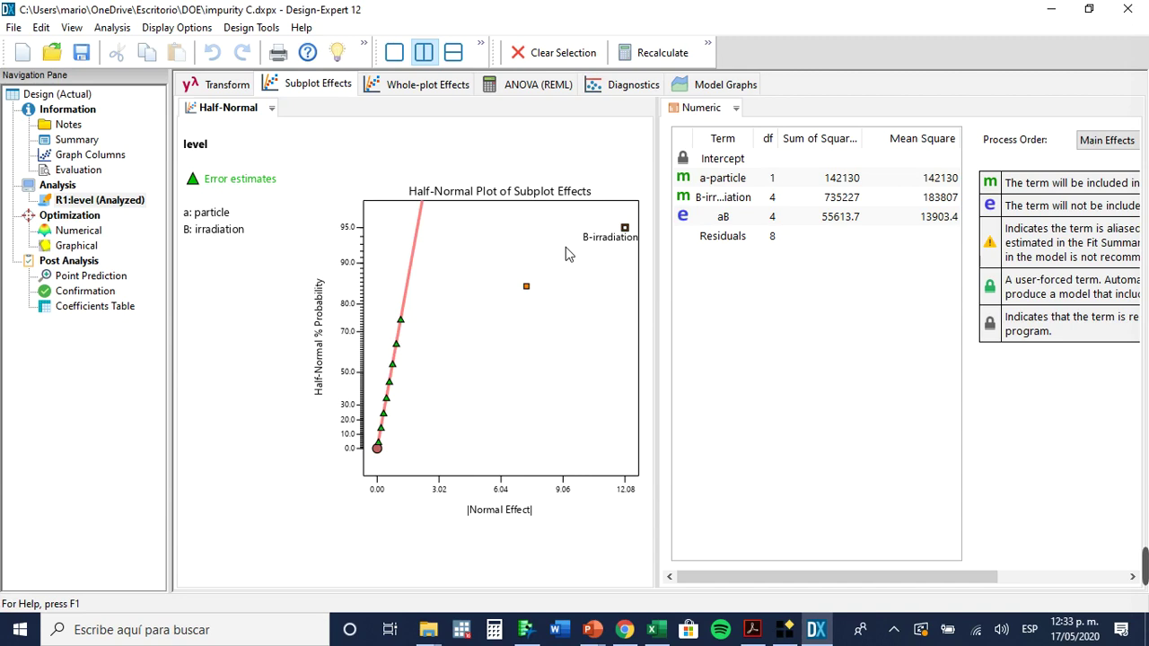
left_click(625, 229)
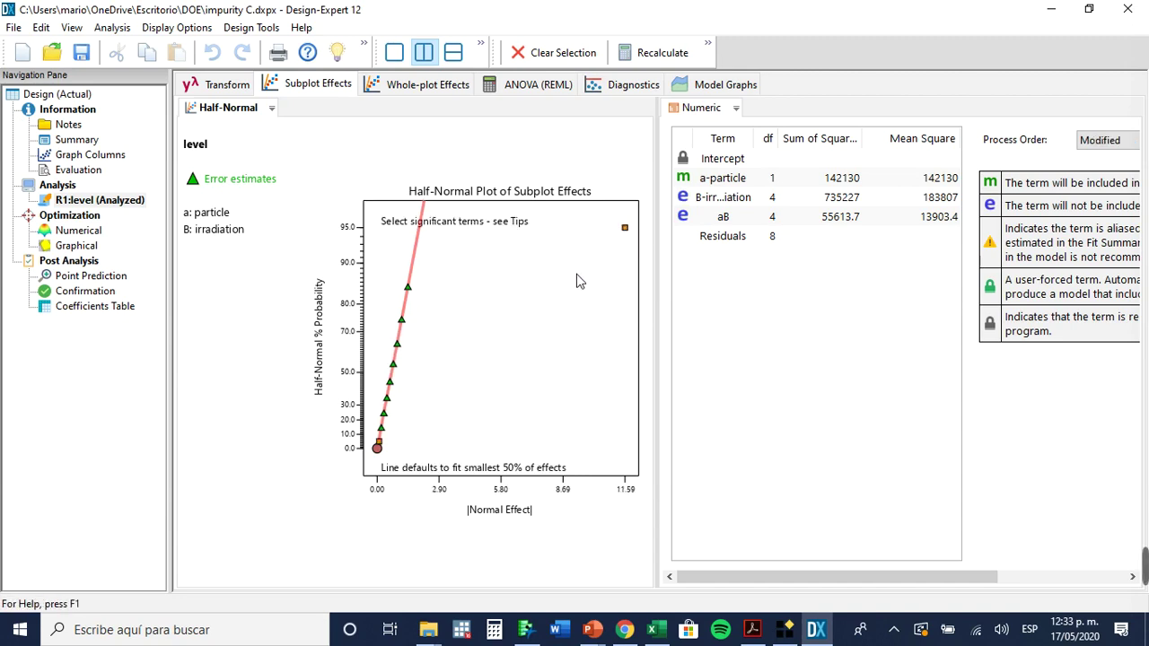
left_click(625, 230)
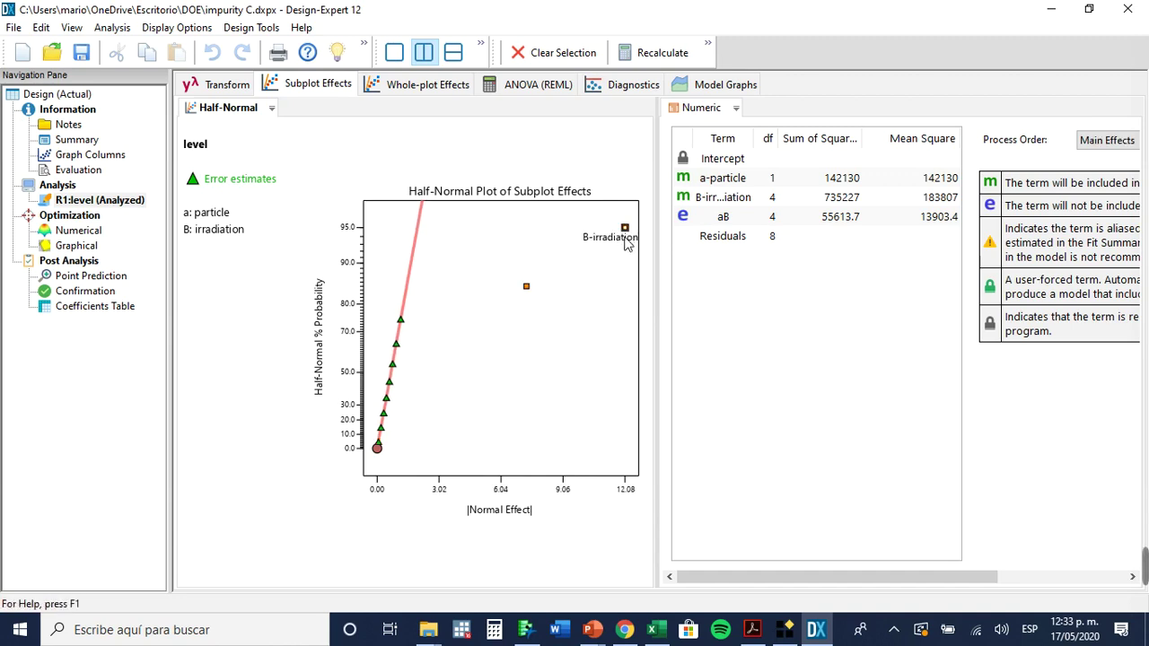
left_click(527, 289)
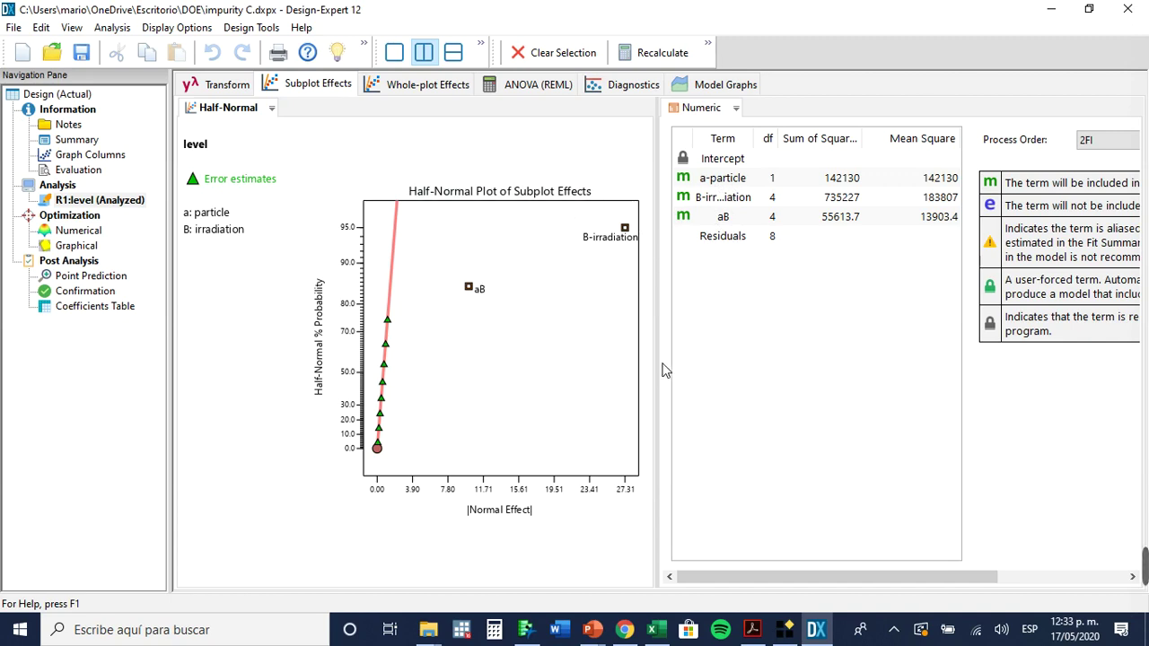
Step: Review the whole-plot effects and ANOVA (REML) results, and copy the entire Fixed Effects [Type III] table with its headings
left_click(415, 86)
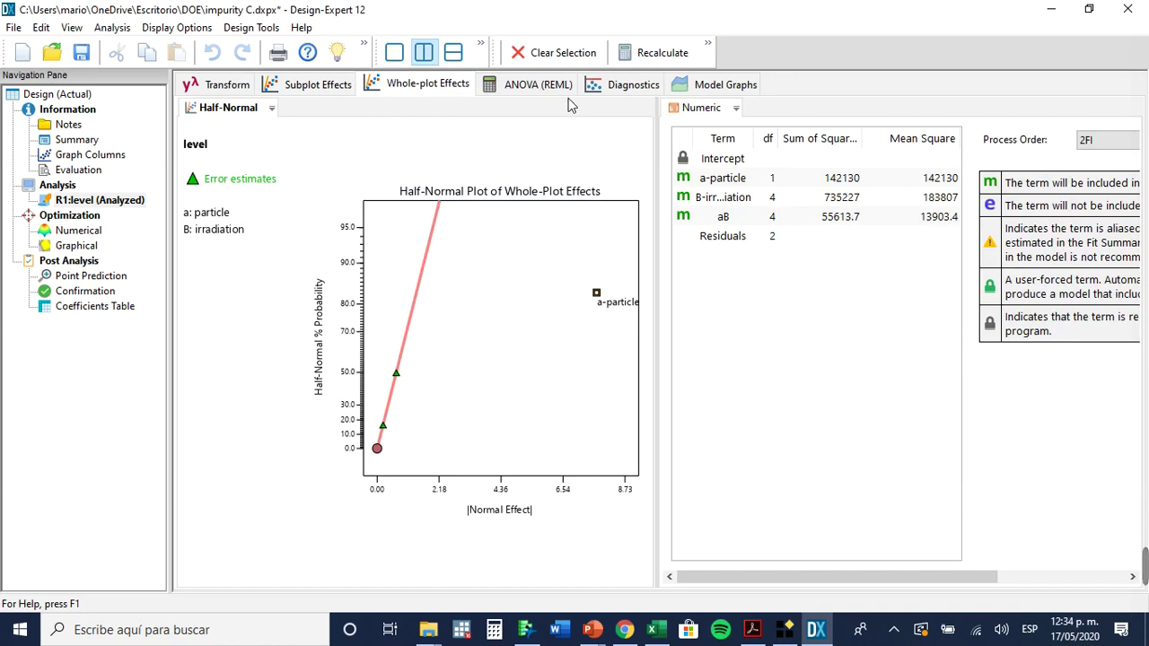
left_click(525, 86)
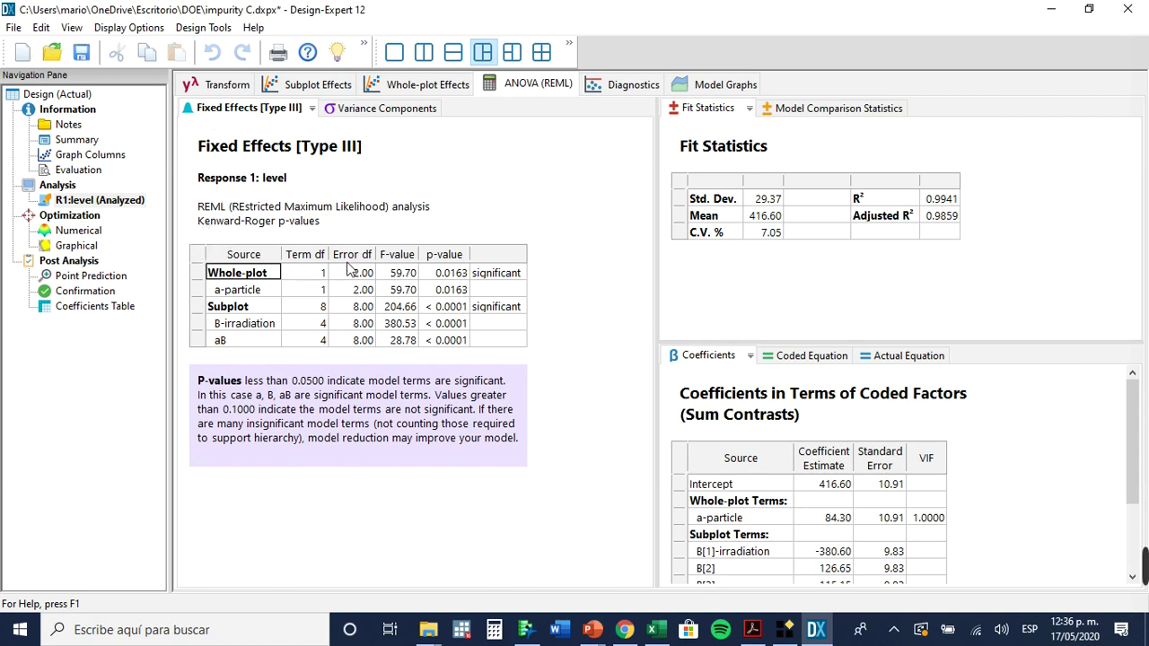
right_click(376, 280)
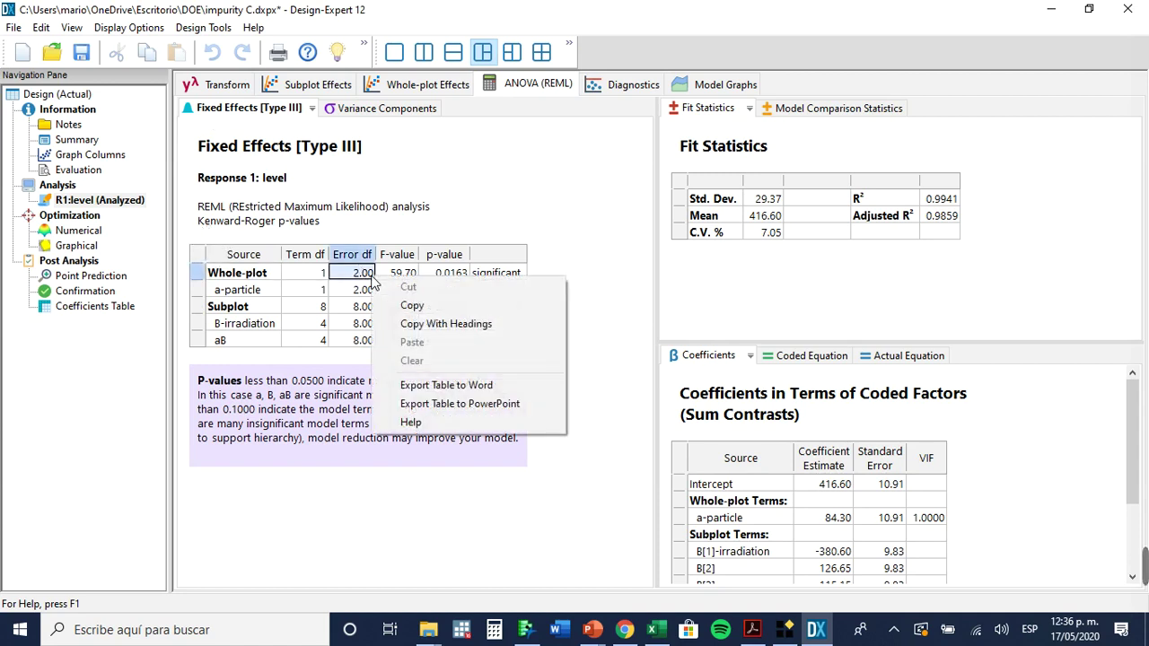
left_click(333, 293)
left_click(201, 257)
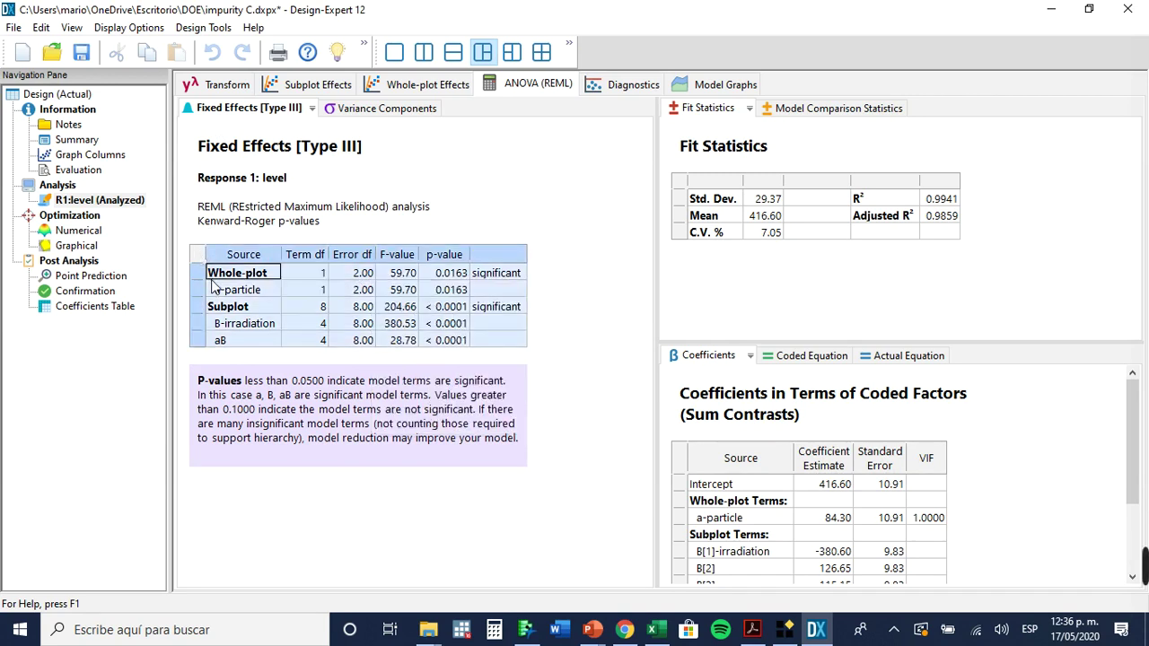
right_click(375, 272)
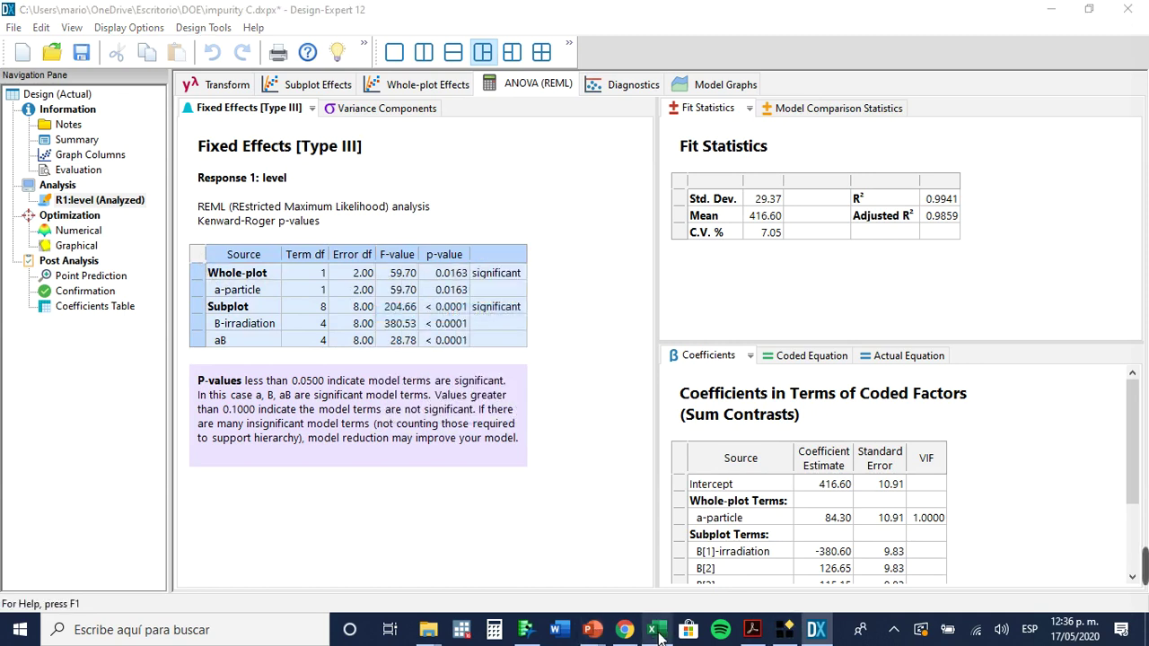
Step: Switch to Excel and paste the copied Fixed Effects table at cell I1 as Unicode text
left_click(657, 630)
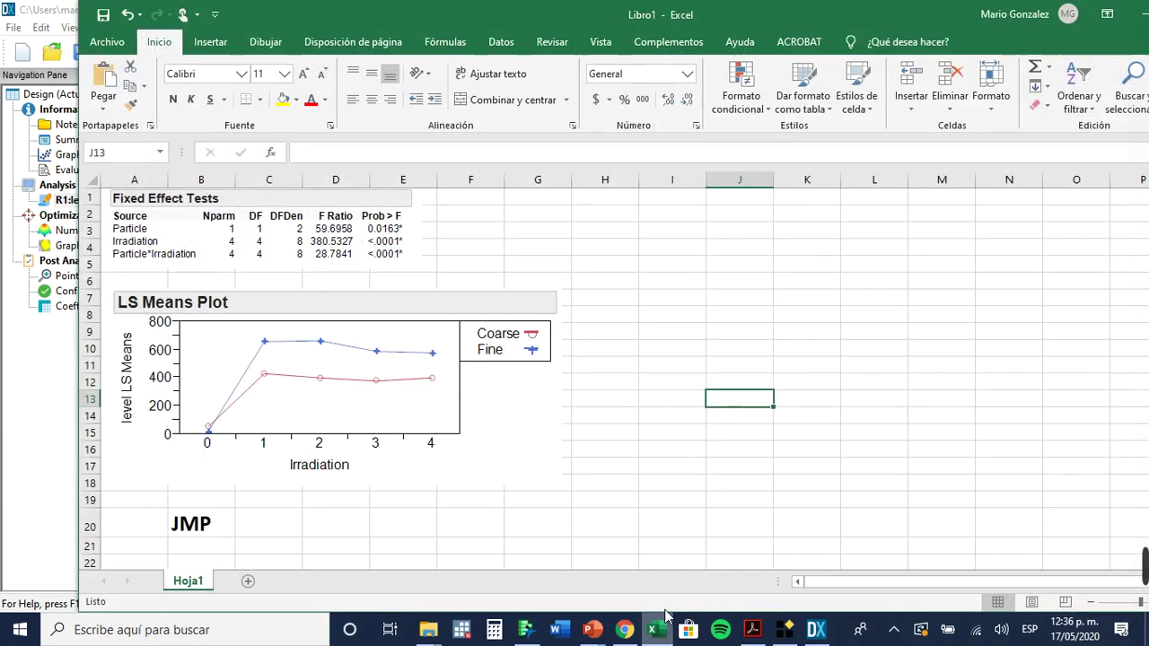
left_click(670, 203)
right_click(665, 203)
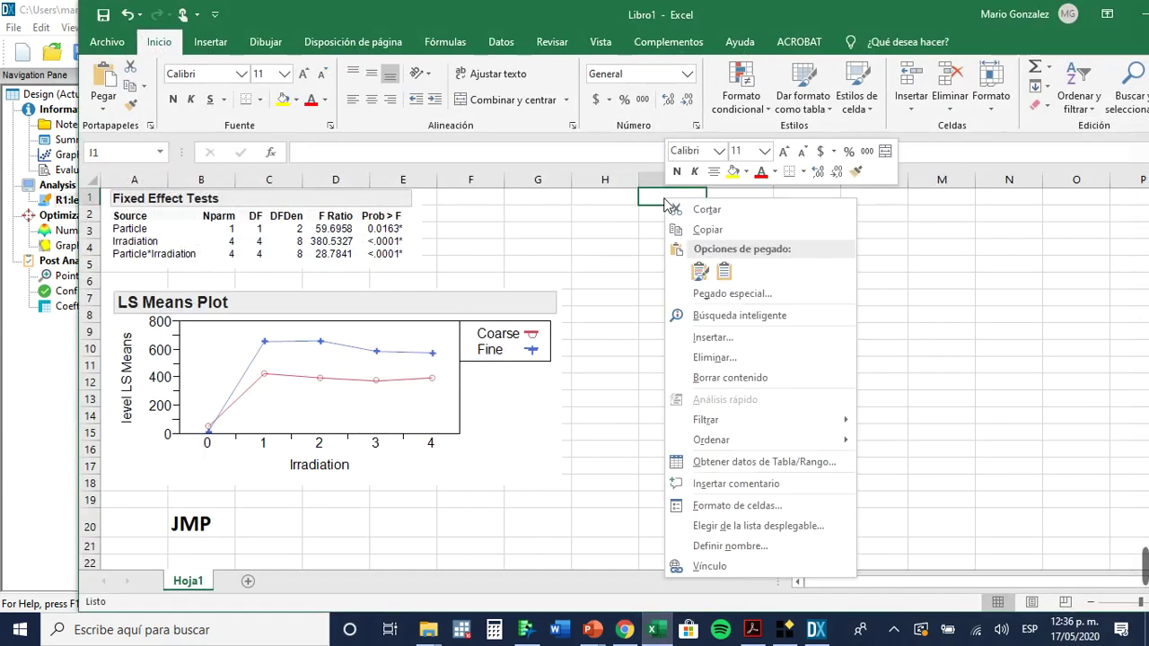
left_click(710, 296)
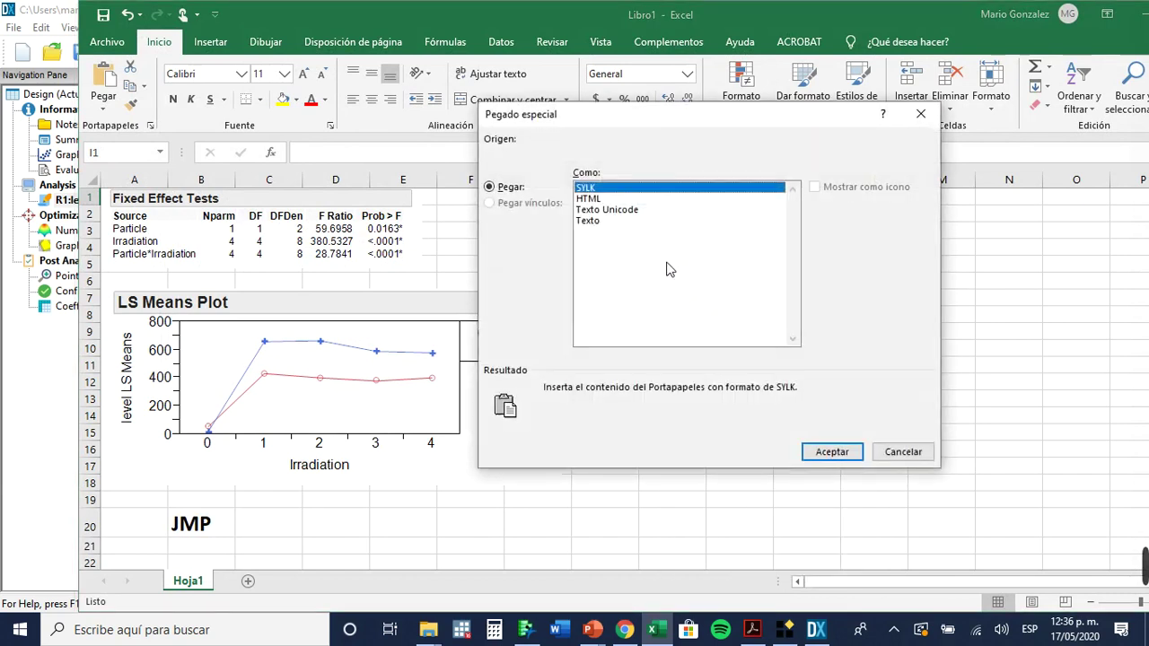
left_click(606, 209)
left_click(823, 451)
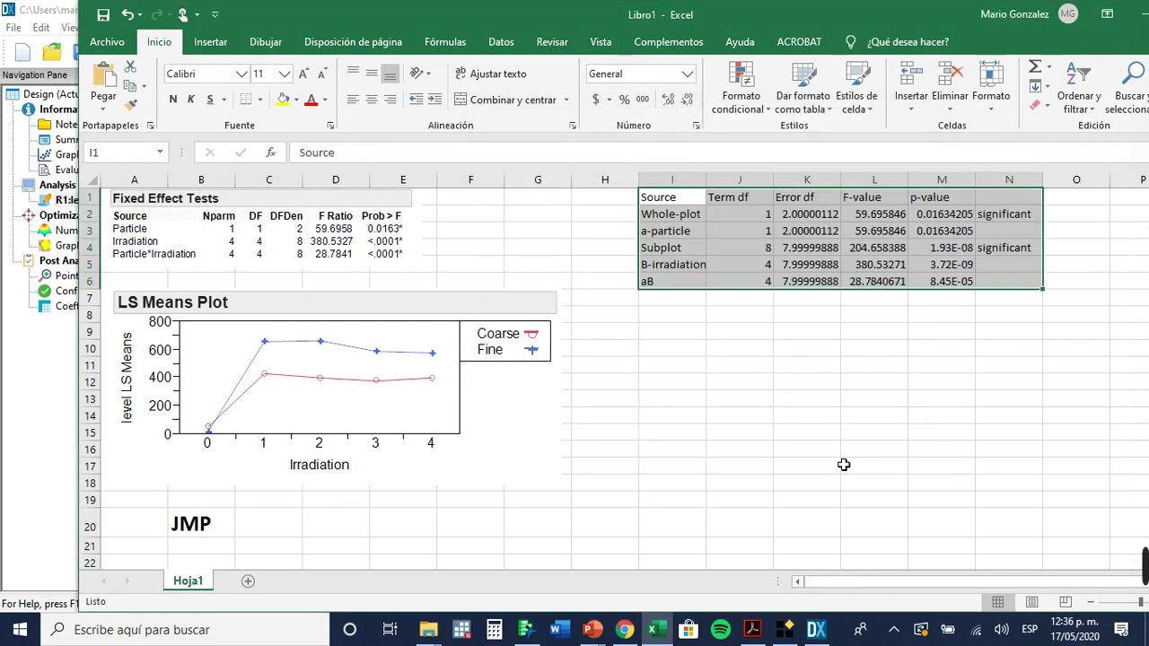
left_click(821, 419)
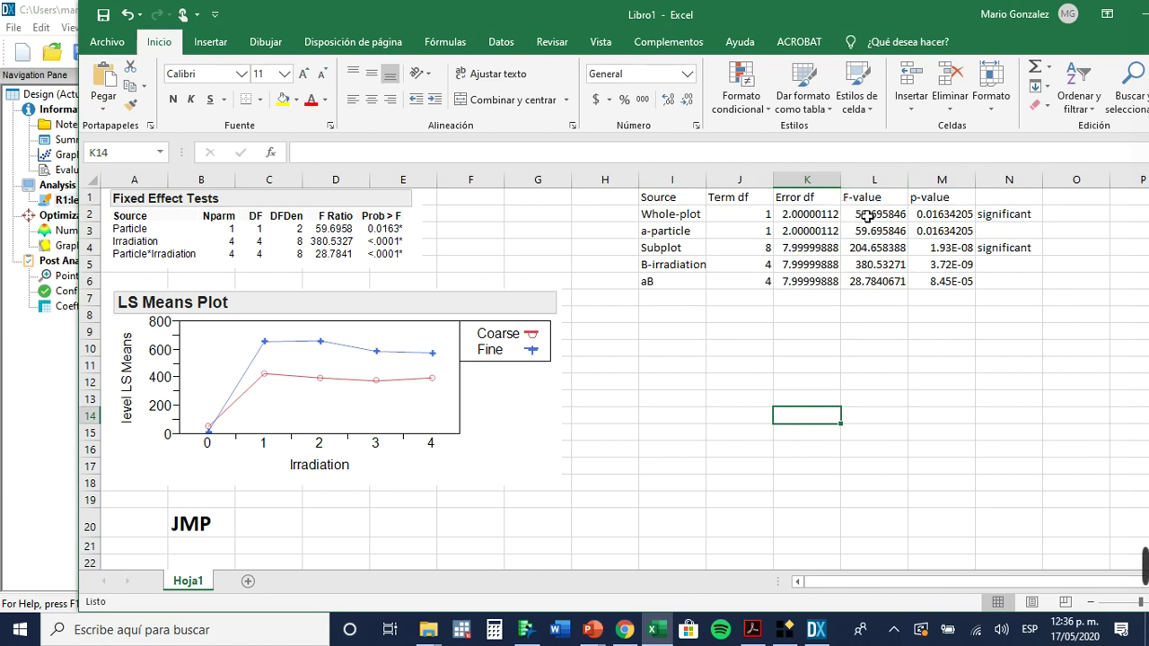
Step: Widen column L slightly and format the F-values in L2:L6 to two decimal places
left_click_drag(908, 180, 910, 180)
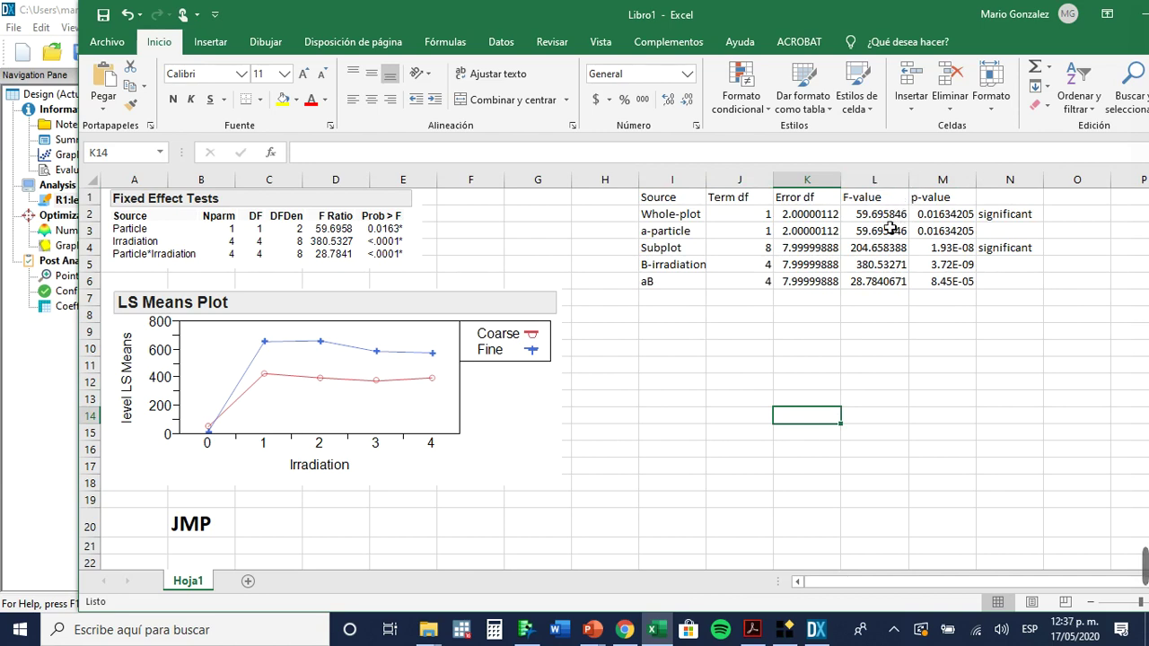
left_click_drag(867, 221, 884, 278)
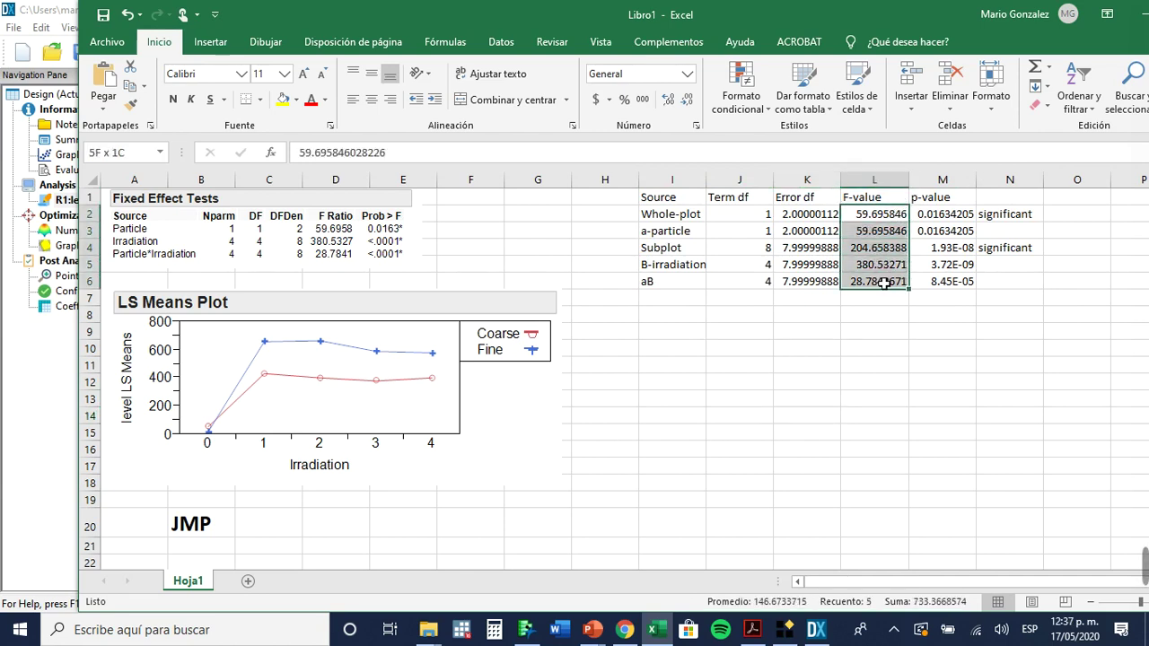
right_click(893, 236)
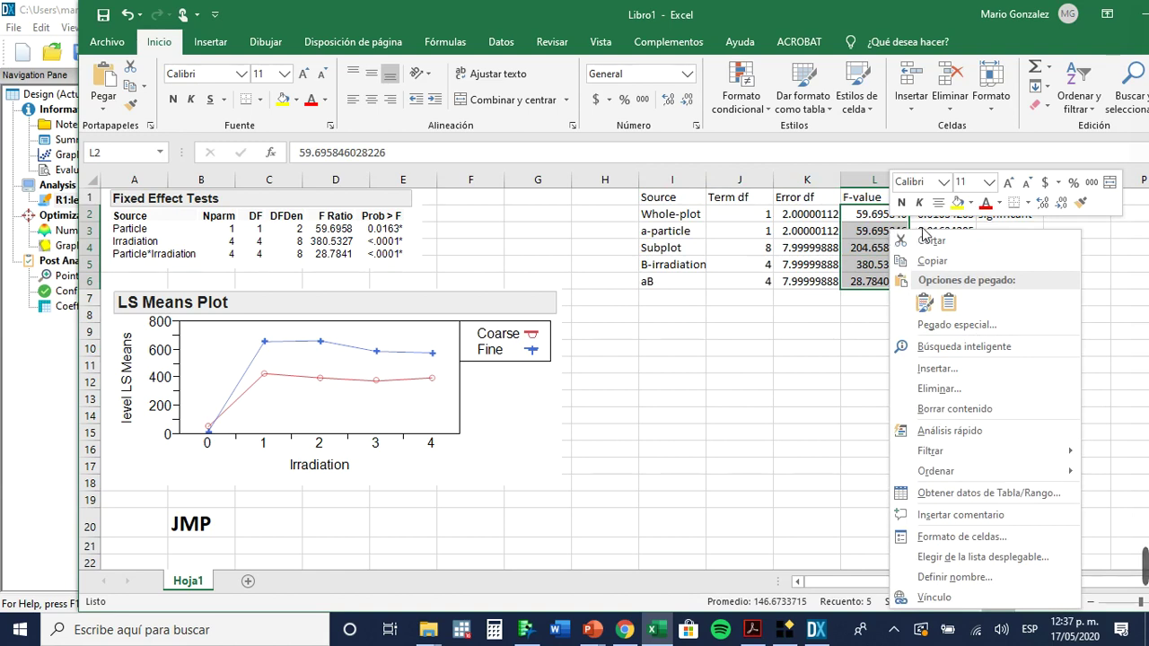
left_click(1063, 203)
left_click(1063, 203)
left_click(1063, 202)
left_click(1063, 203)
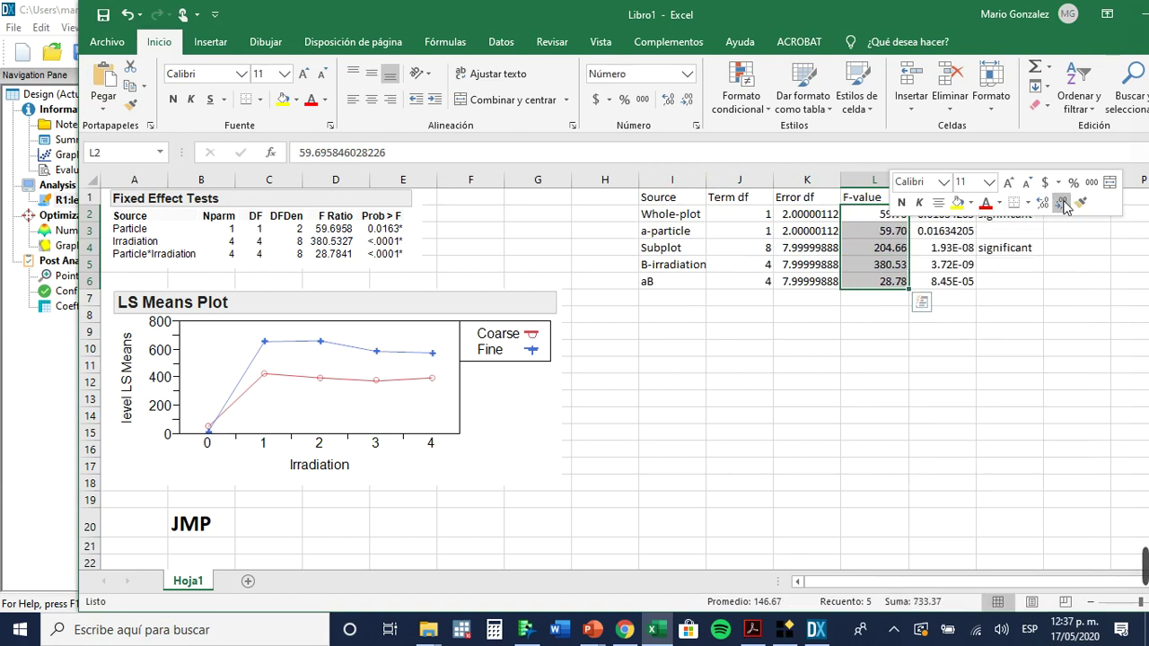
left_click(929, 417)
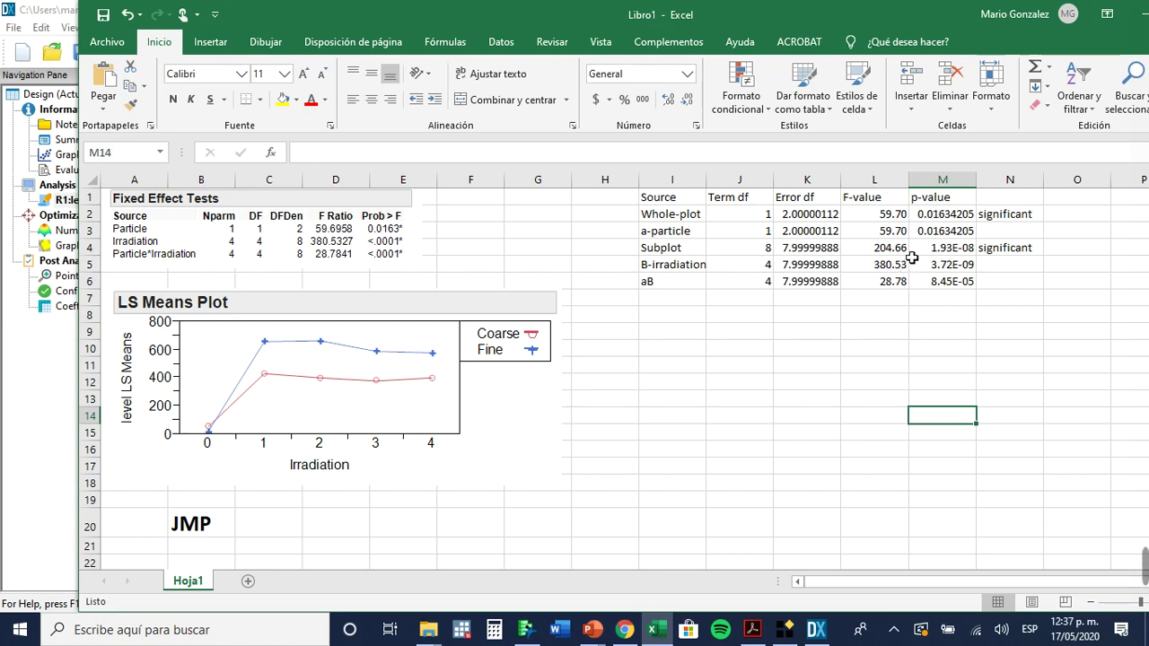
Step: Compare the a-particle, B-irradiation and aB F-values with the F ratios in the JMP Fixed Effect Tests table
left_click(894, 233)
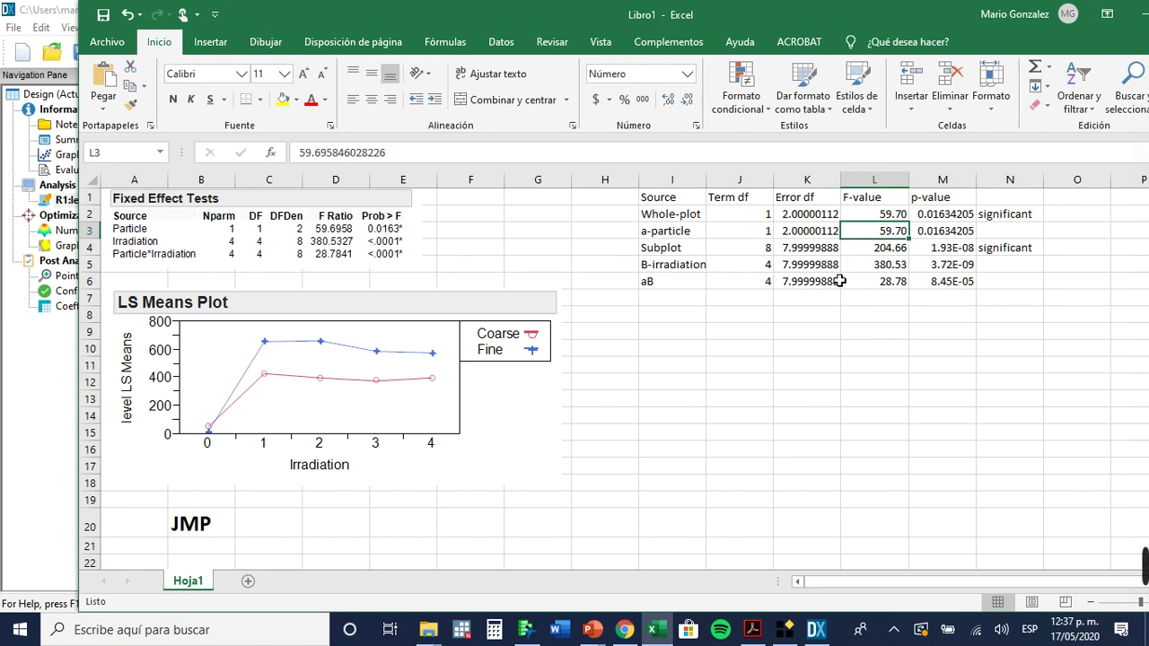
left_click(878, 271)
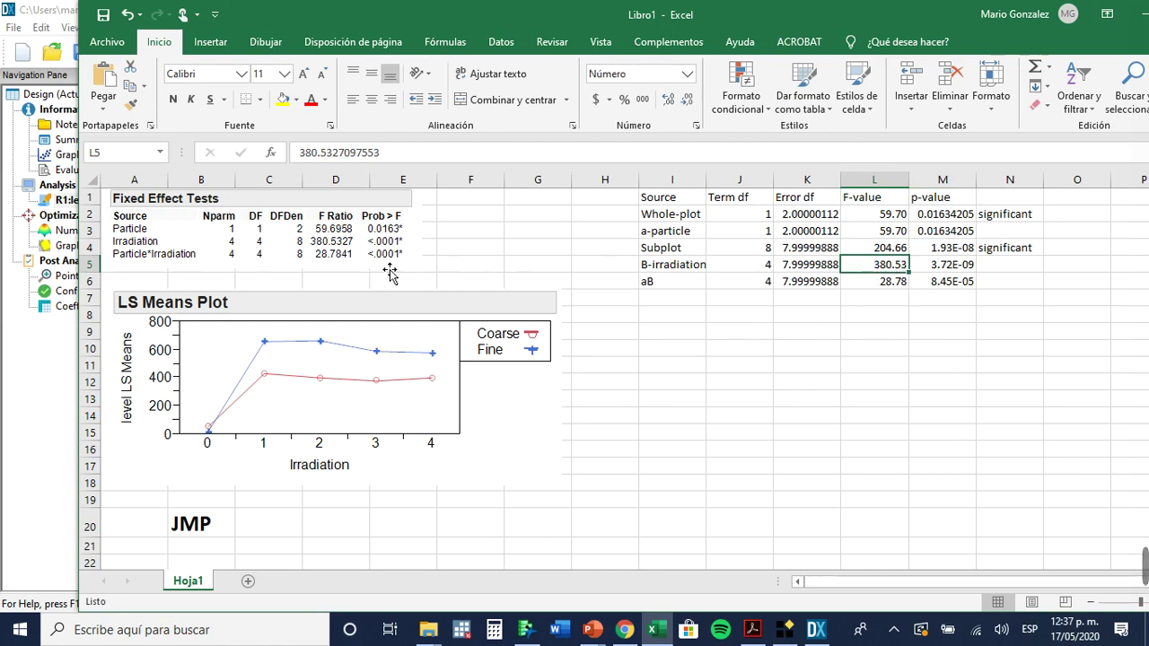
left_click(898, 284)
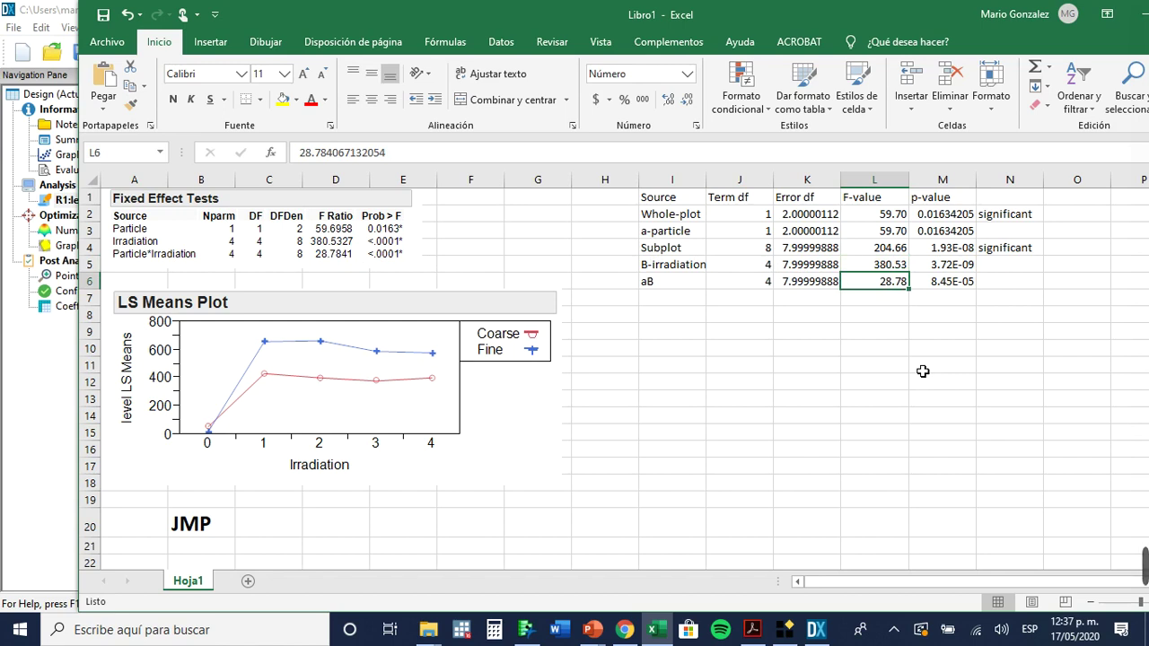
Step: Switch to Design-Expert, show the model's interaction graph, and assign irradiation to the X1 axis so that particle becomes X2
left_click(824, 635)
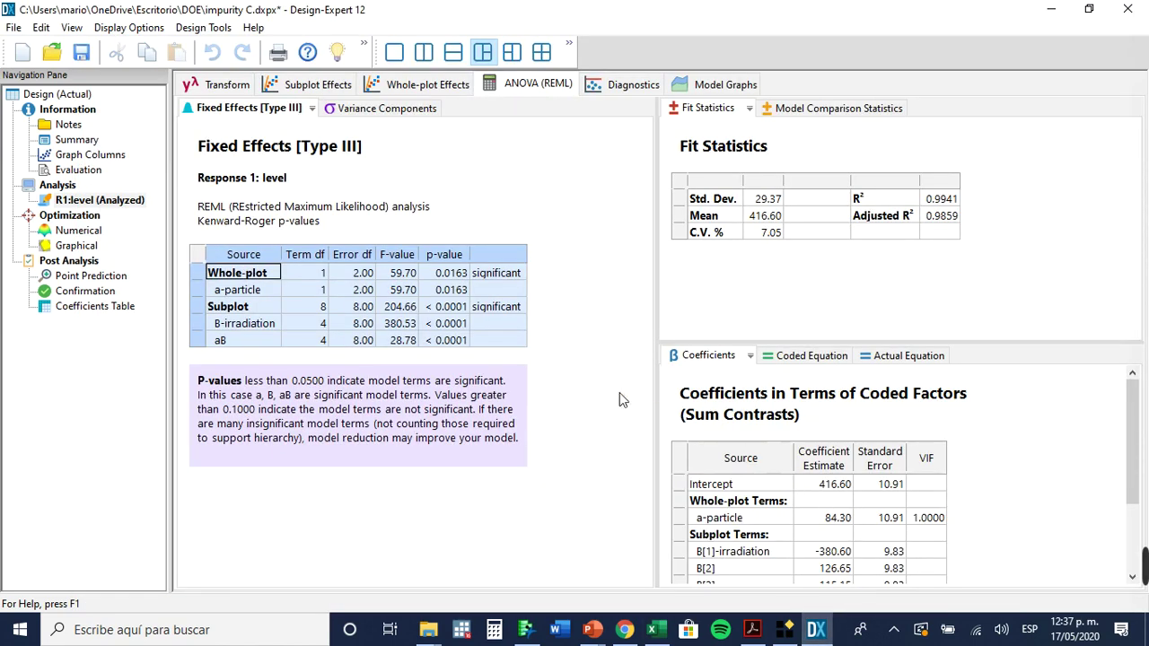
left_click(725, 85)
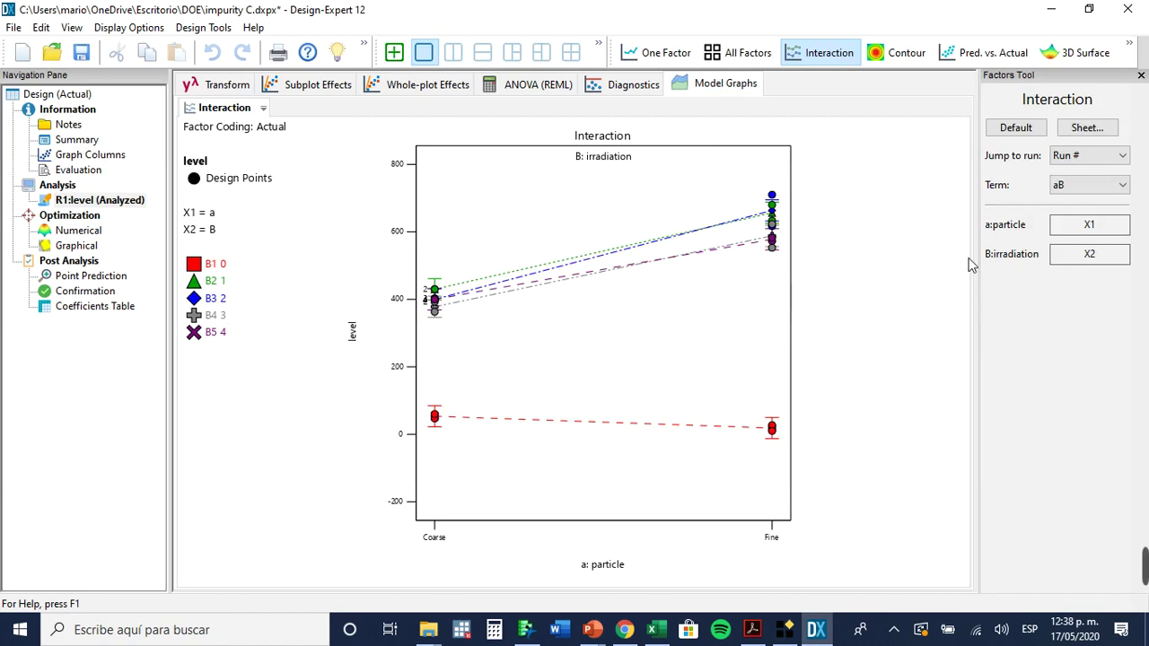
left_click(1085, 131)
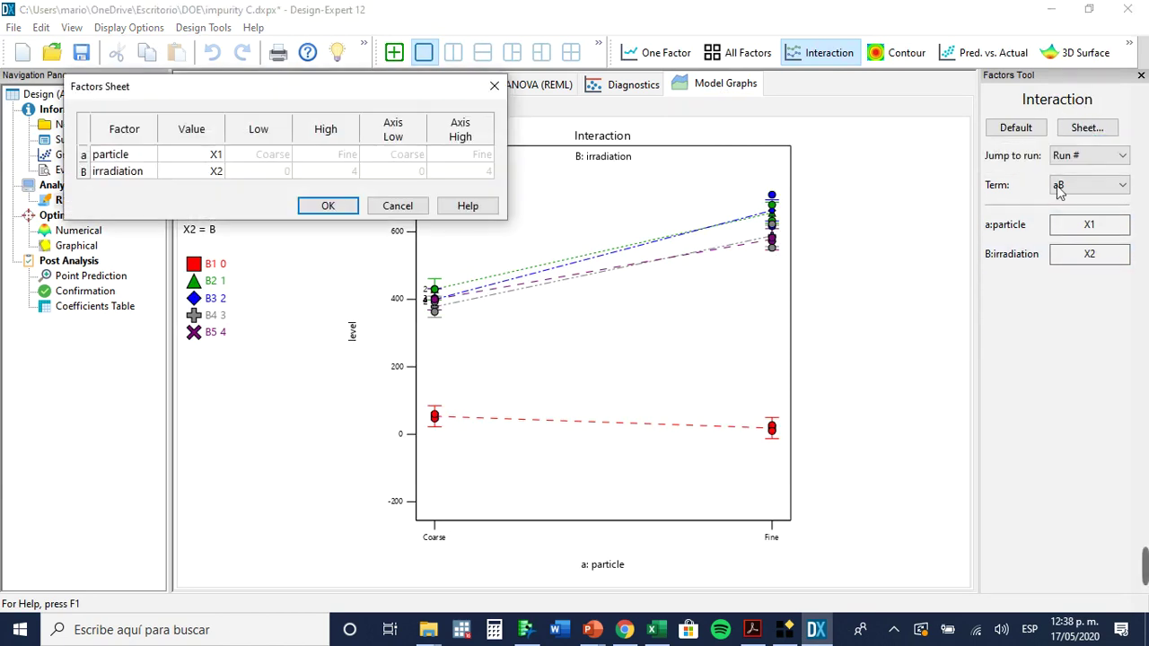
right_click(212, 179)
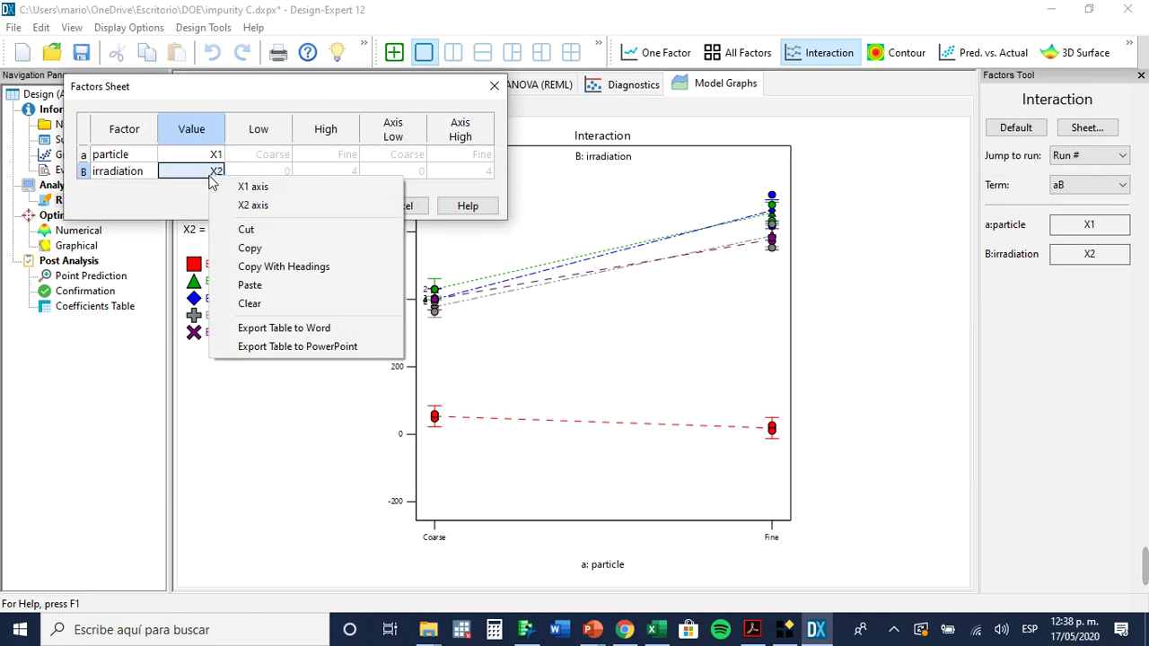
left_click(239, 187)
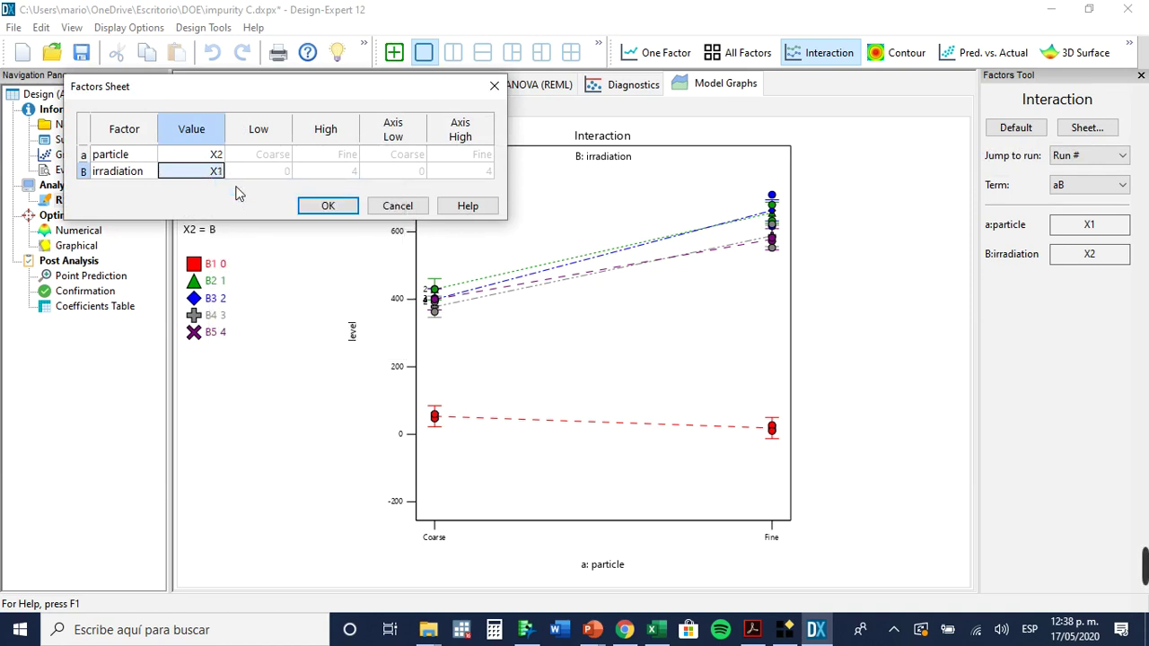
left_click(312, 209)
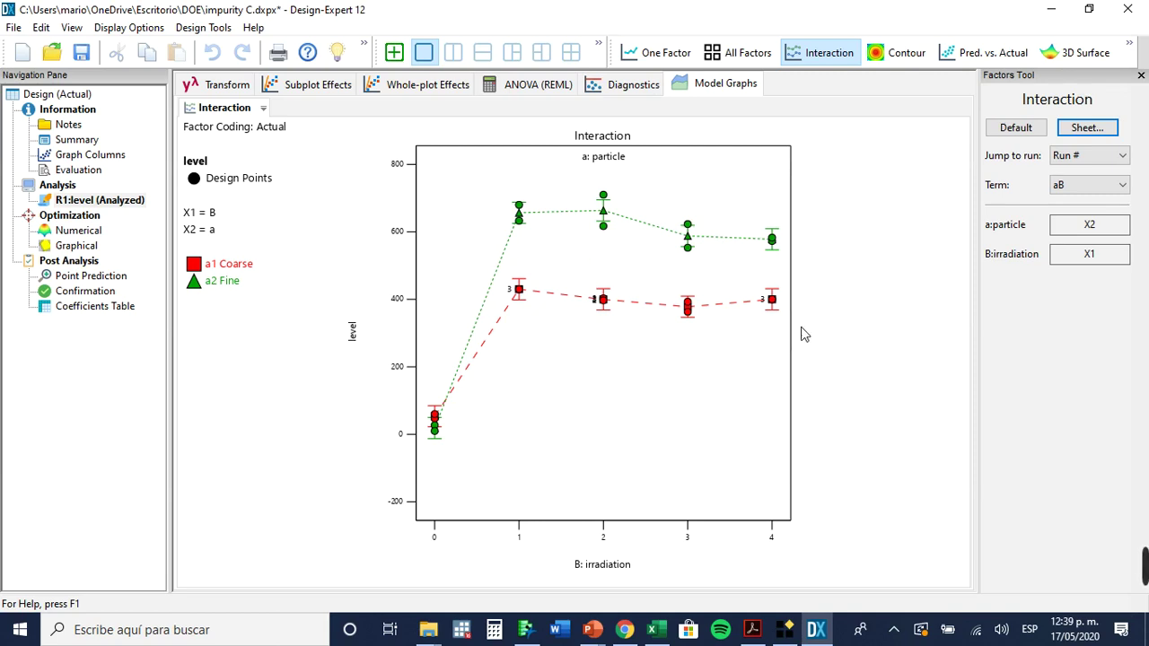
Step: Copy the interaction graph as an enhanced metafile with a transparent background
right_click(744, 360)
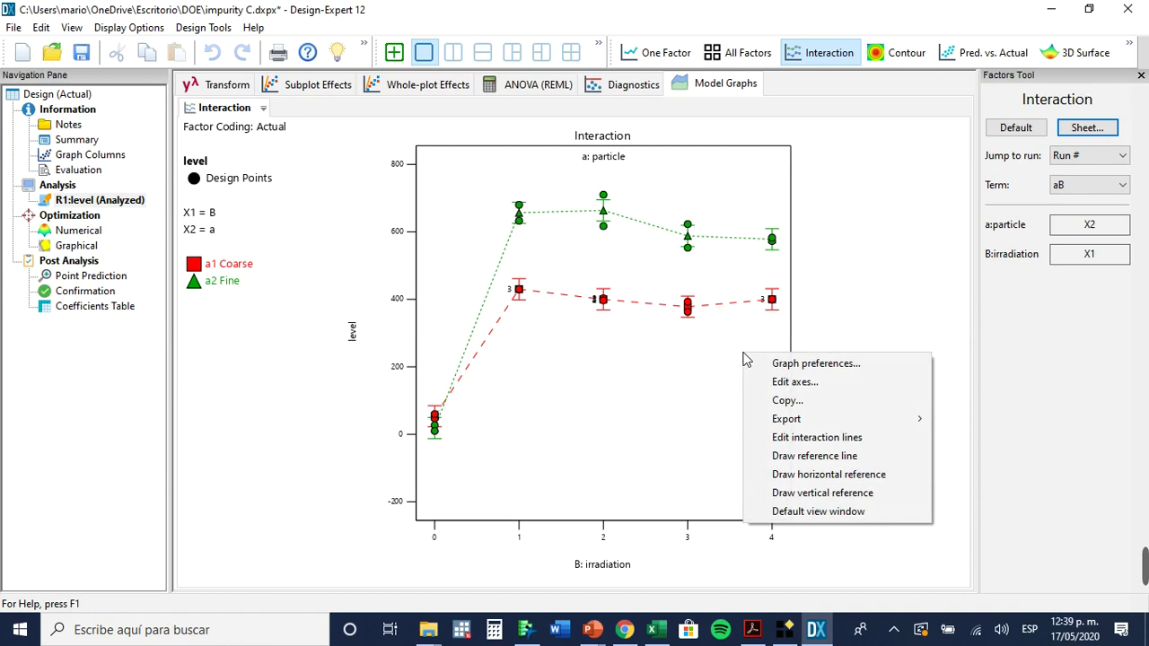
left_click(787, 402)
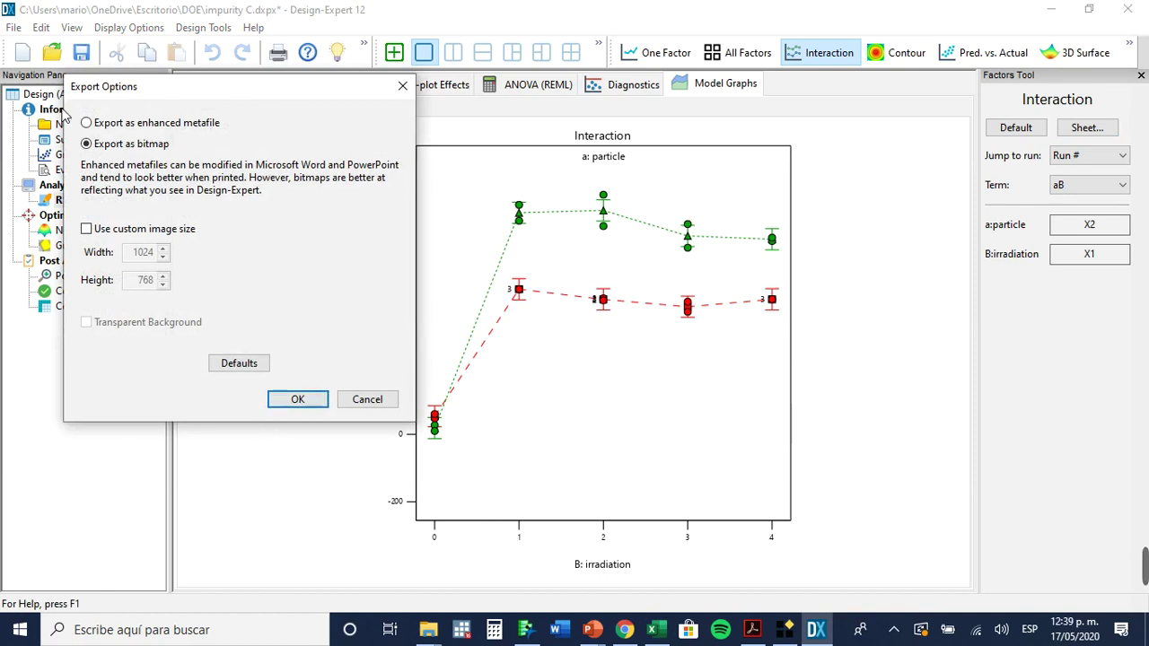
left_click(87, 123)
left_click(86, 321)
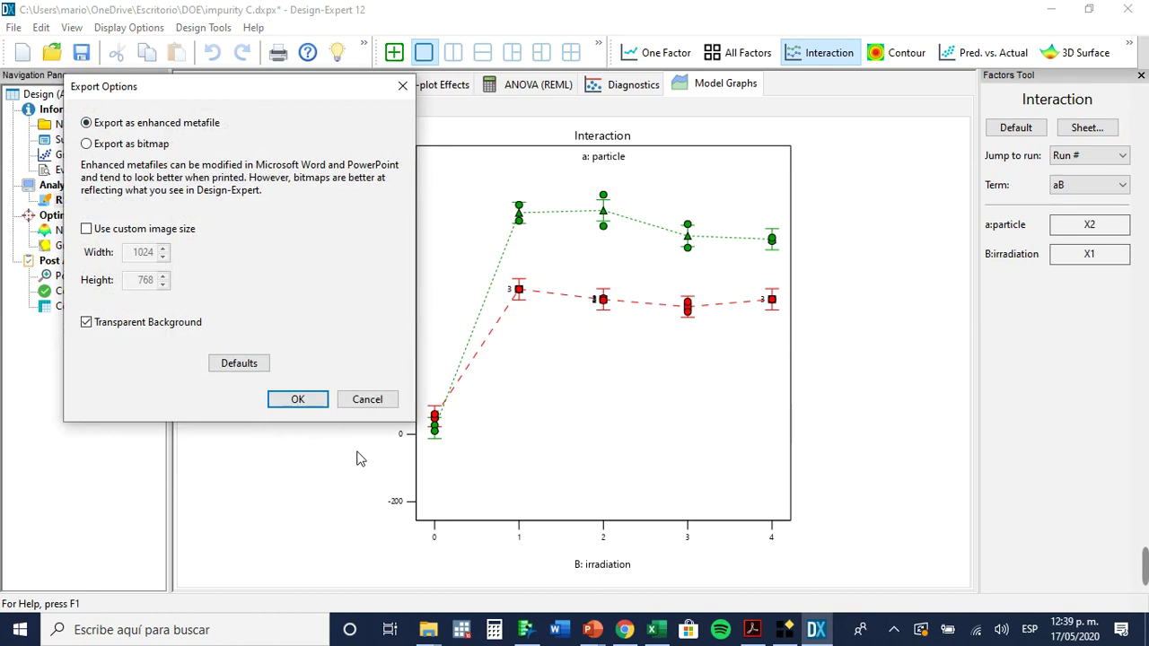
left_click(314, 400)
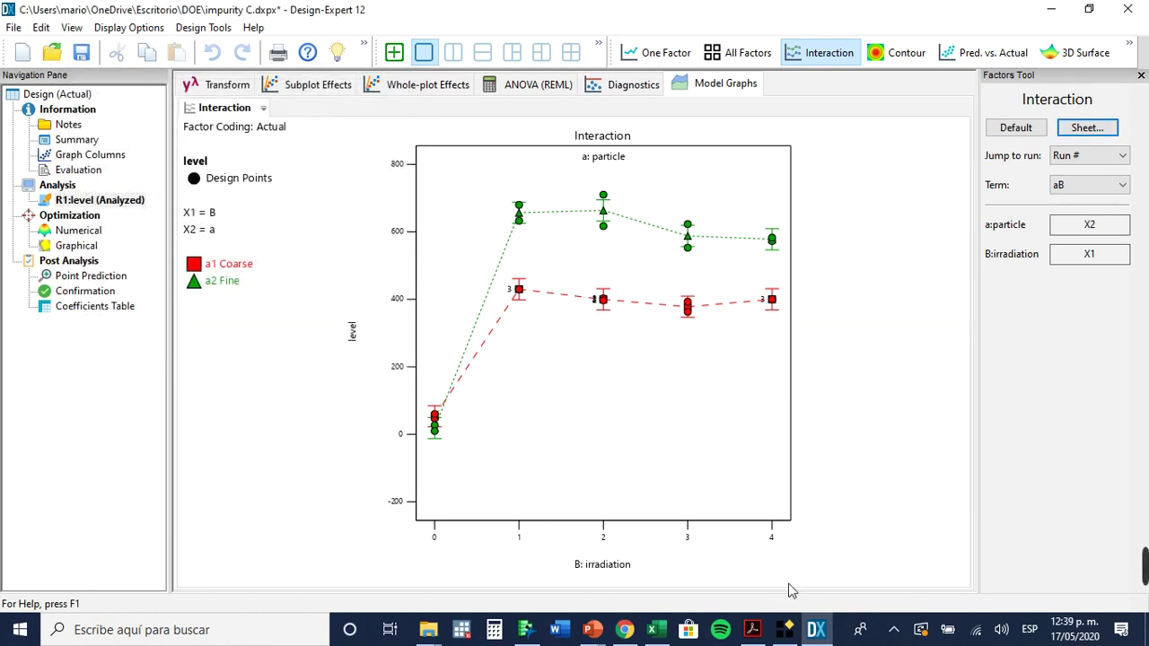
Step: Switch to Excel and paste the copied interaction graph at cell I8 as an enhanced metafile picture
left_click(656, 629)
left_click(673, 321)
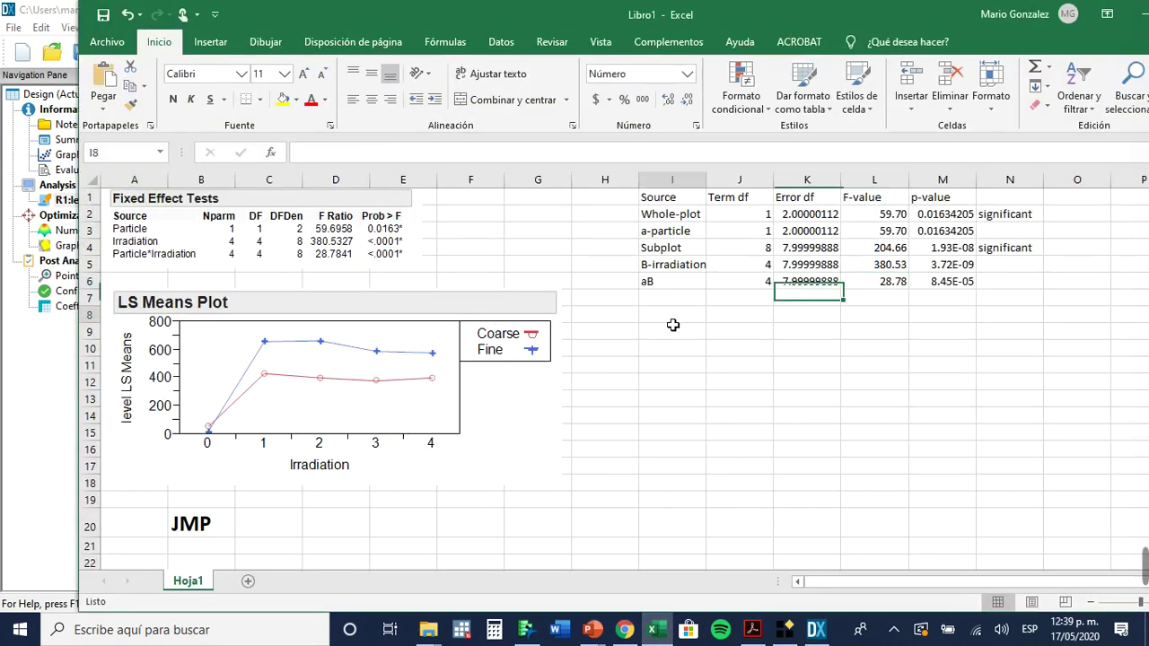
right_click(670, 321)
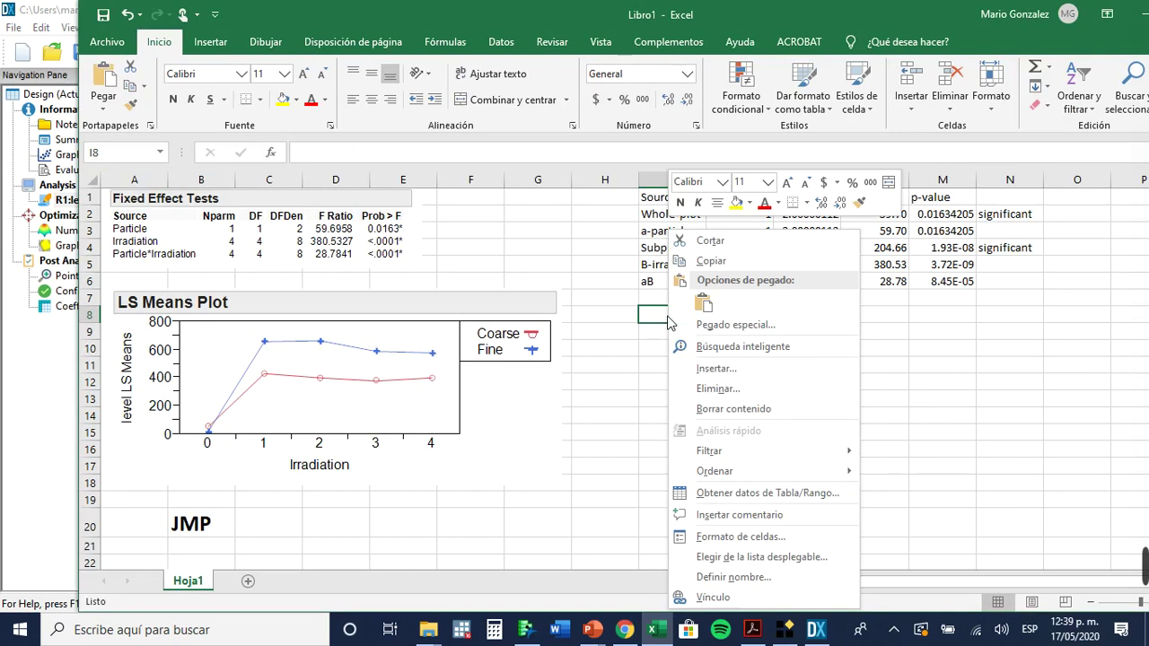
left_click(718, 324)
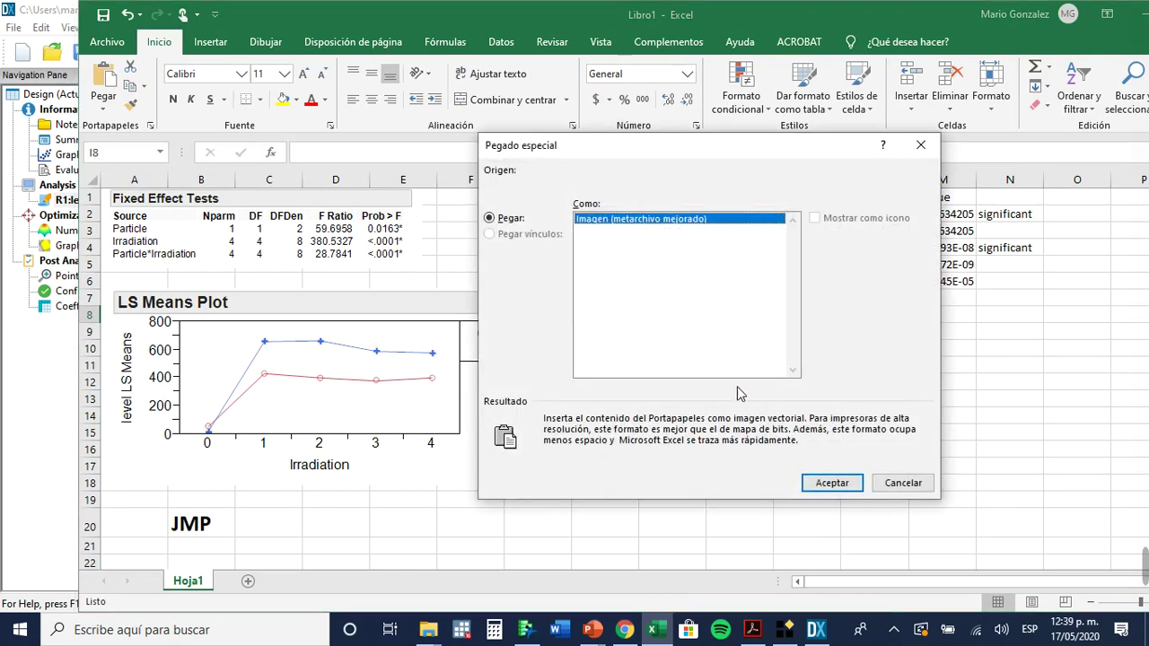
left_click(848, 486)
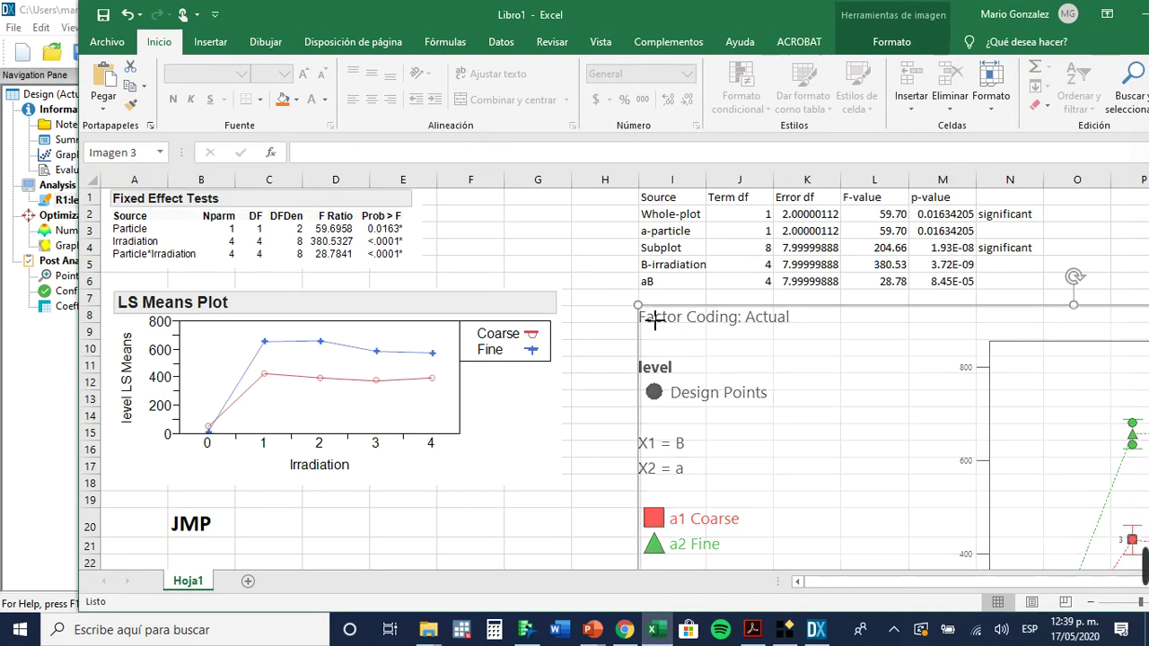
Step: Shrink the pasted interaction graph and position it directly below the Fixed Effects table, covering about columns I to N and rows 7 to 19
left_click_drag(654, 318, 657, 320)
scroll(1042, 484, "down", 2)
scroll(1033, 479, "down", 9)
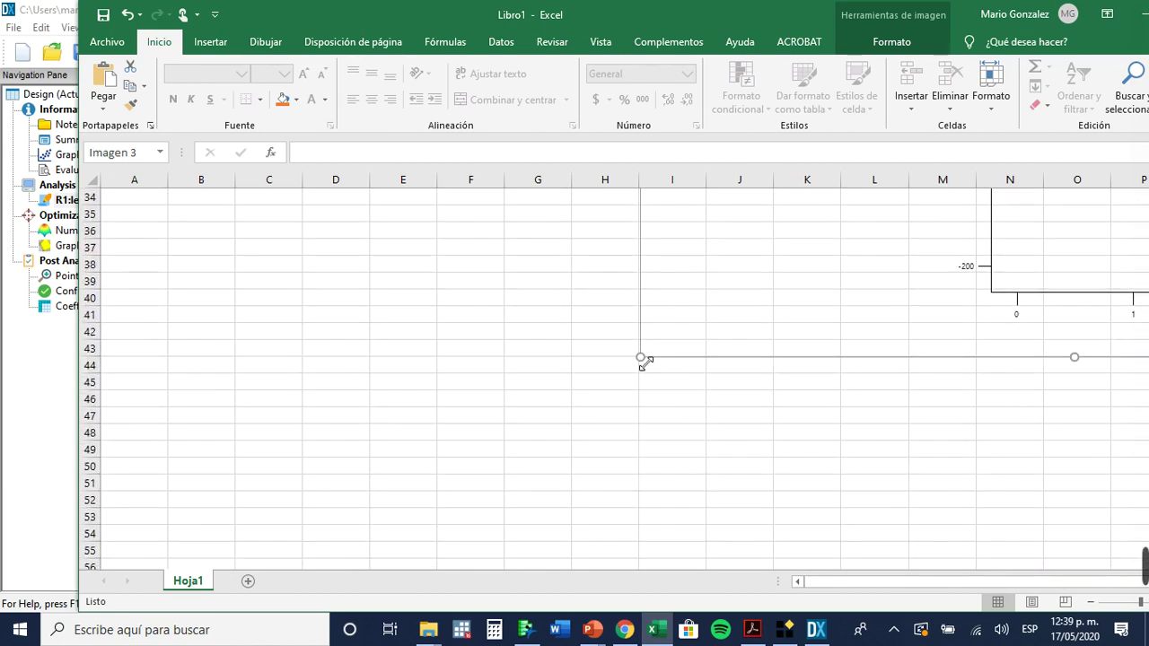
left_click_drag(642, 359, 760, 271)
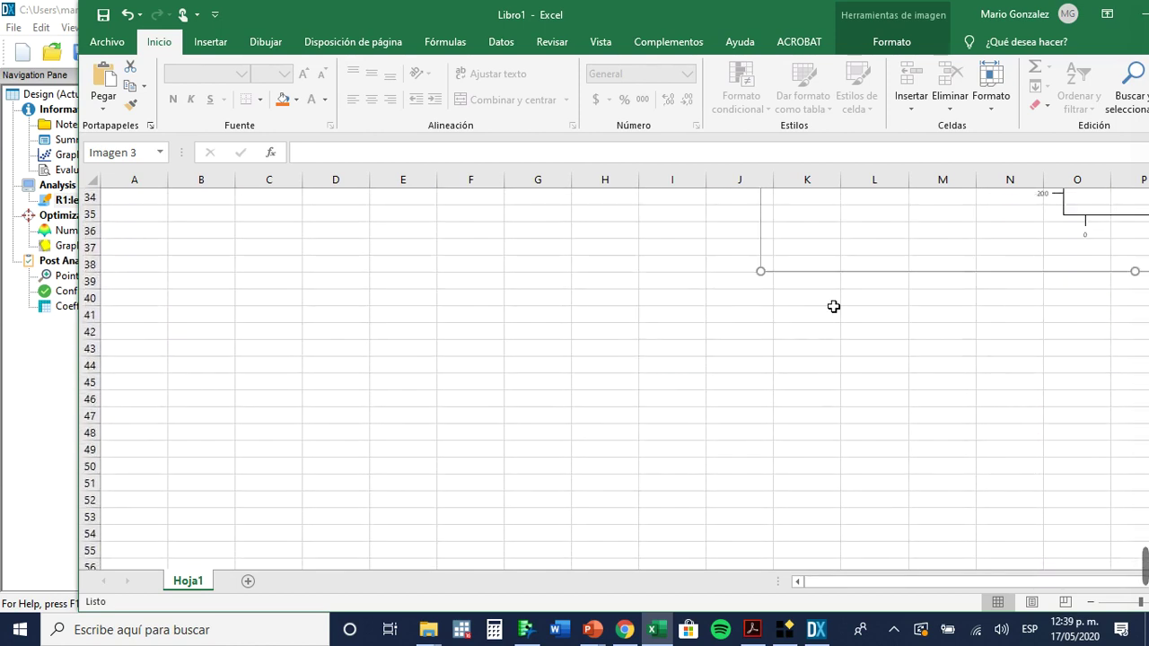
left_click_drag(841, 261, 313, 328)
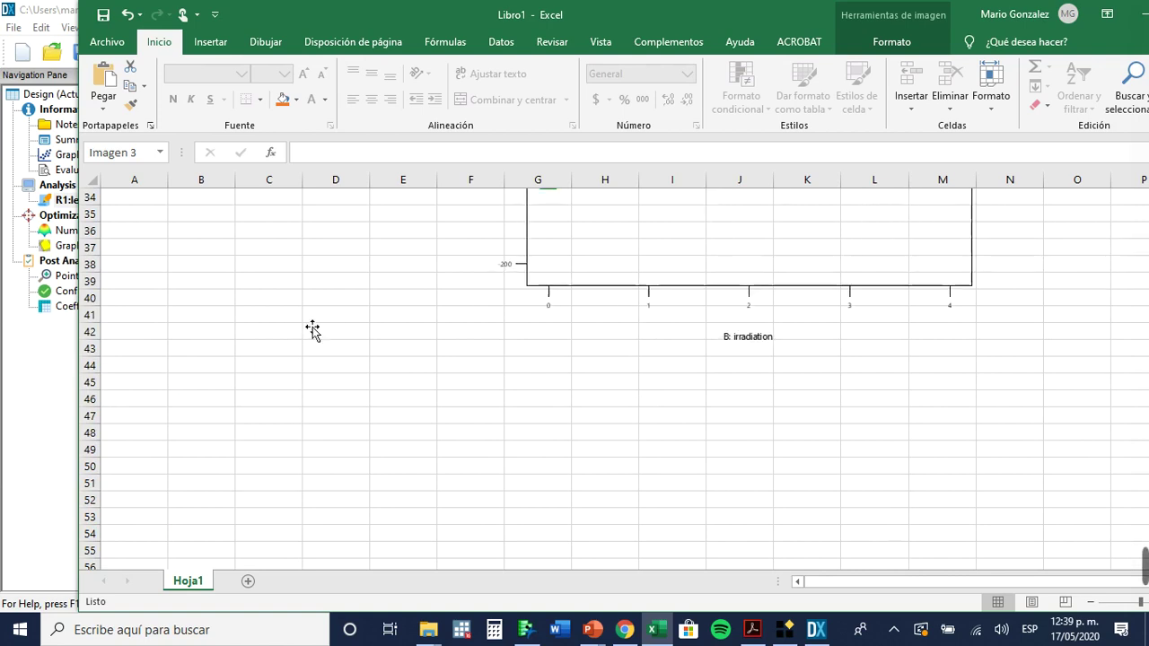
left_click_drag(974, 343, 857, 269)
scroll(1086, 367, "up", 9)
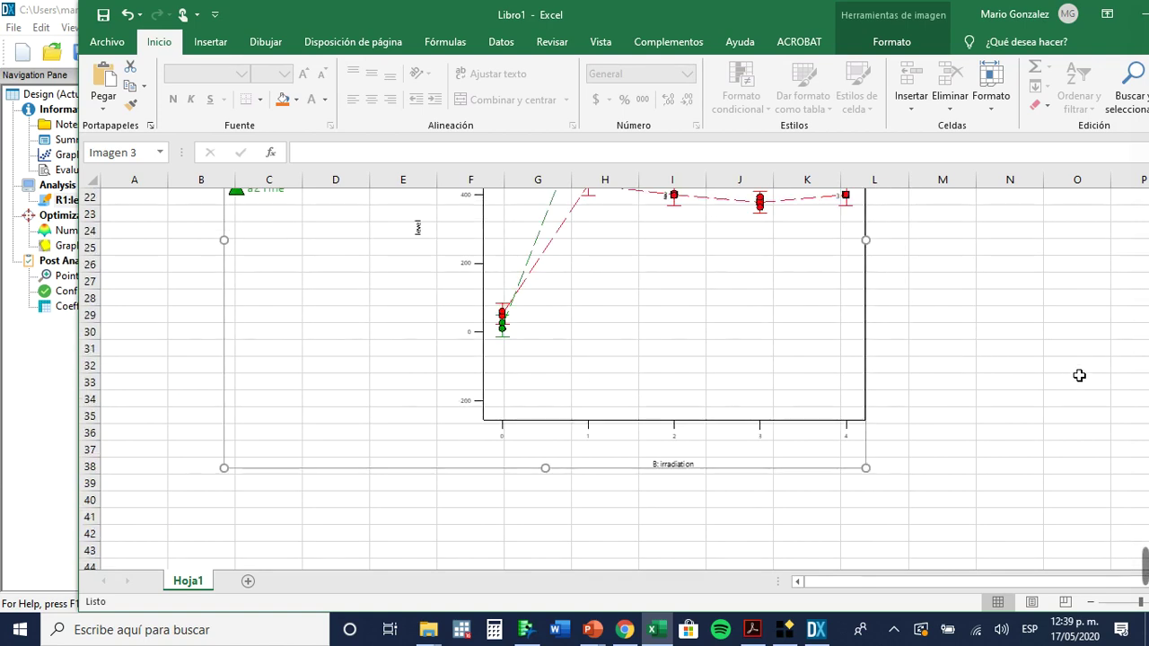
left_click_drag(749, 420, 1013, 372)
left_click_drag(486, 230, 666, 357)
left_click_drag(818, 420, 777, 256)
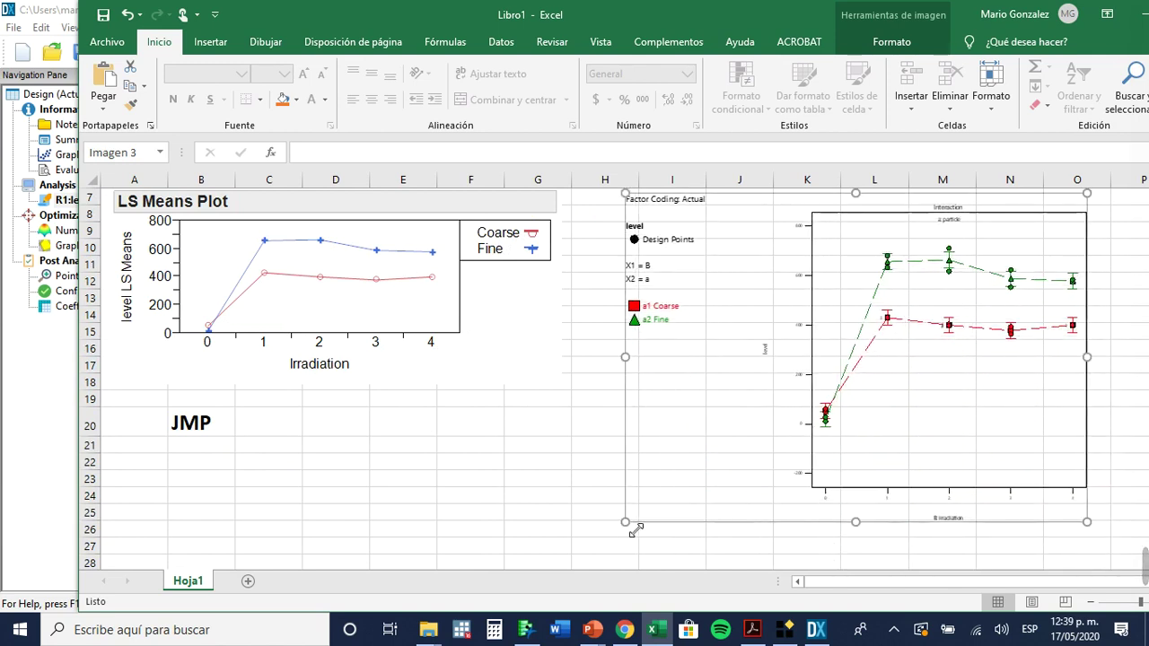
left_click_drag(635, 522, 653, 439)
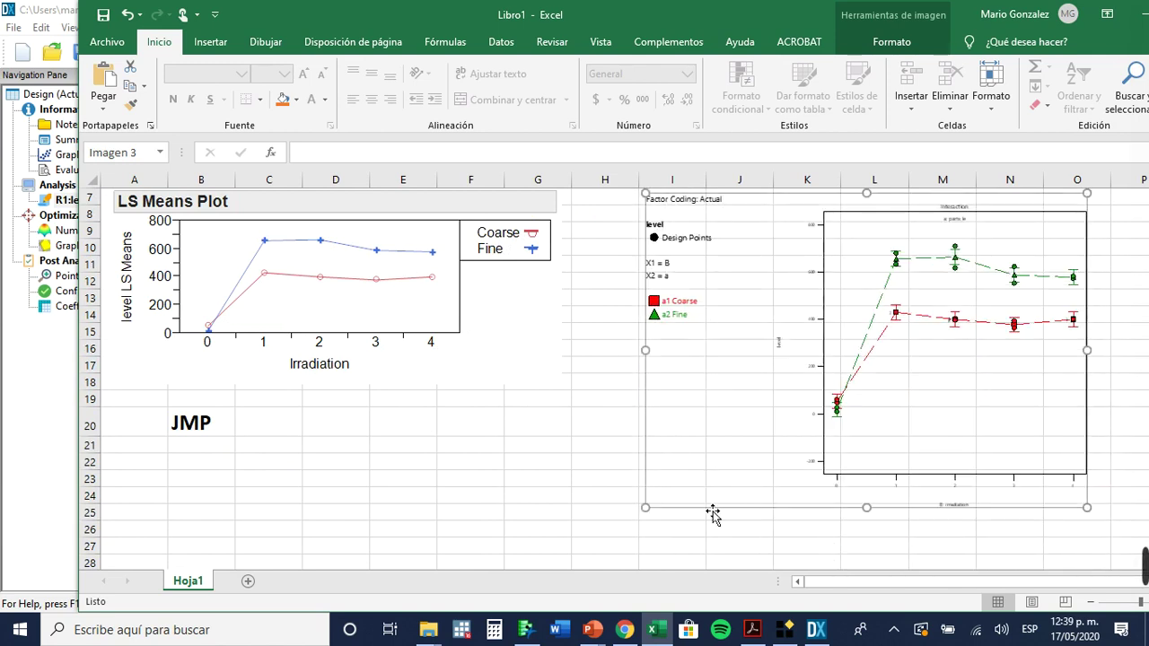
left_click_drag(639, 520, 687, 456)
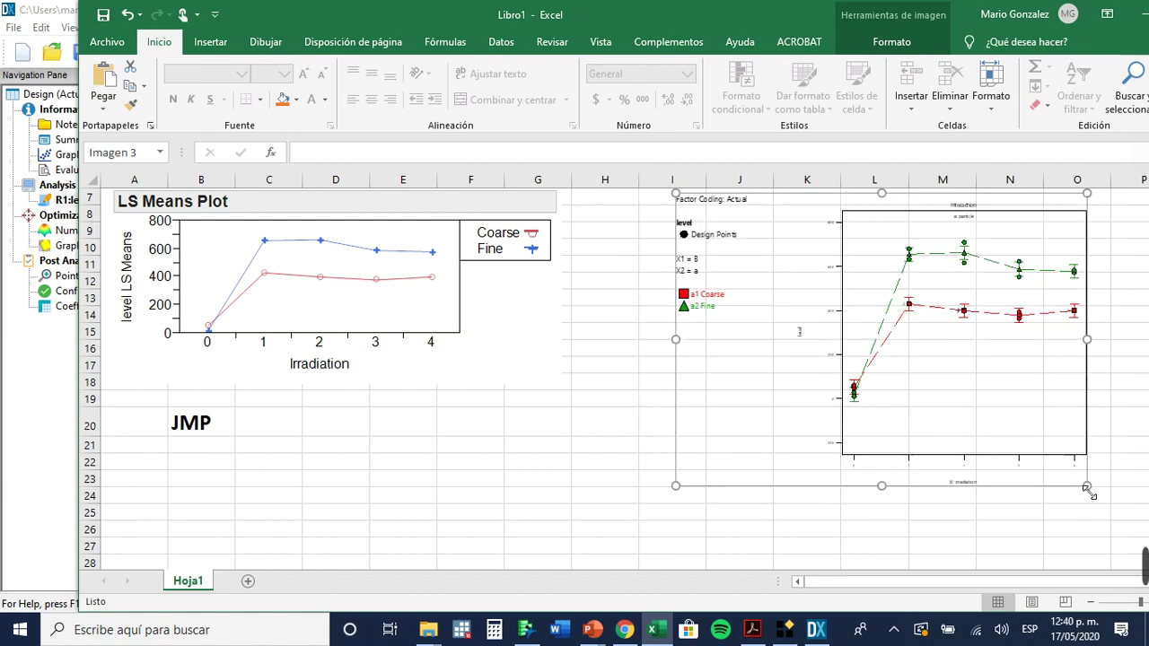
left_click_drag(1089, 486, 983, 413)
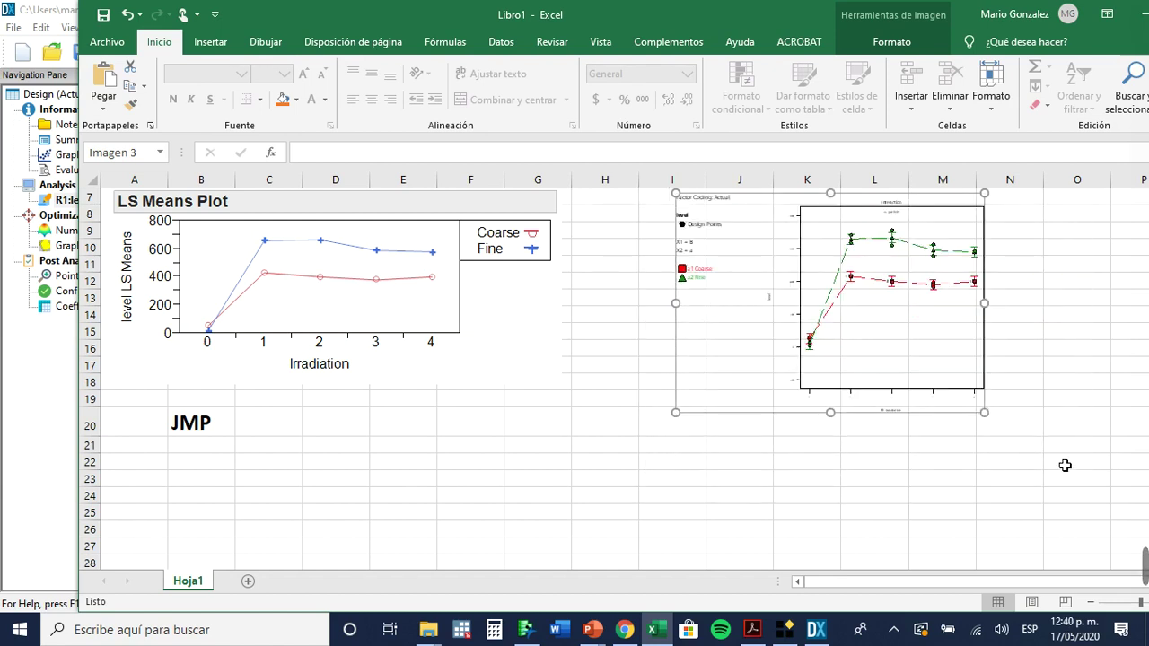
scroll(1064, 465, "up", 2)
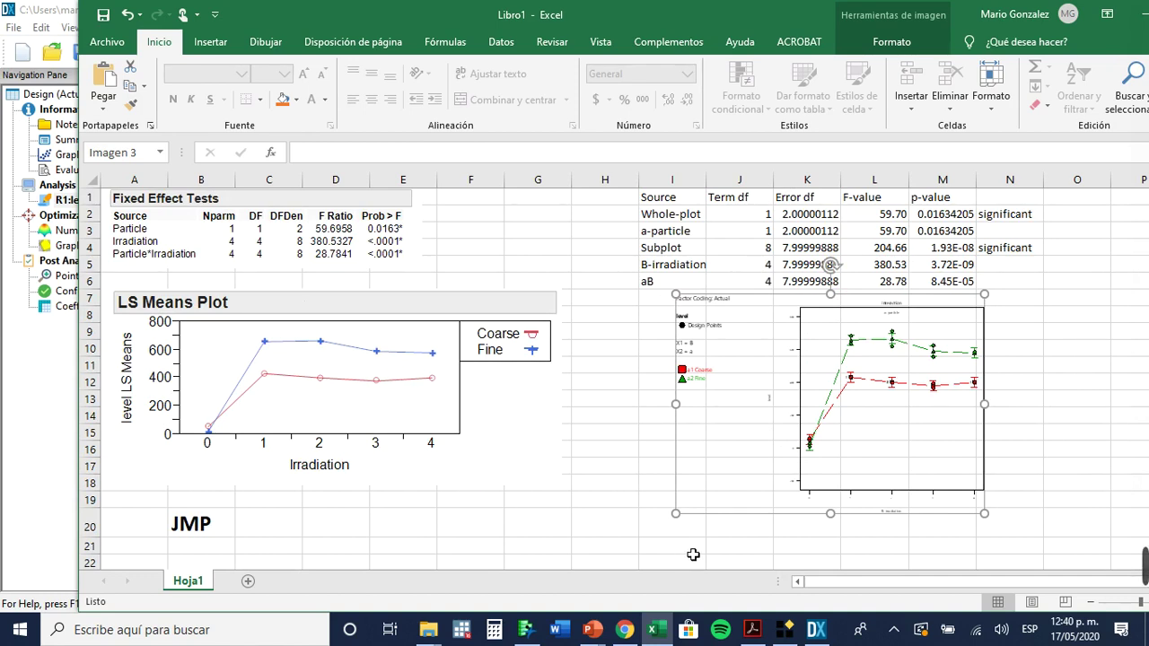
Step: Label the second set of results by entering "Desing Expert" in cell J20, below the interaction graph
left_click(725, 533)
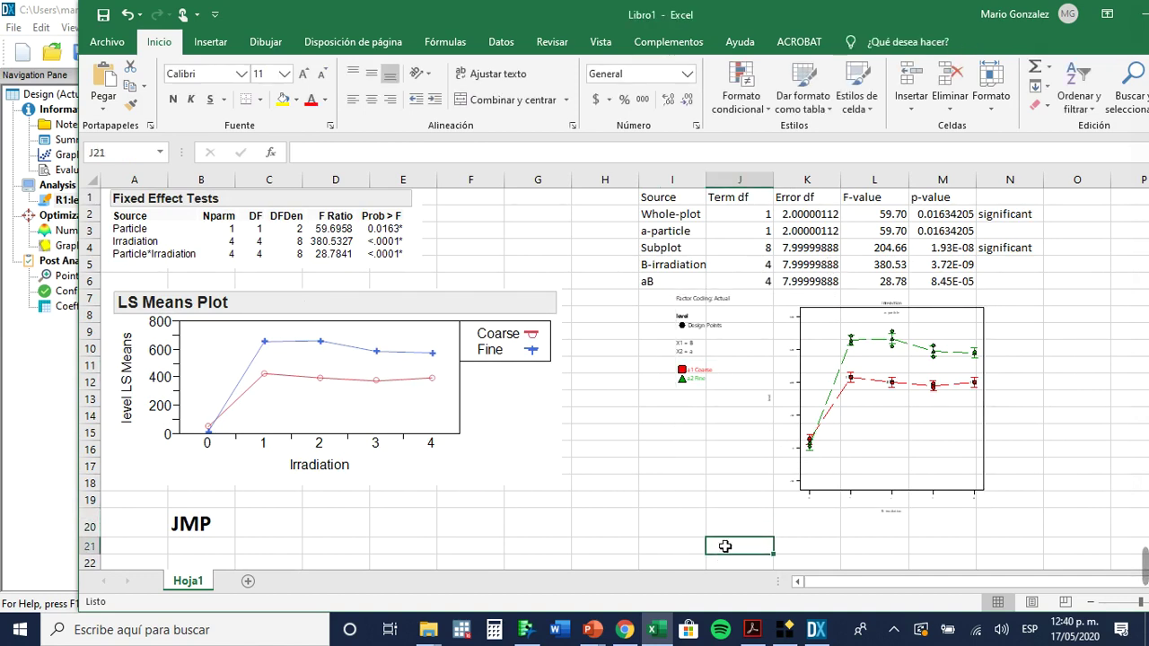
type("D")
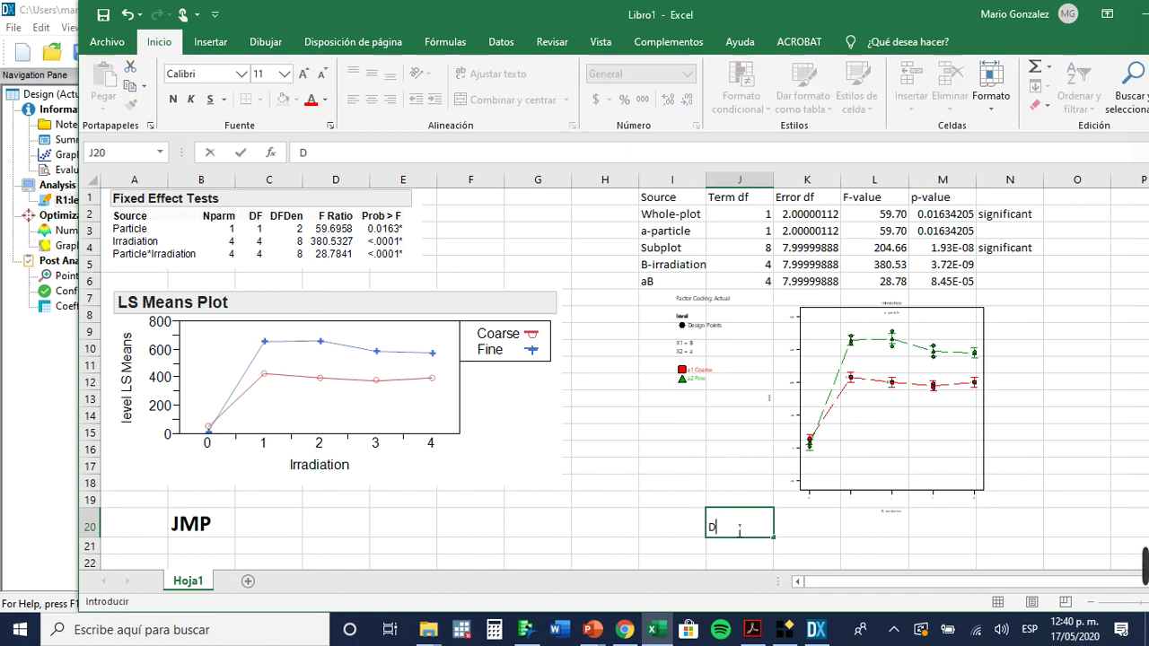
type("esi")
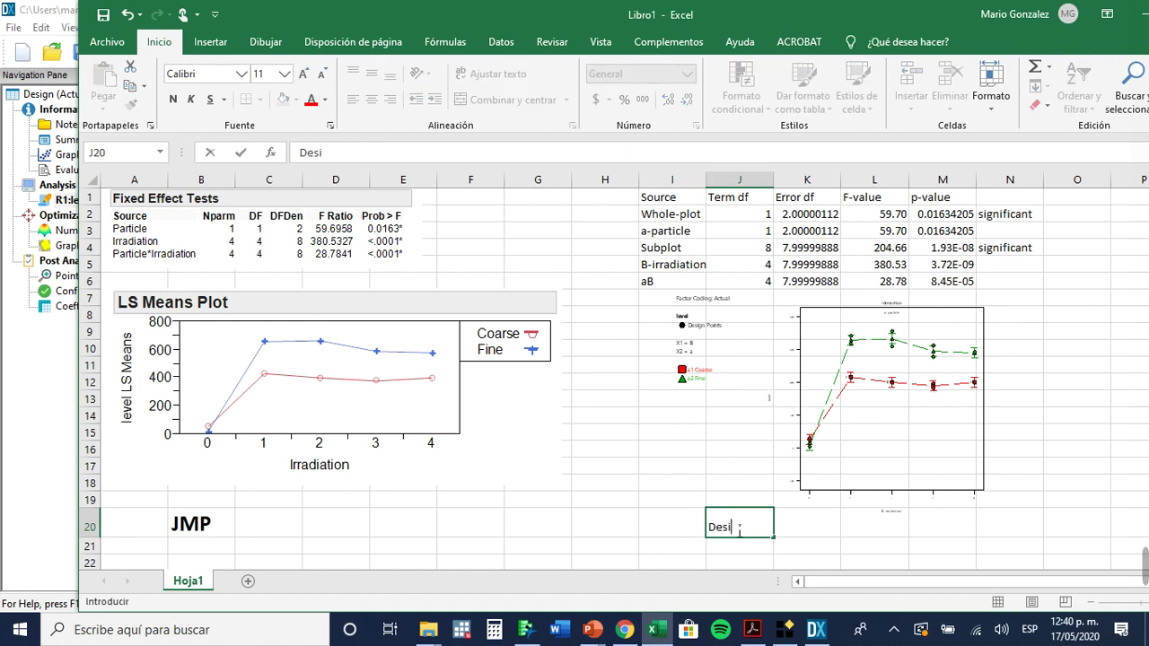
type("ng Expert")
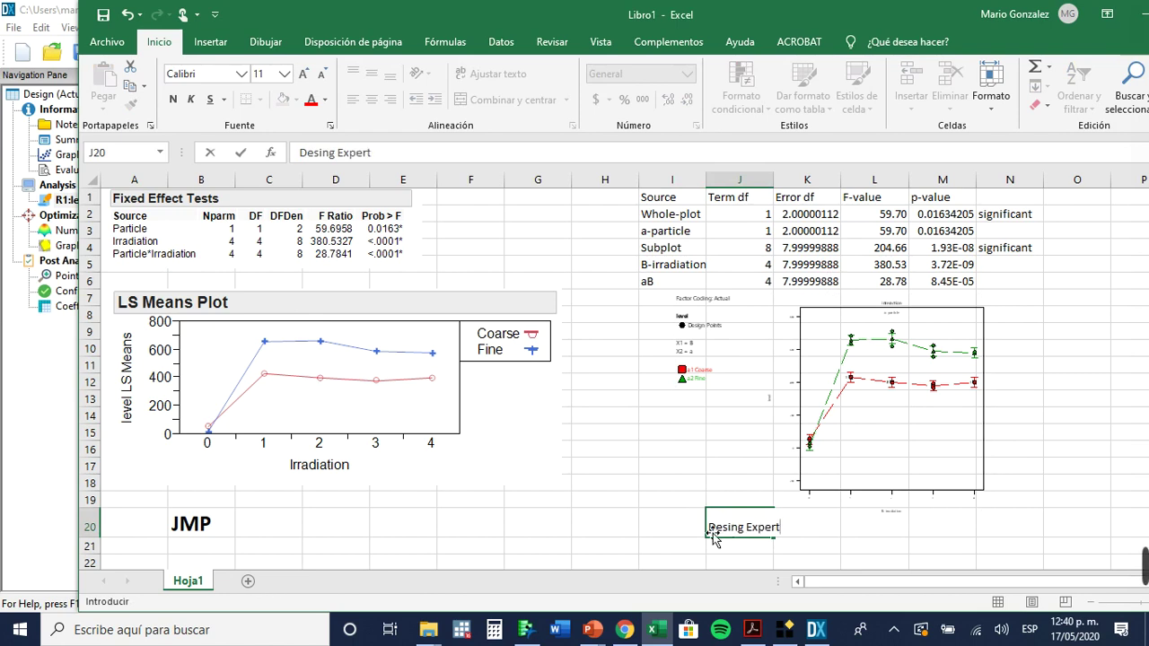
key("ctrl+Return")
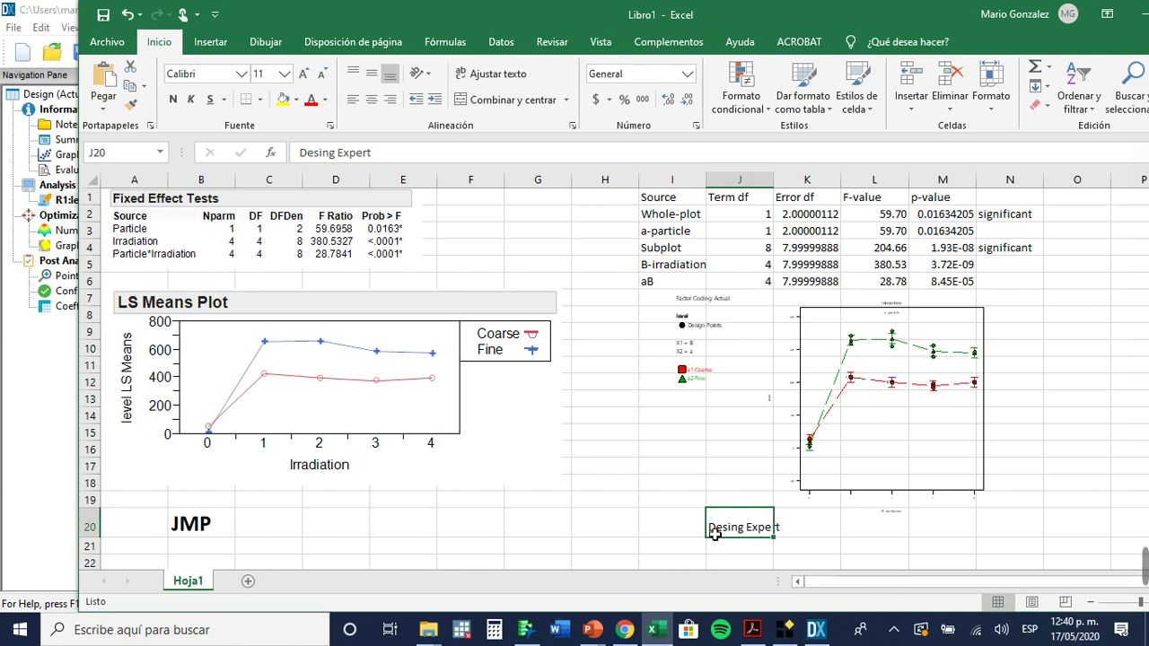
left_click(903, 527)
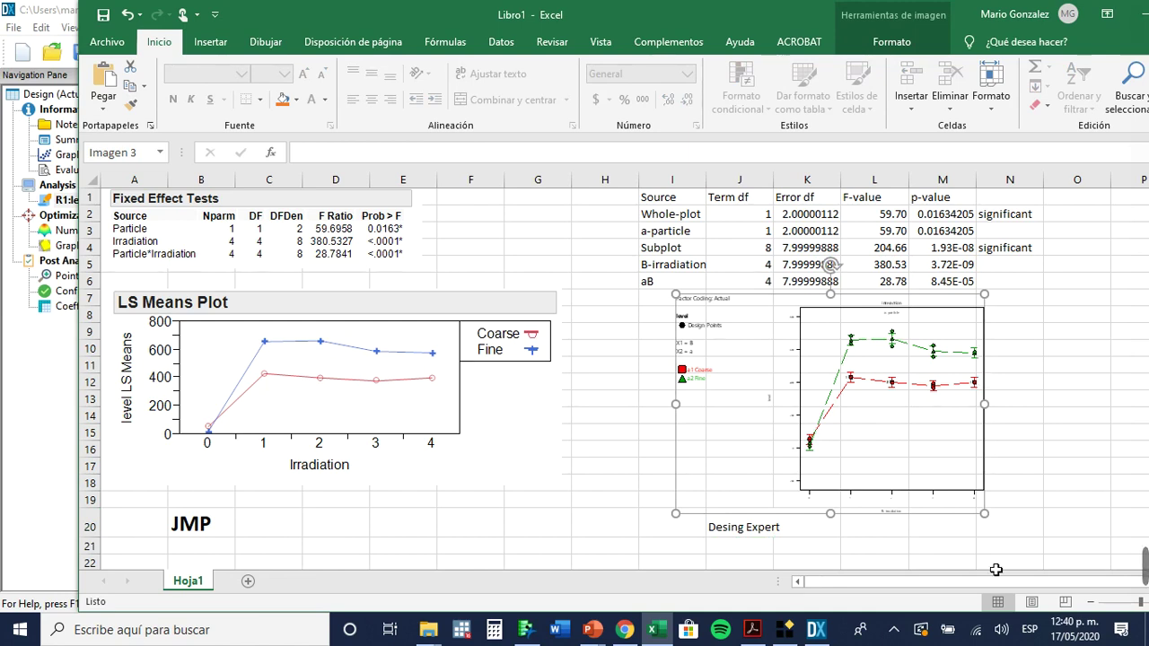
left_click(975, 624)
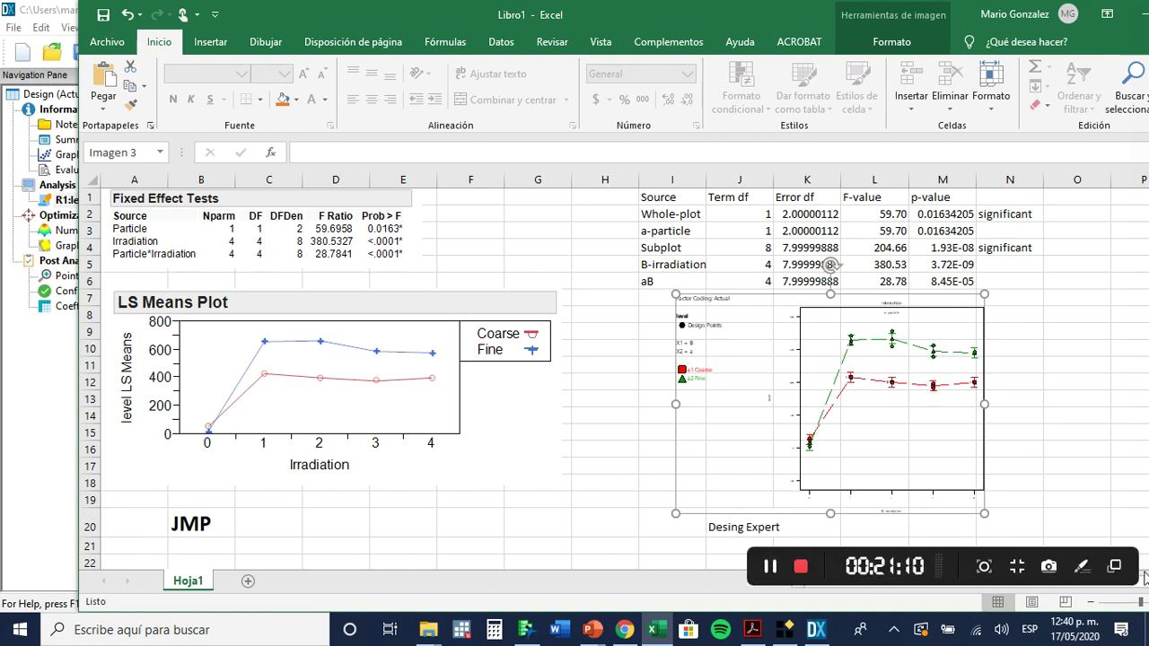